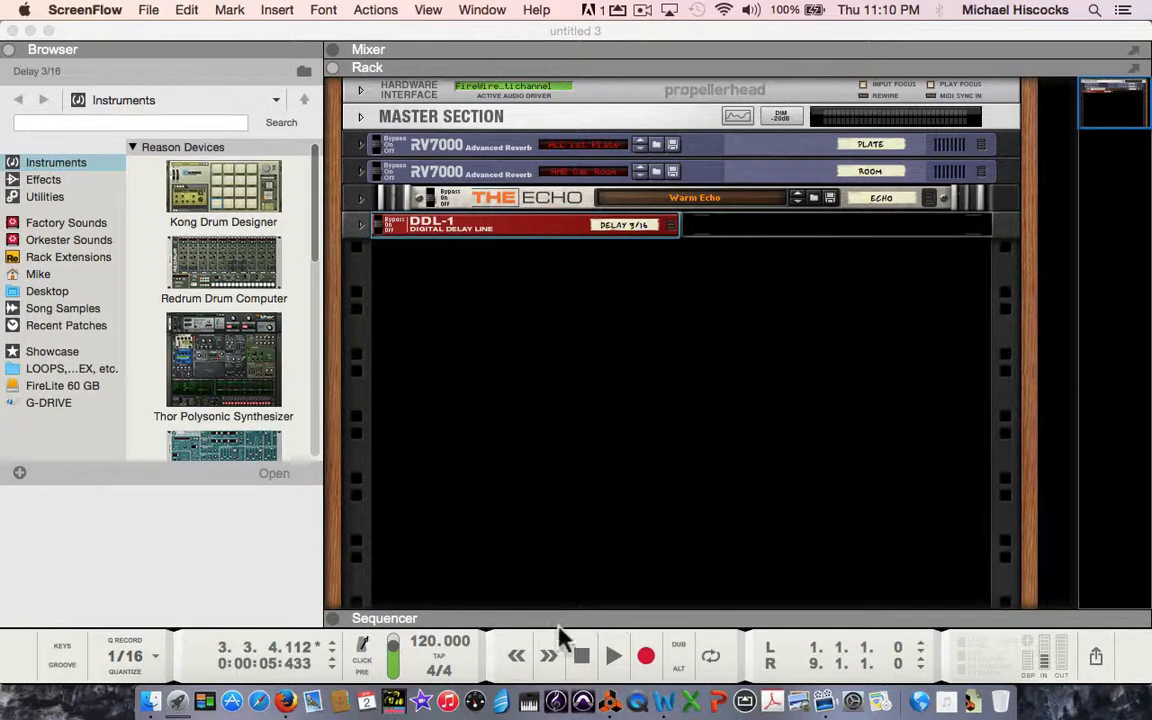
Expand the sequencer area to view its tracks, then collapse it so the rack fills the height again.
drag(558, 628, 619, 329)
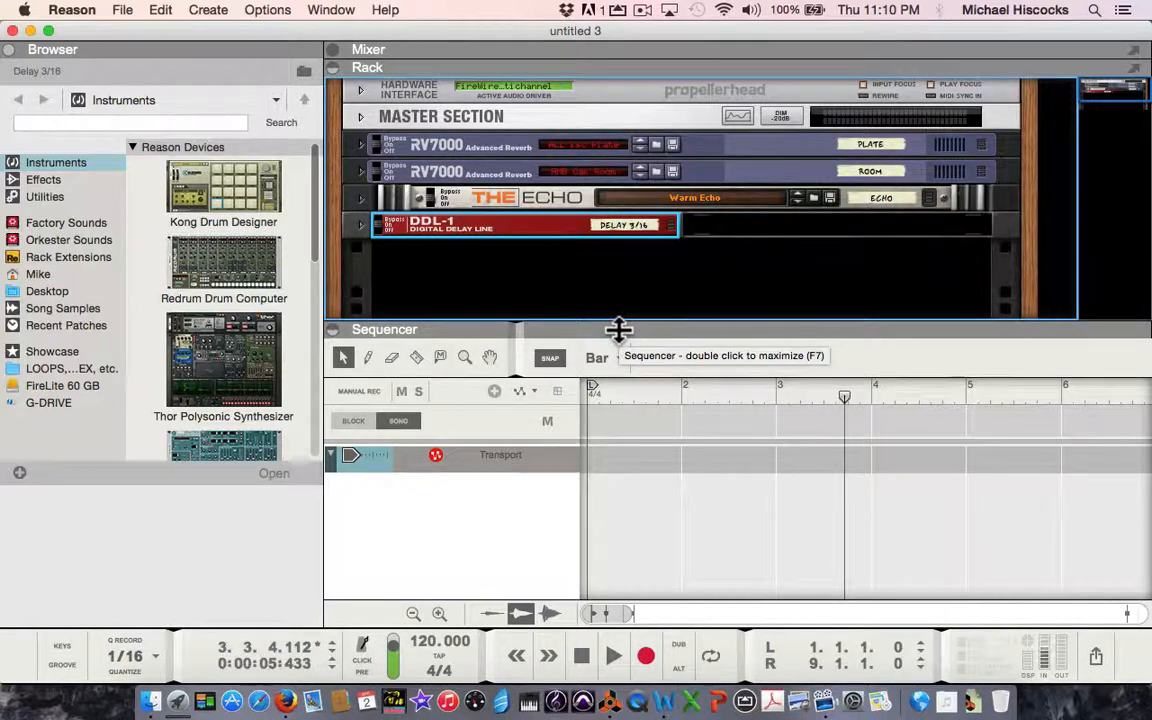
click(619, 329)
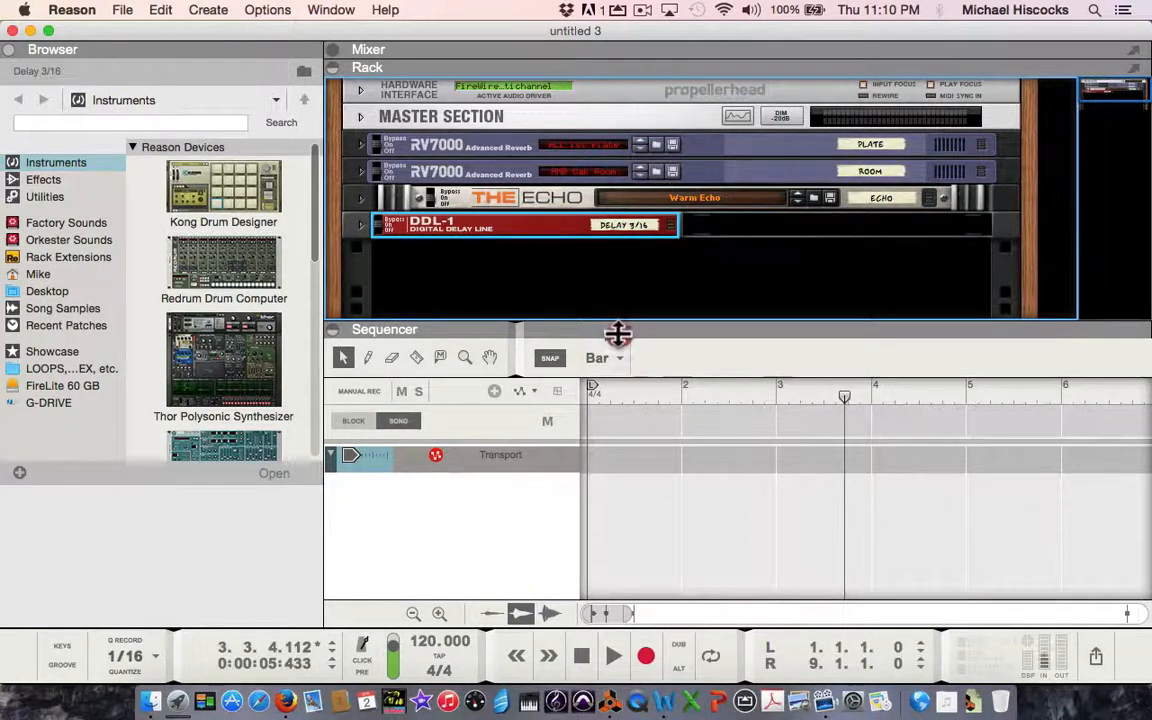
drag(619, 333, 635, 591)
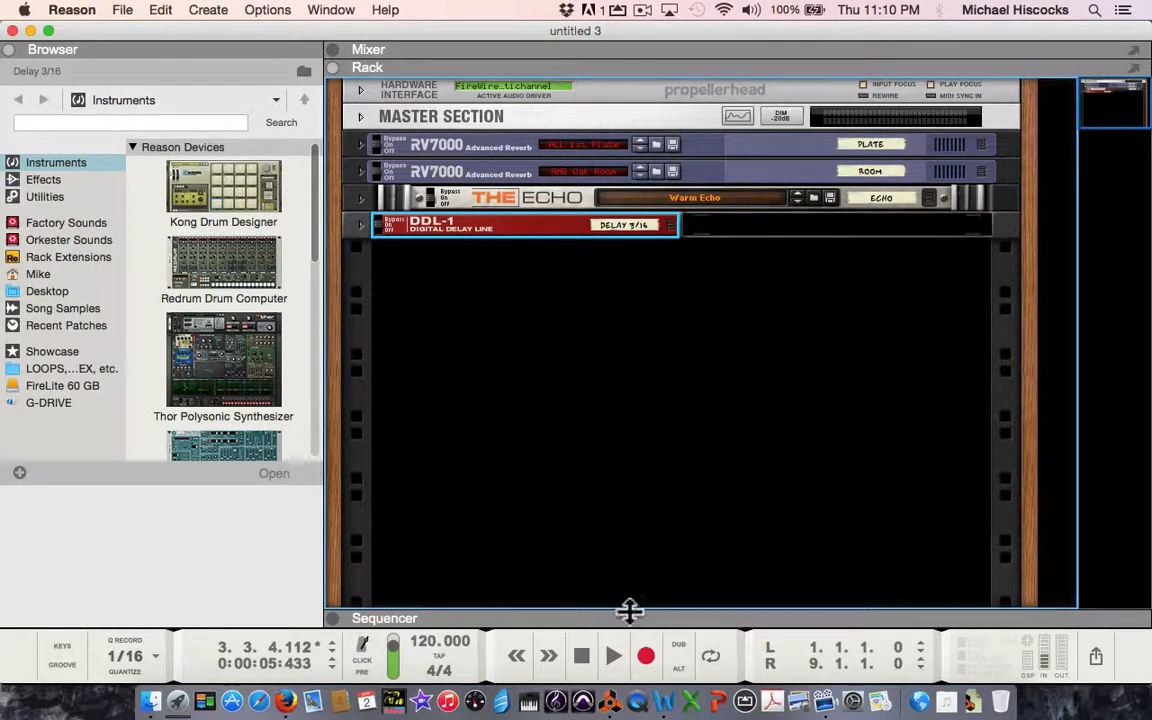
drag(629, 619, 656, 349)
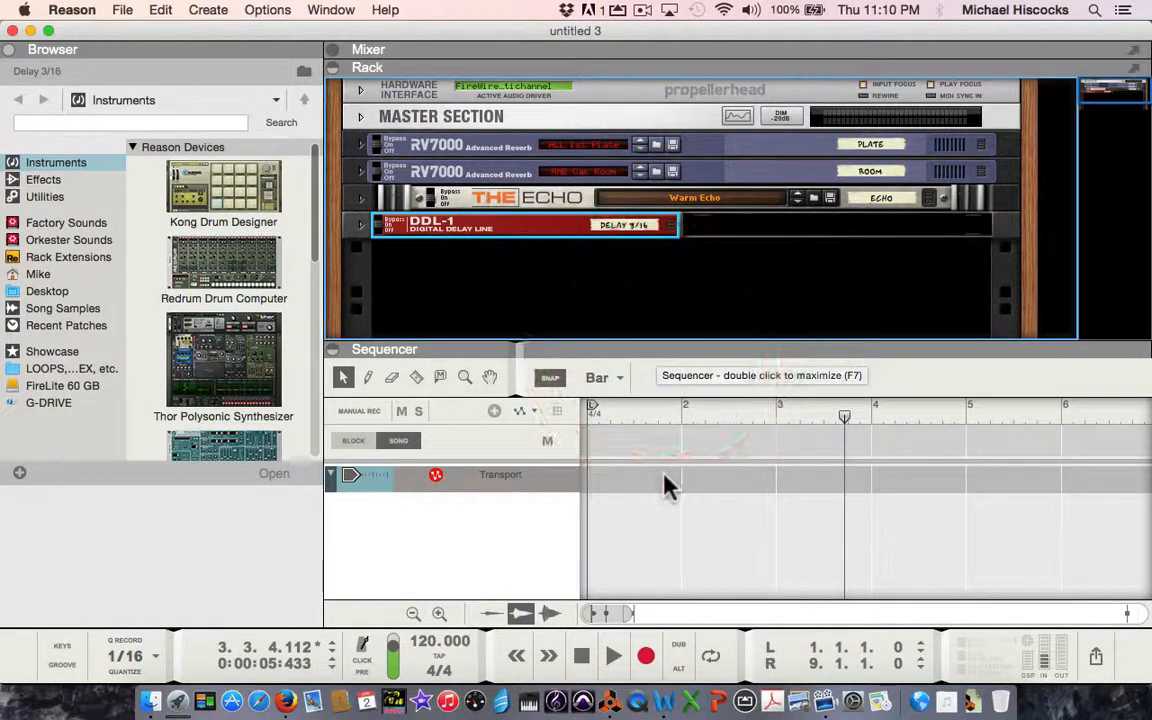
drag(602, 352, 607, 620)
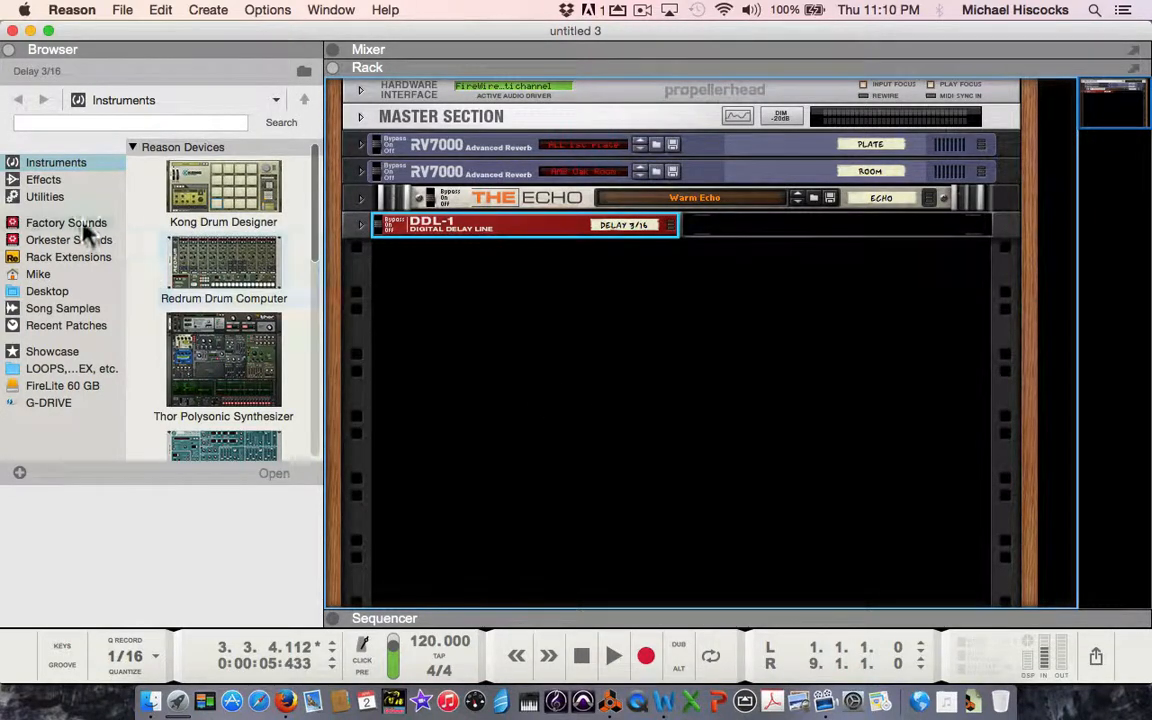
Add a Combinator from the utility devices to the rack below the DDL-1 and check its track in the sequencer.
click(46, 196)
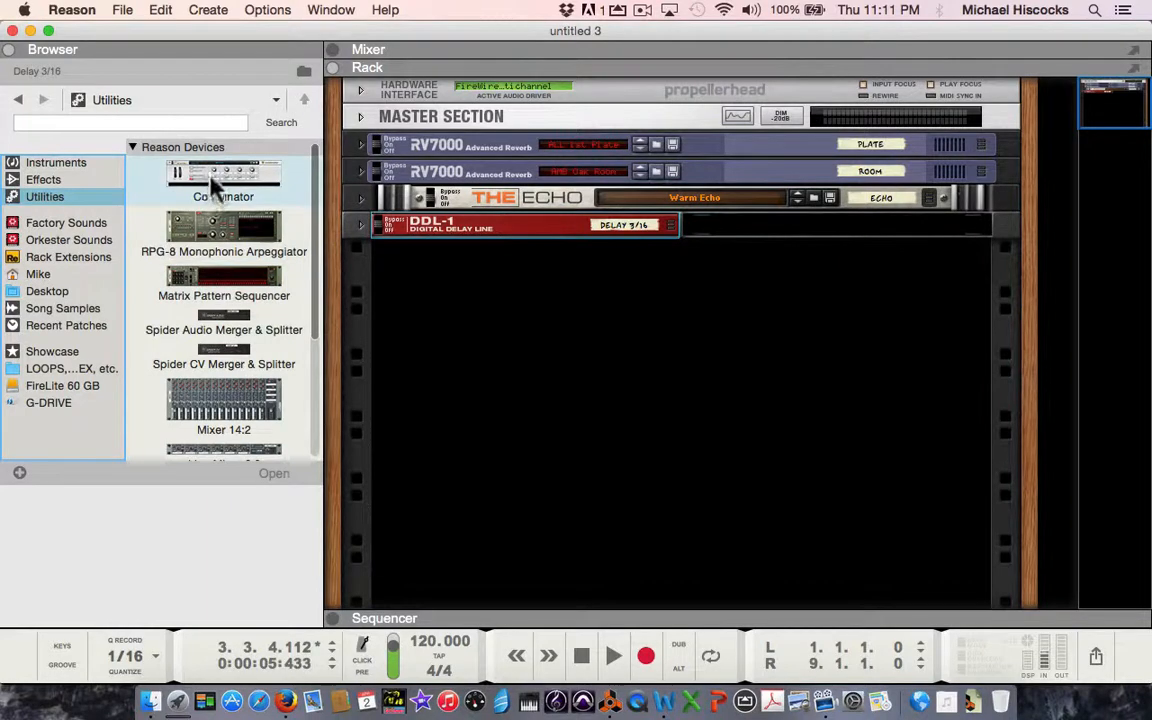
drag(212, 176, 568, 418)
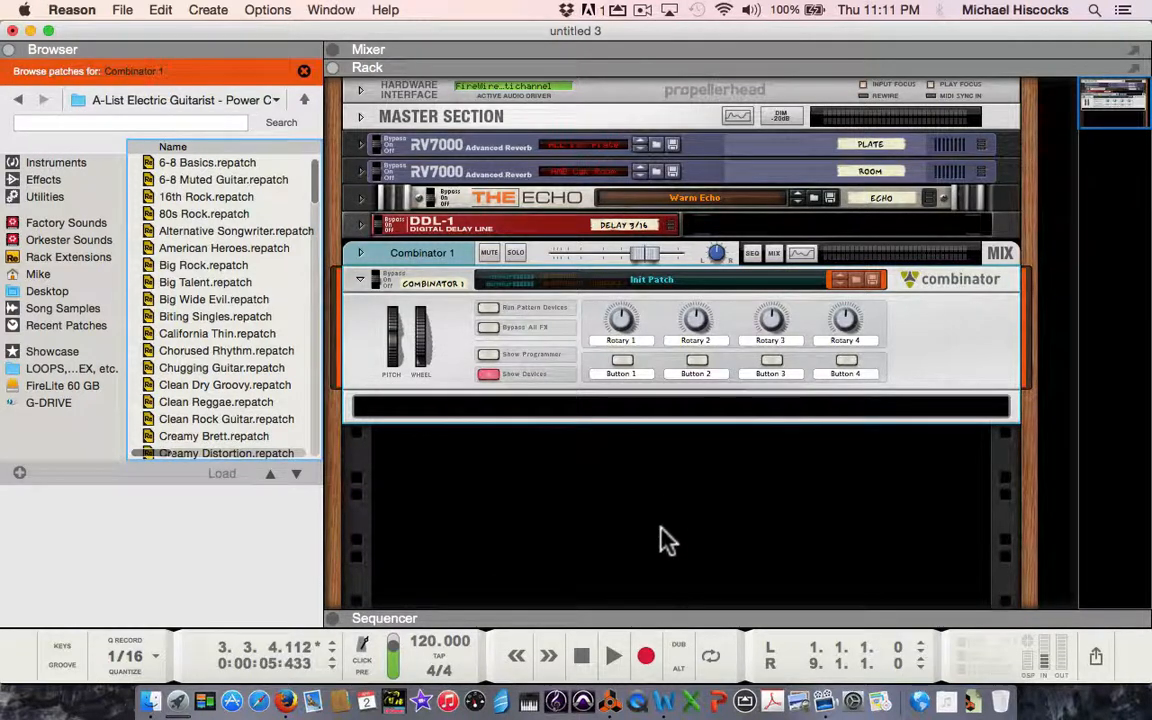
drag(663, 617, 685, 389)
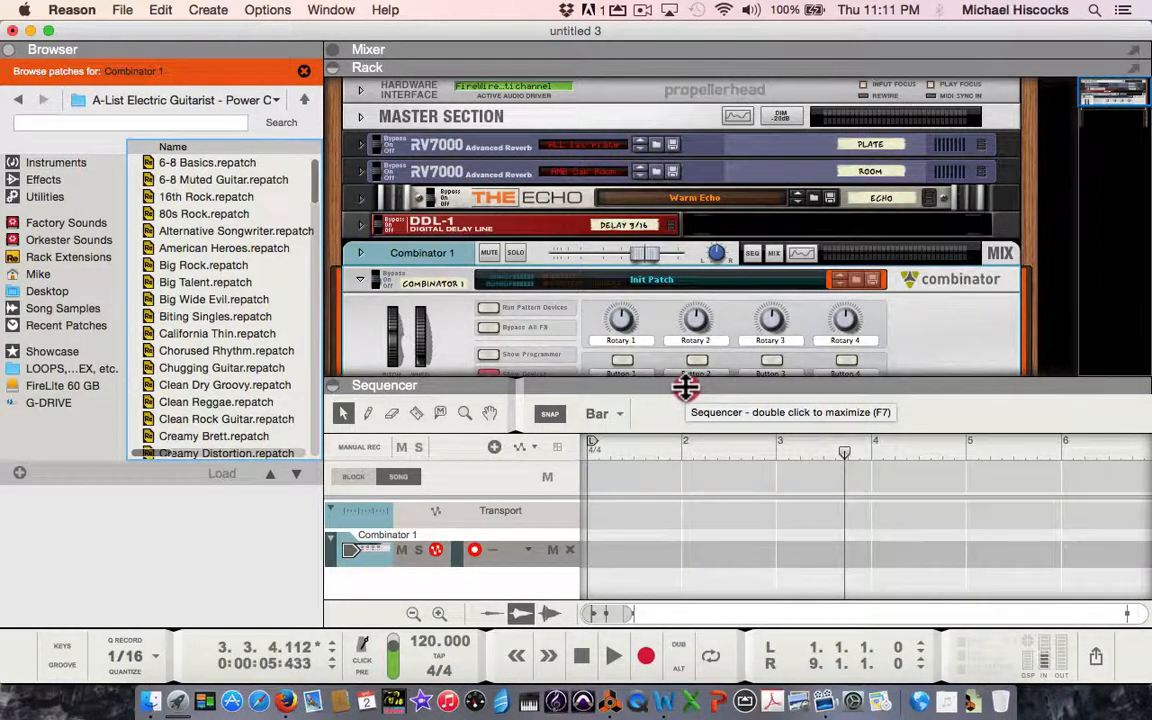
drag(685, 387, 681, 390)
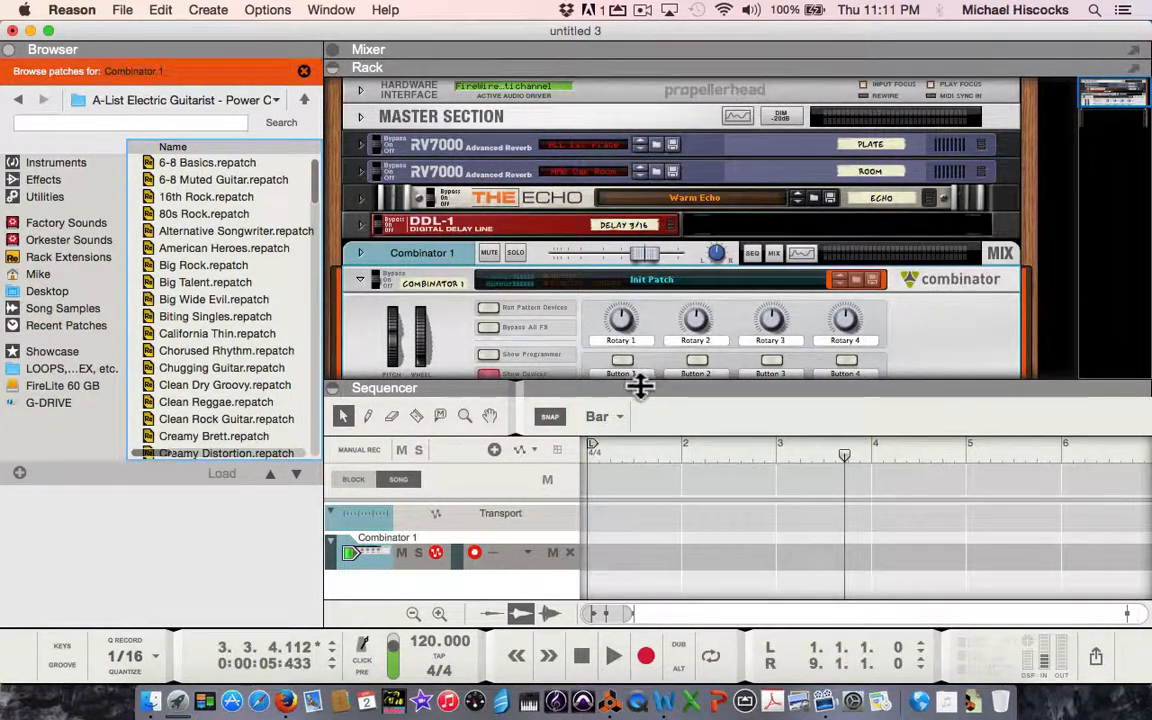
drag(638, 388, 681, 651)
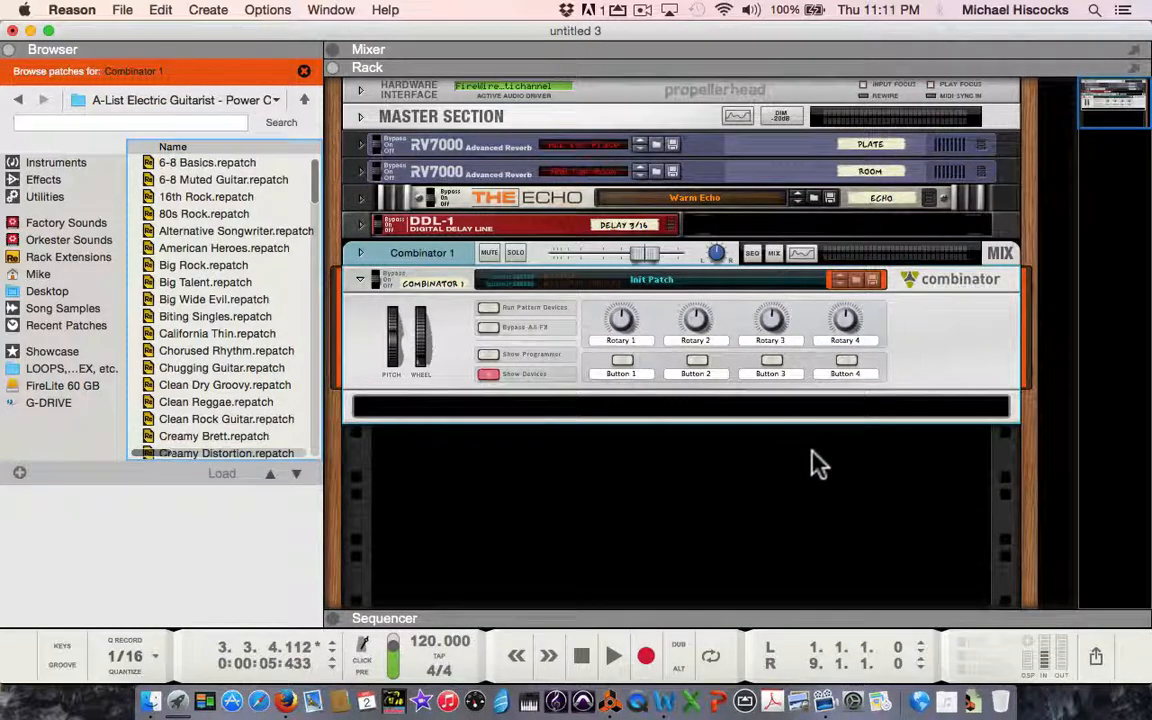
Flip the rack to its rear and add a SubTractor synthesizer inside the empty Combinator.
key(Tab)
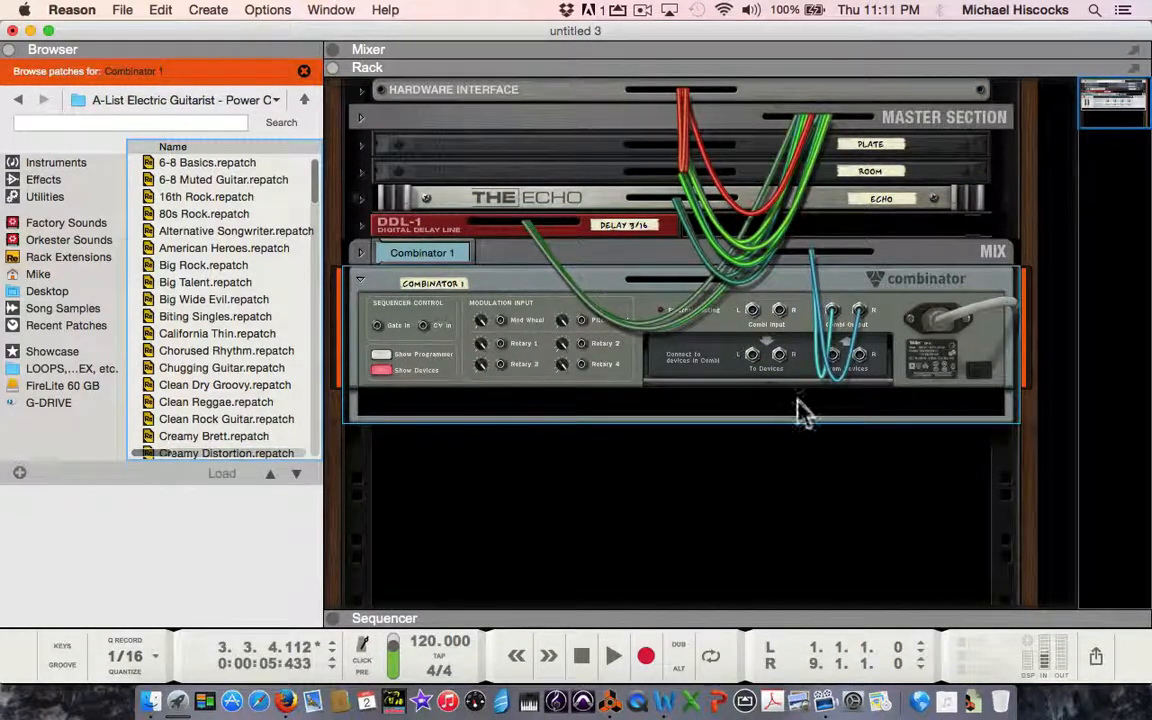
click(803, 410)
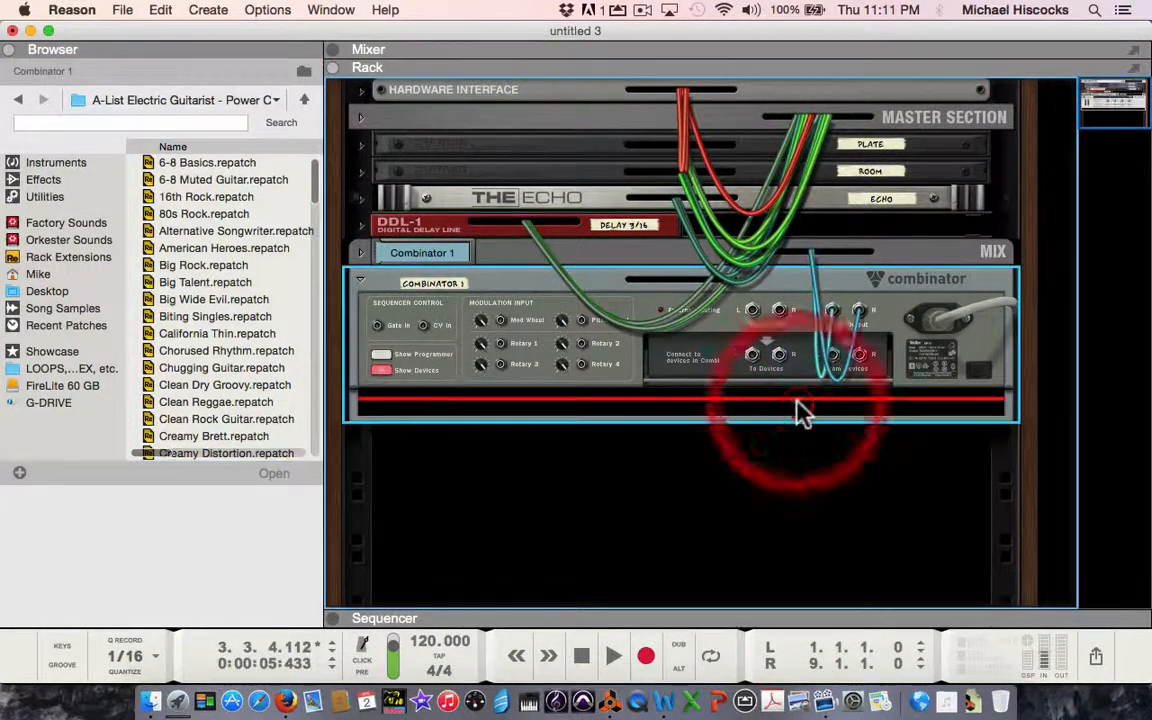
click(52, 165)
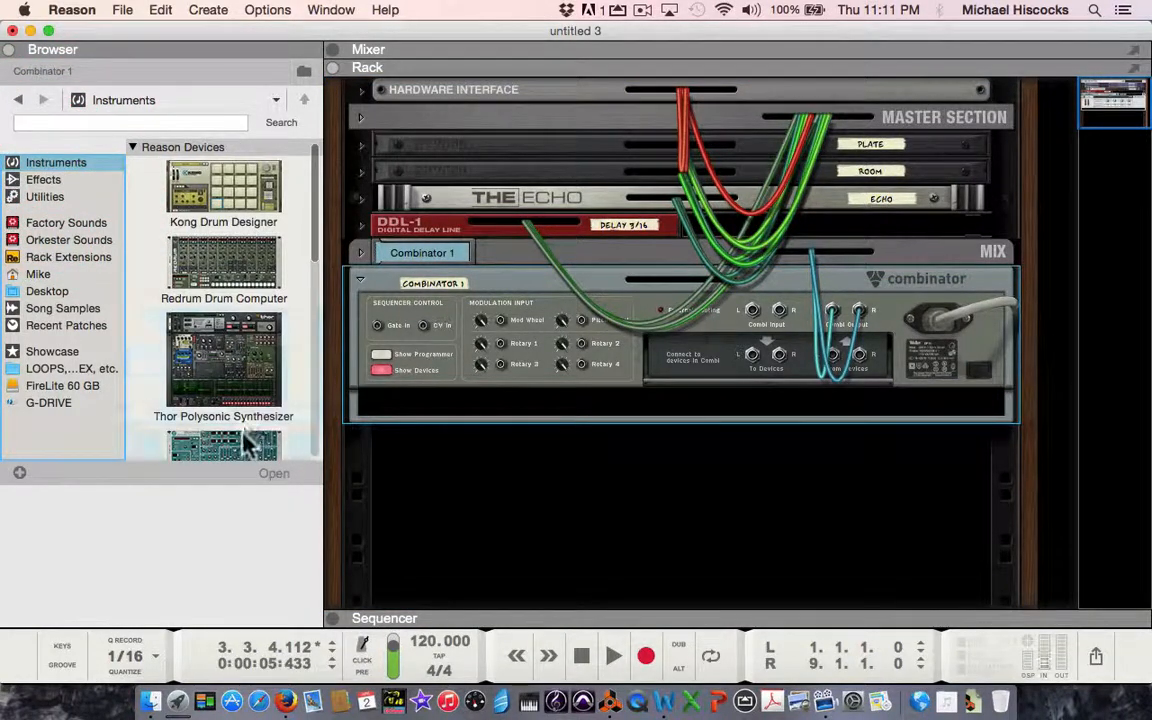
drag(244, 434, 420, 404)
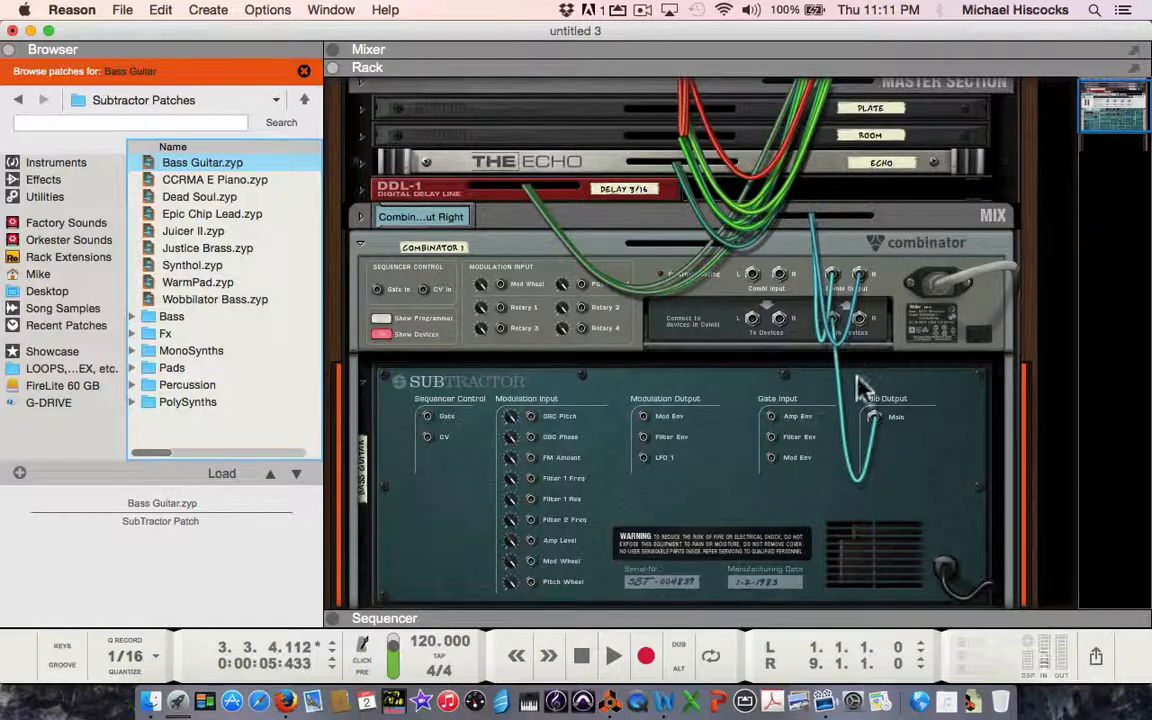
scroll(766, 430, down, 2)
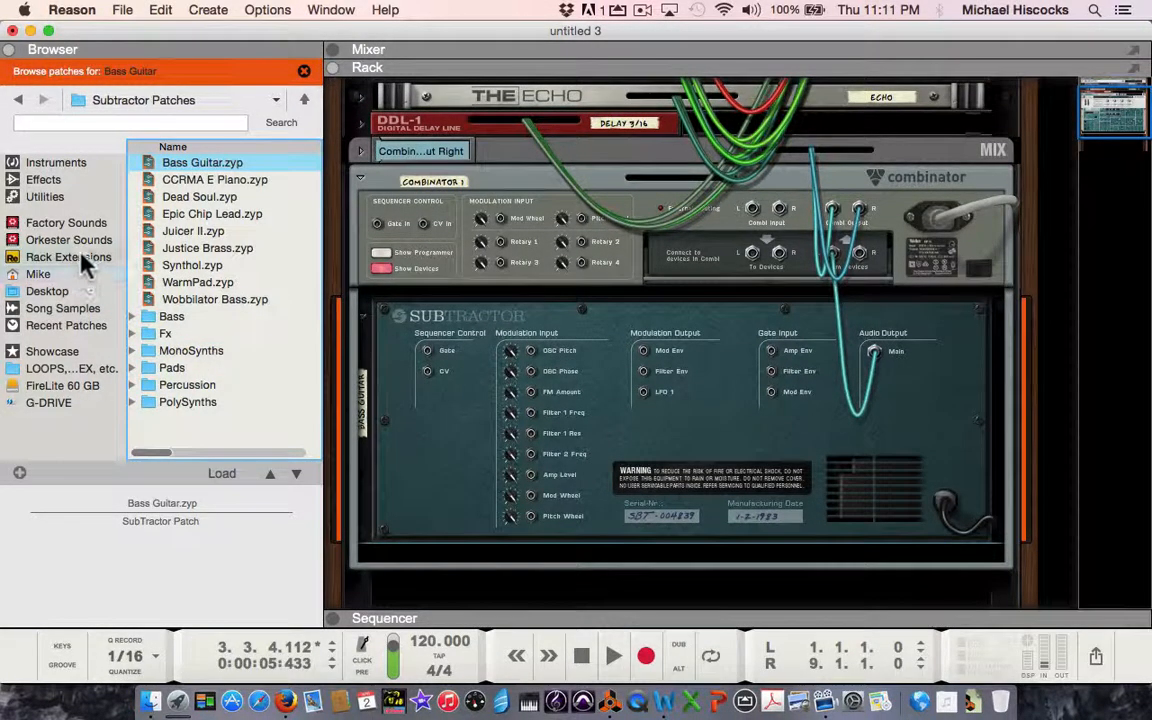
Add a second SubTractor below the first one inside the Combinator and inspect the rear audio cabling.
click(57, 162)
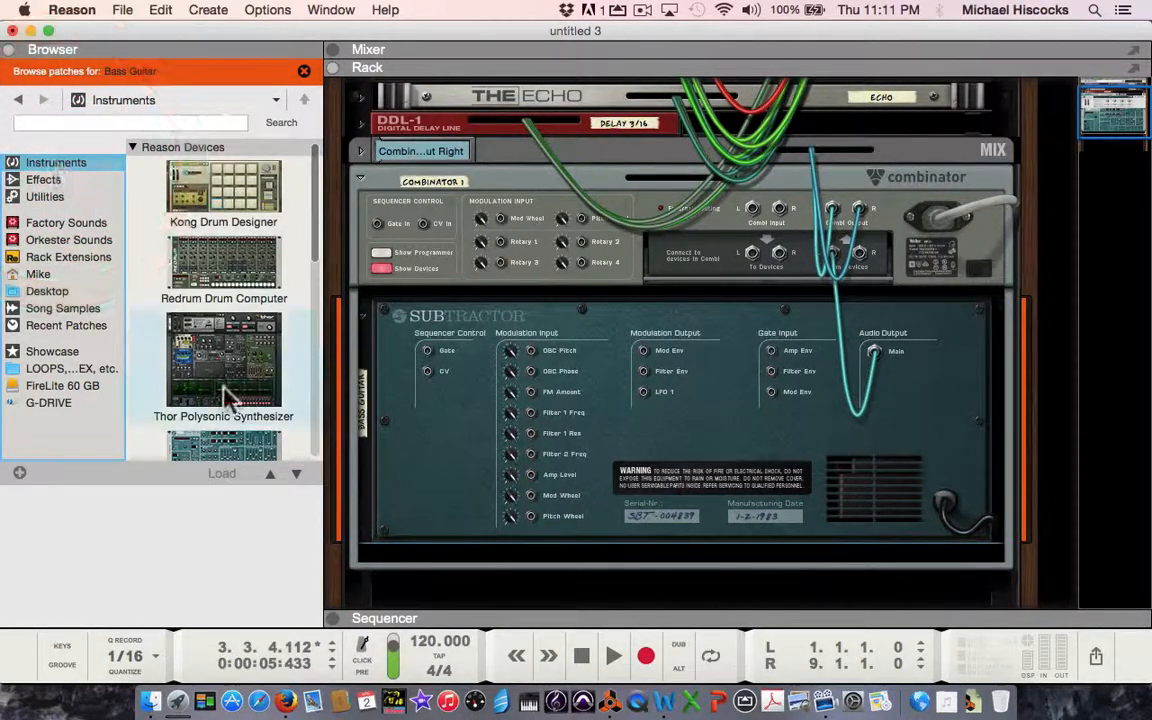
mouse_move(224, 447)
mouse_down()
mouse_move(345, 468)
mouse_move(445, 545)
mouse_up()
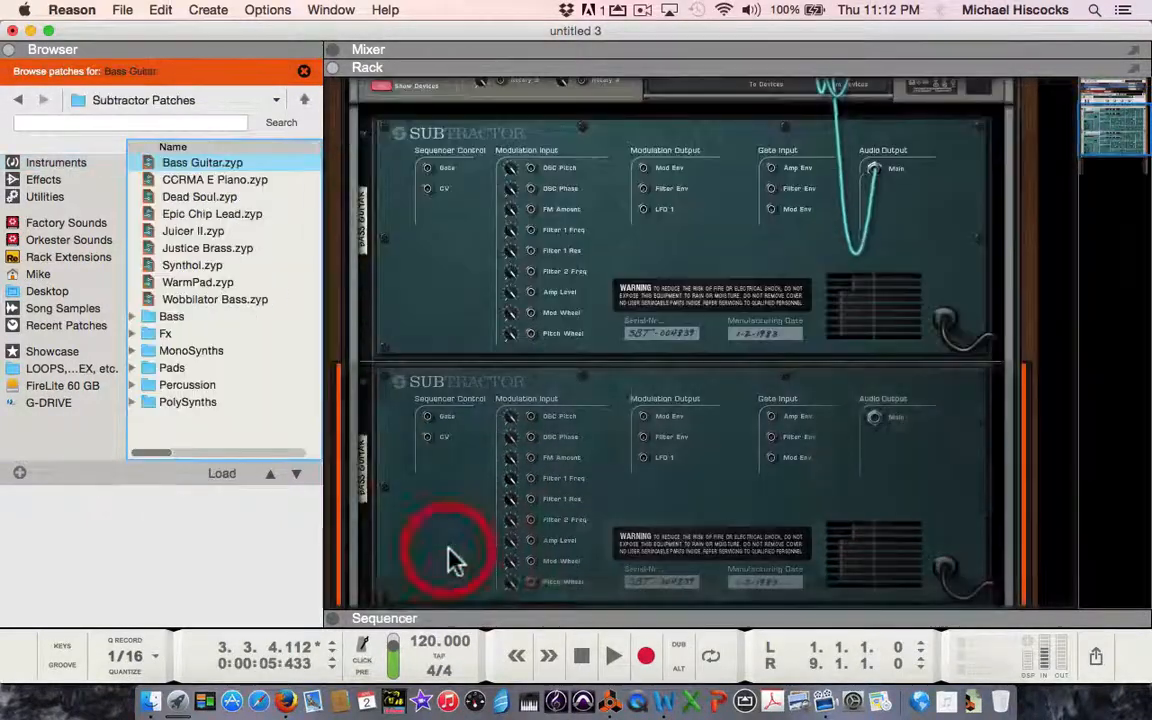
scroll(470, 535, up, 3)
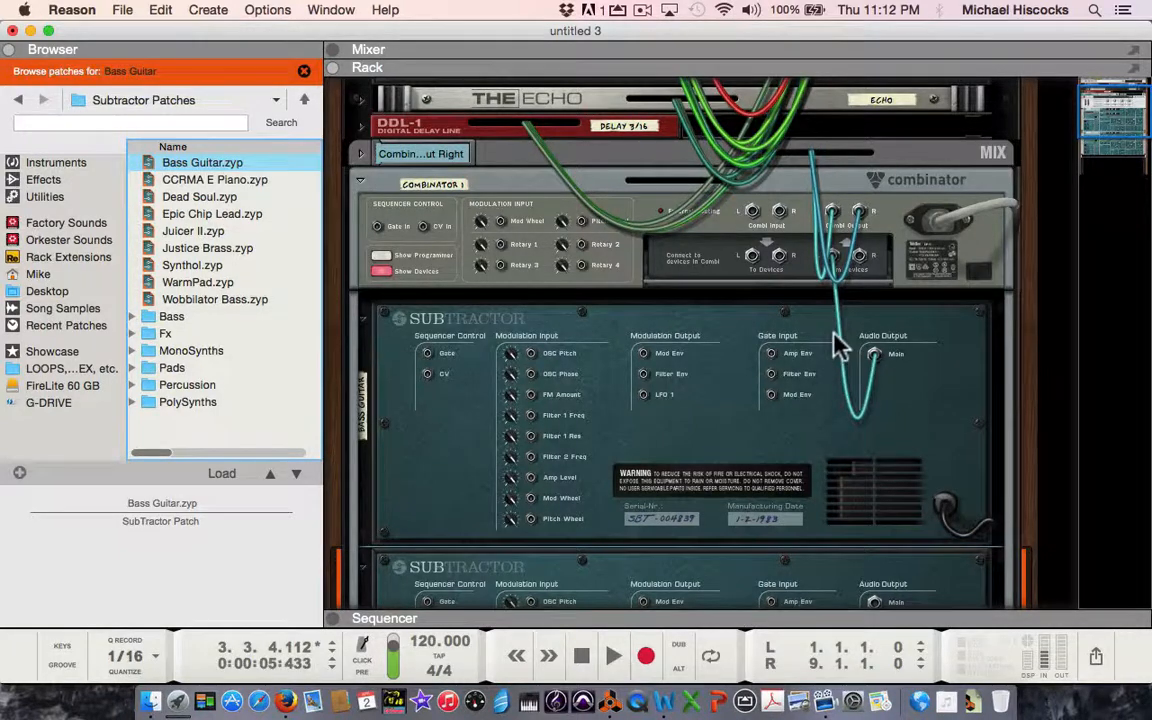
Undo the addition of both SubTractors and turn the rack back to its front.
key(super+z)
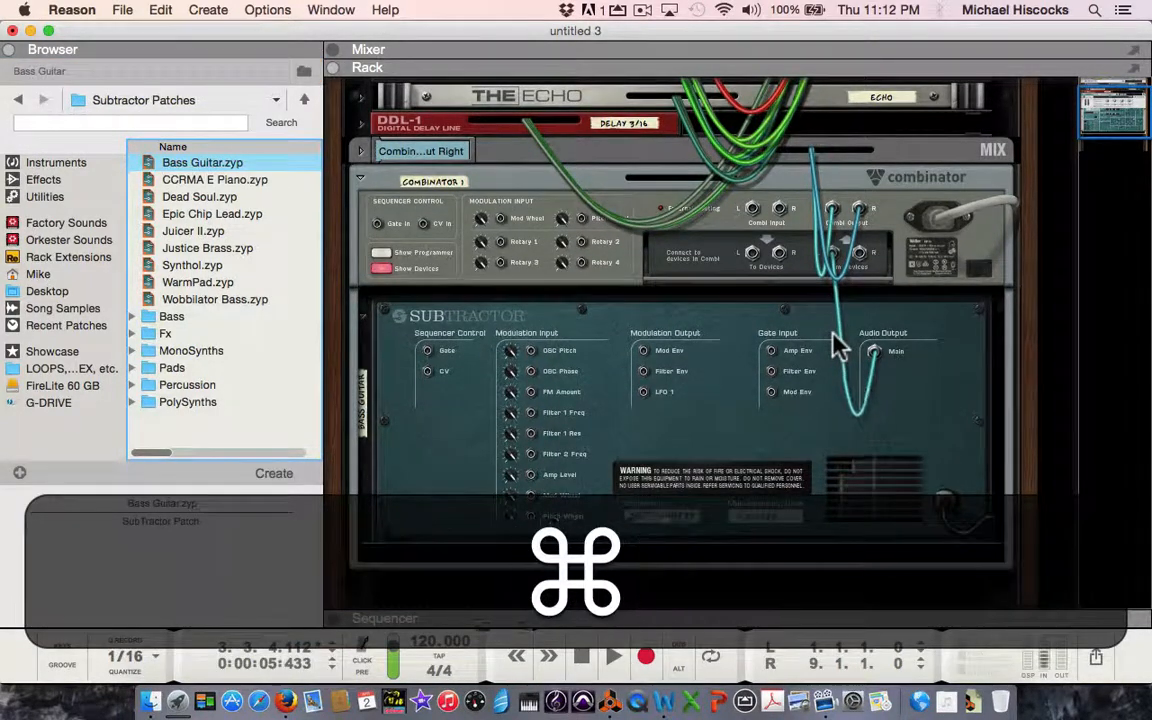
key(super+z)
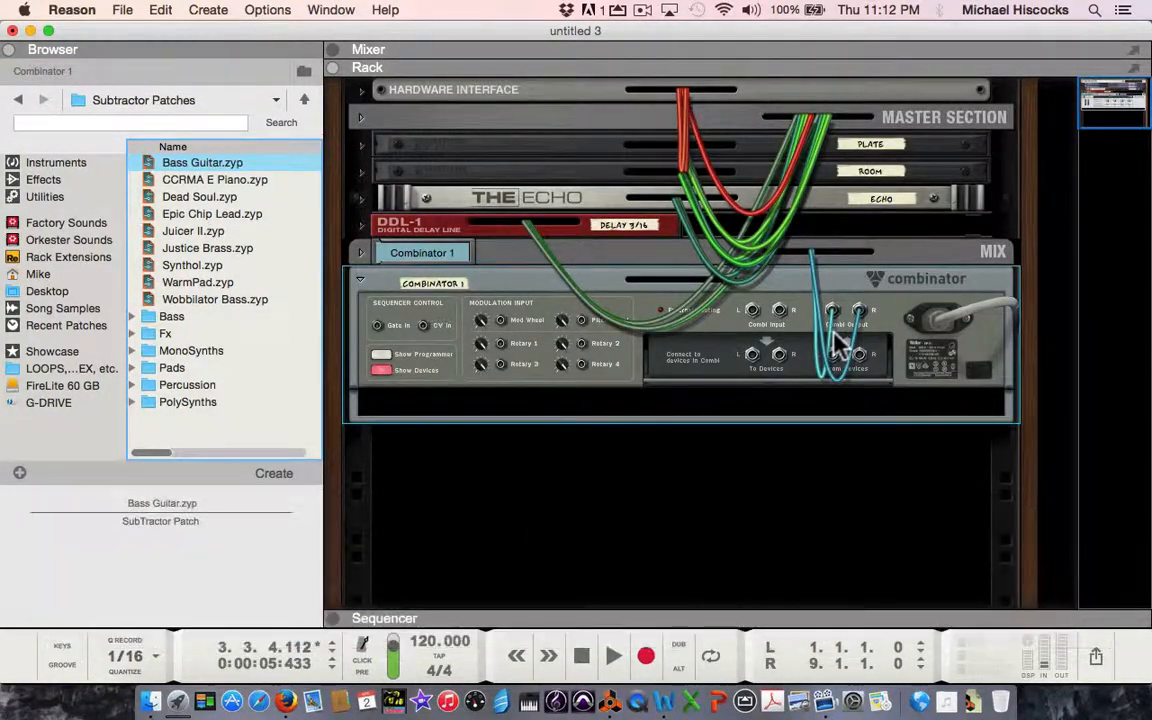
key(Tab)
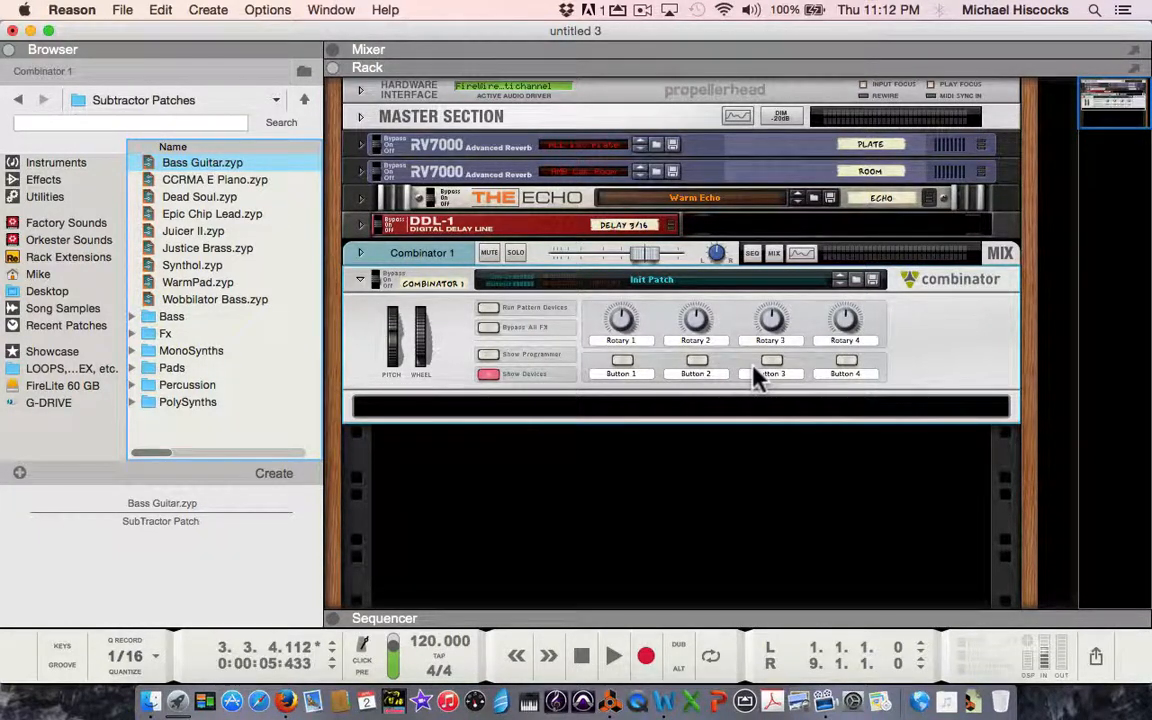
Add a Line Mixer 6:2 inside the Combinator and check its output cabling on the rear of the rack.
click(45, 197)
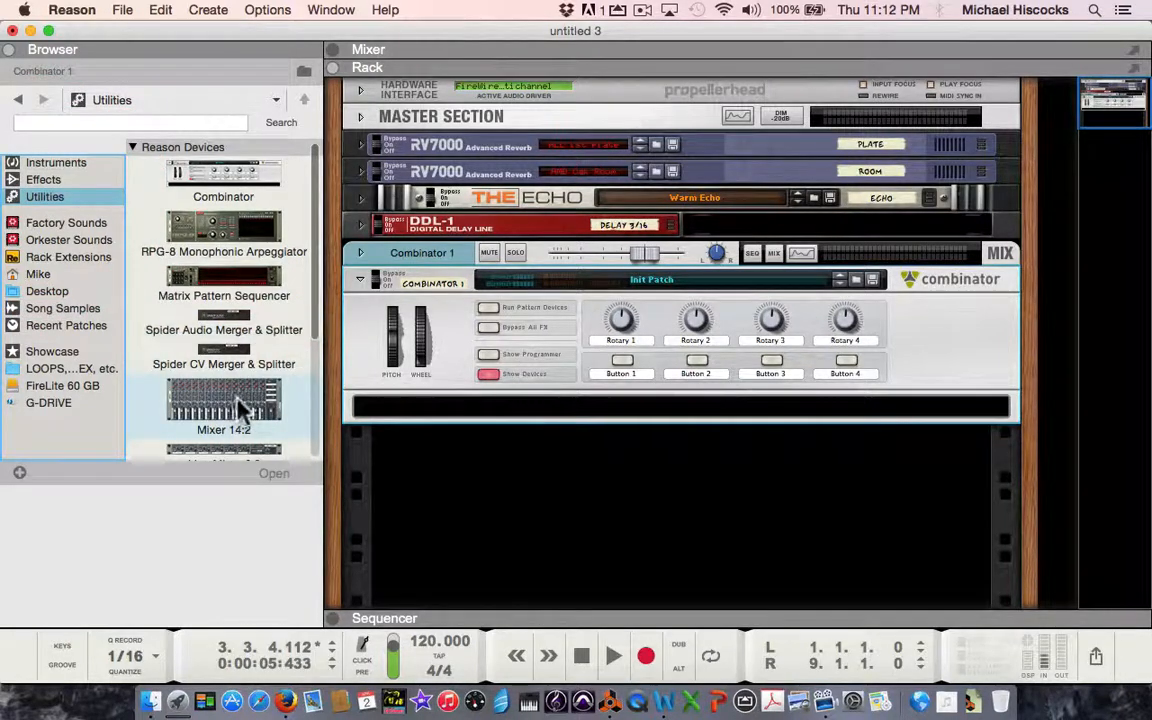
scroll(245, 398, down, 2)
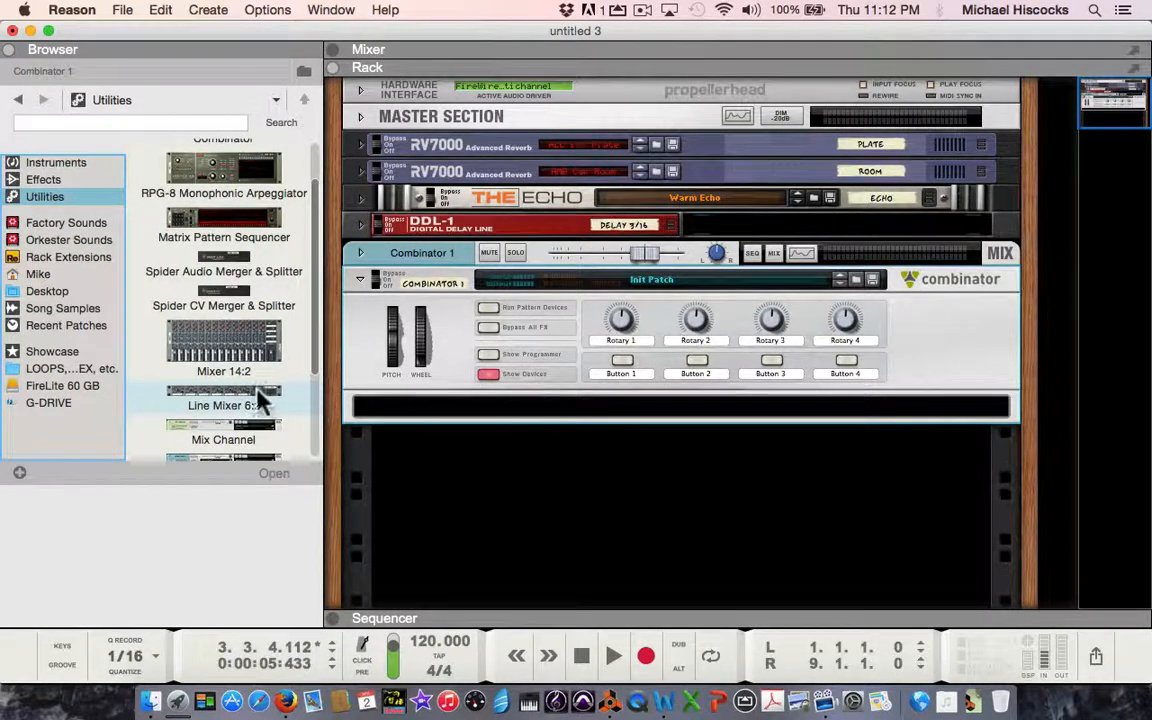
drag(260, 398, 462, 410)
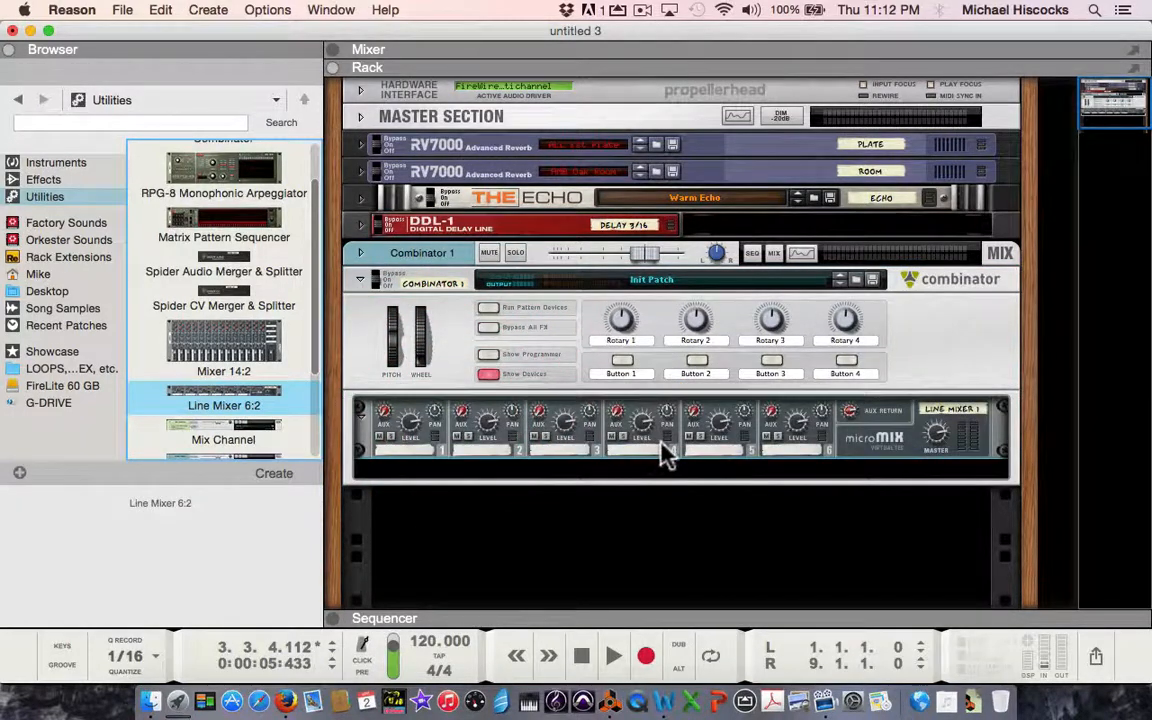
key(Tab)
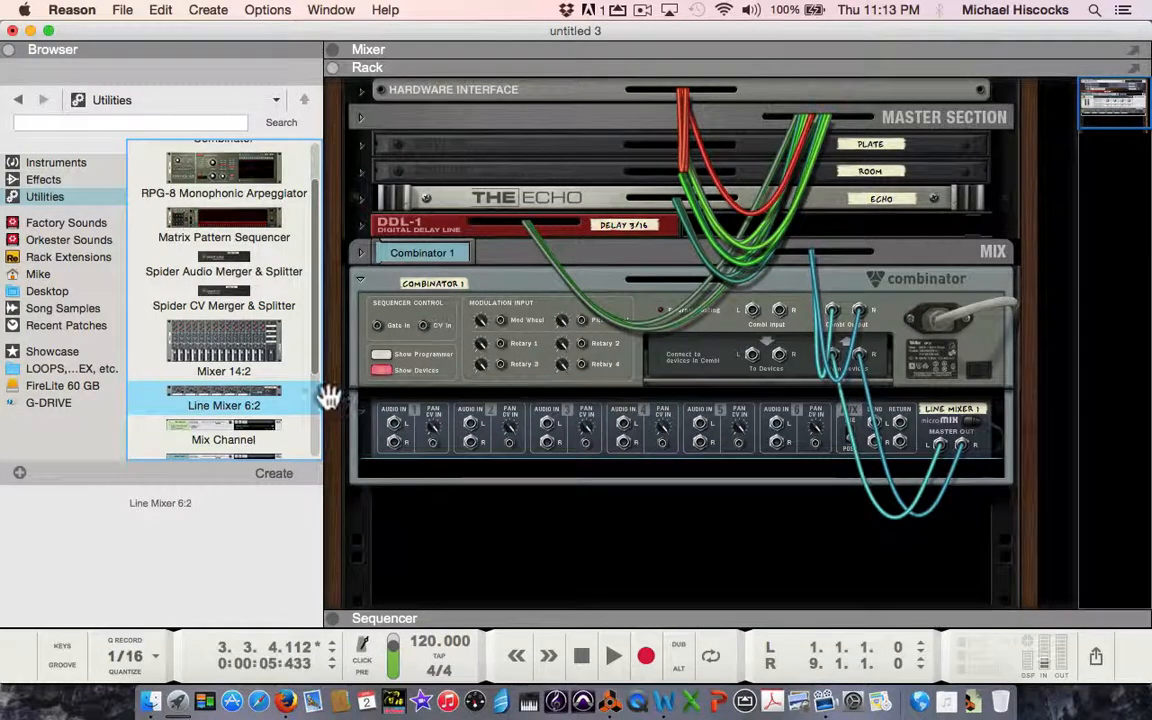
key(Tab)
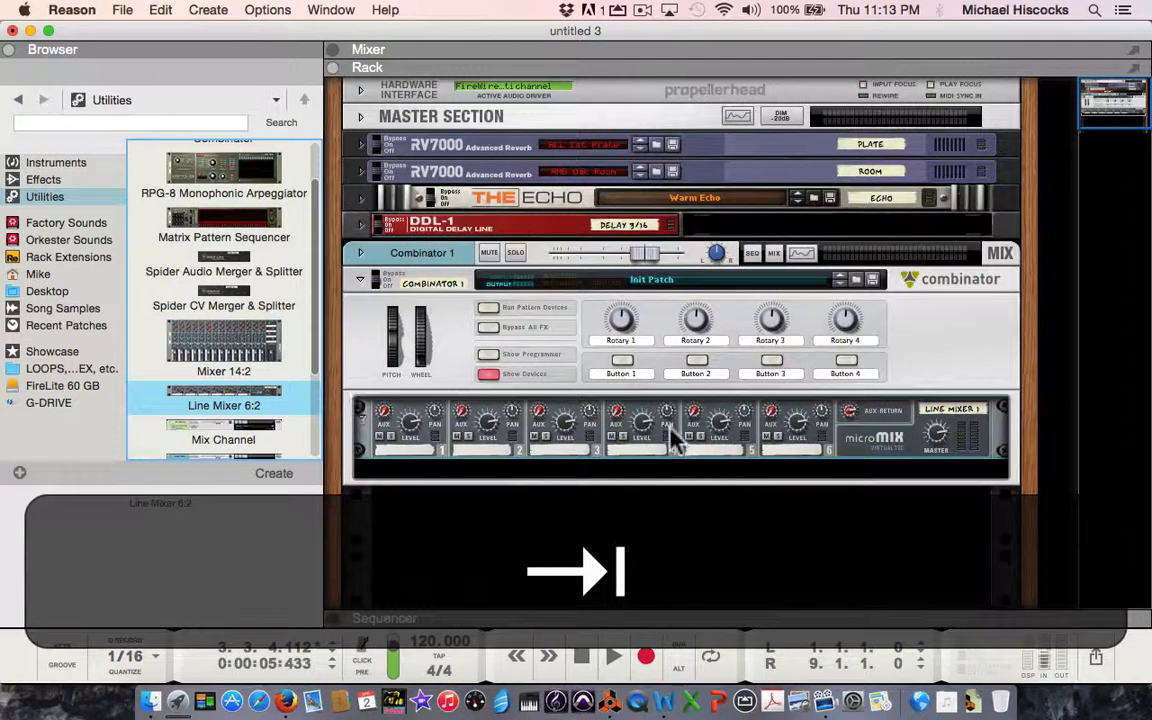
Add an RV7000 Advanced Reverb after the line mixer inside the Combinator and check its send and return cabling.
click(870, 437)
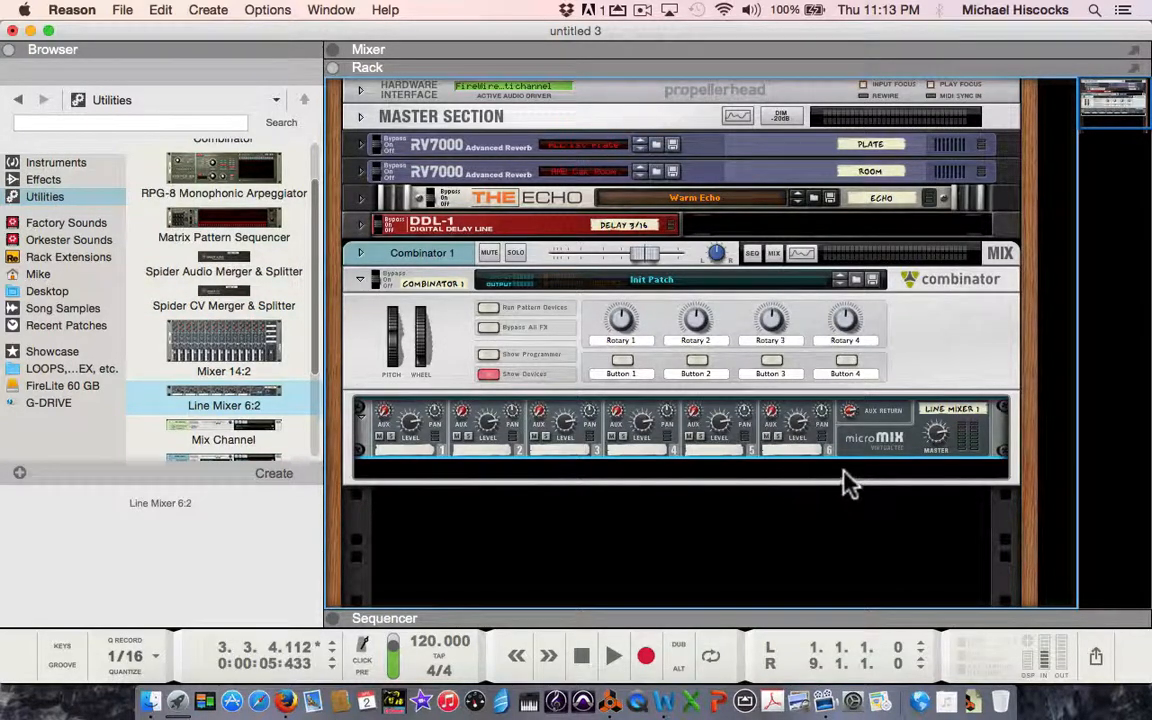
key(Tab)
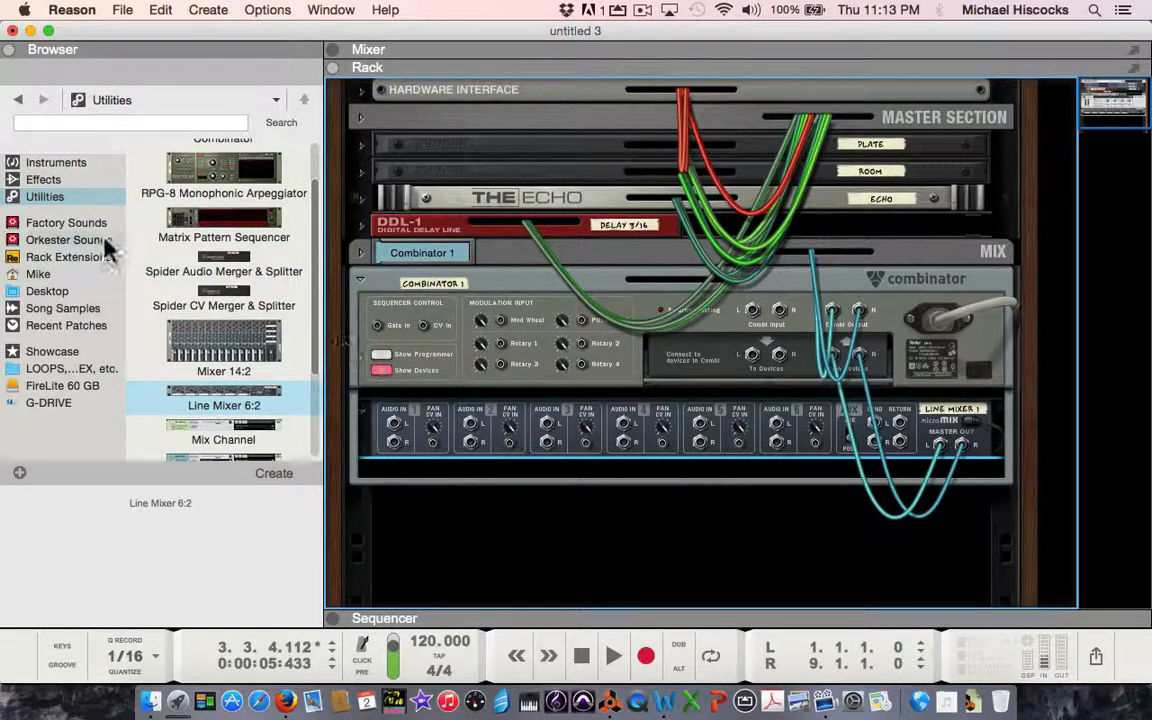
click(80, 182)
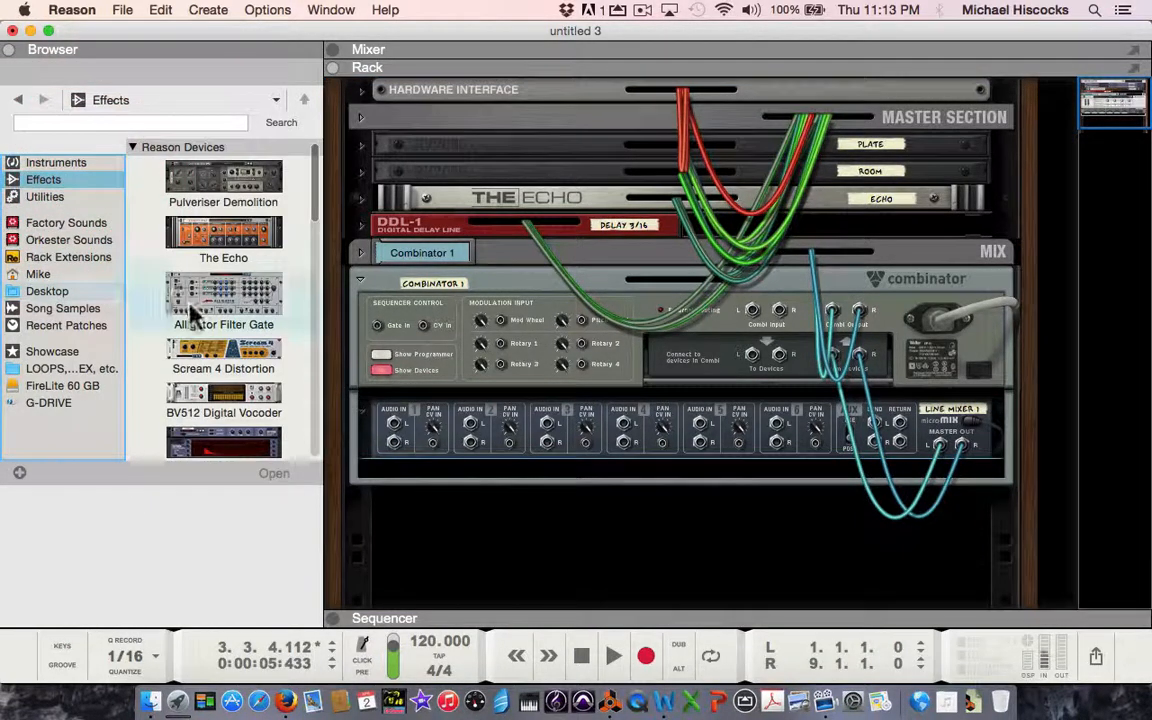
scroll(192, 320, down, 3)
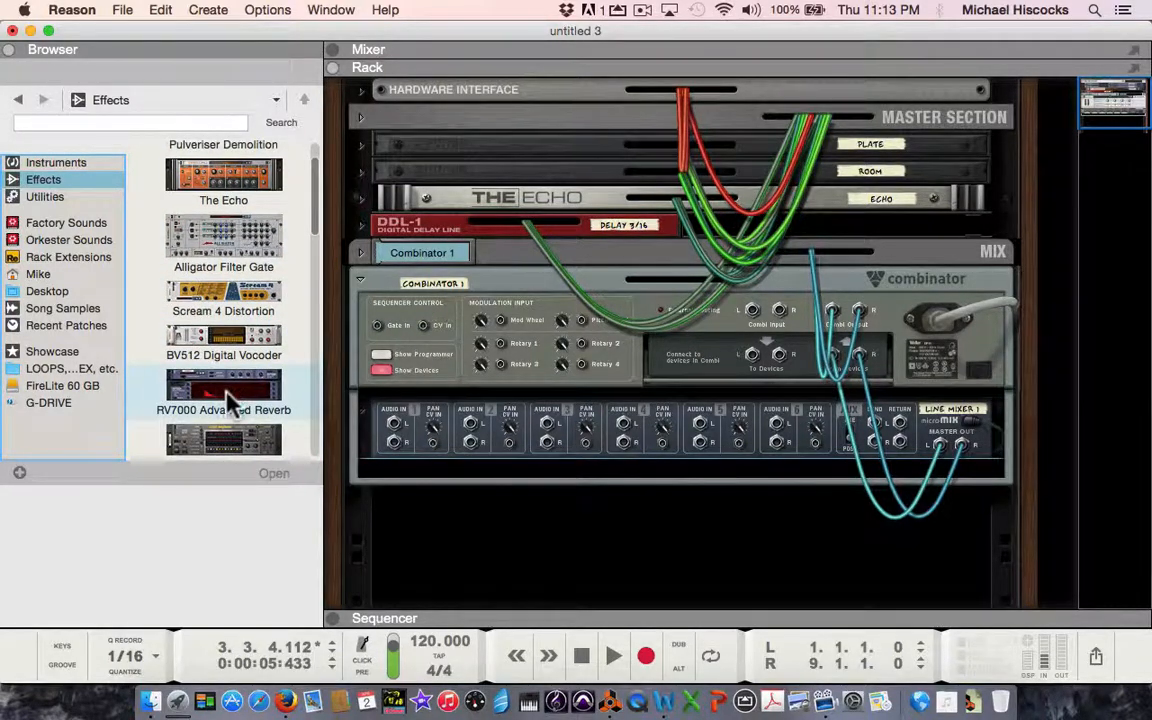
drag(228, 400, 419, 463)
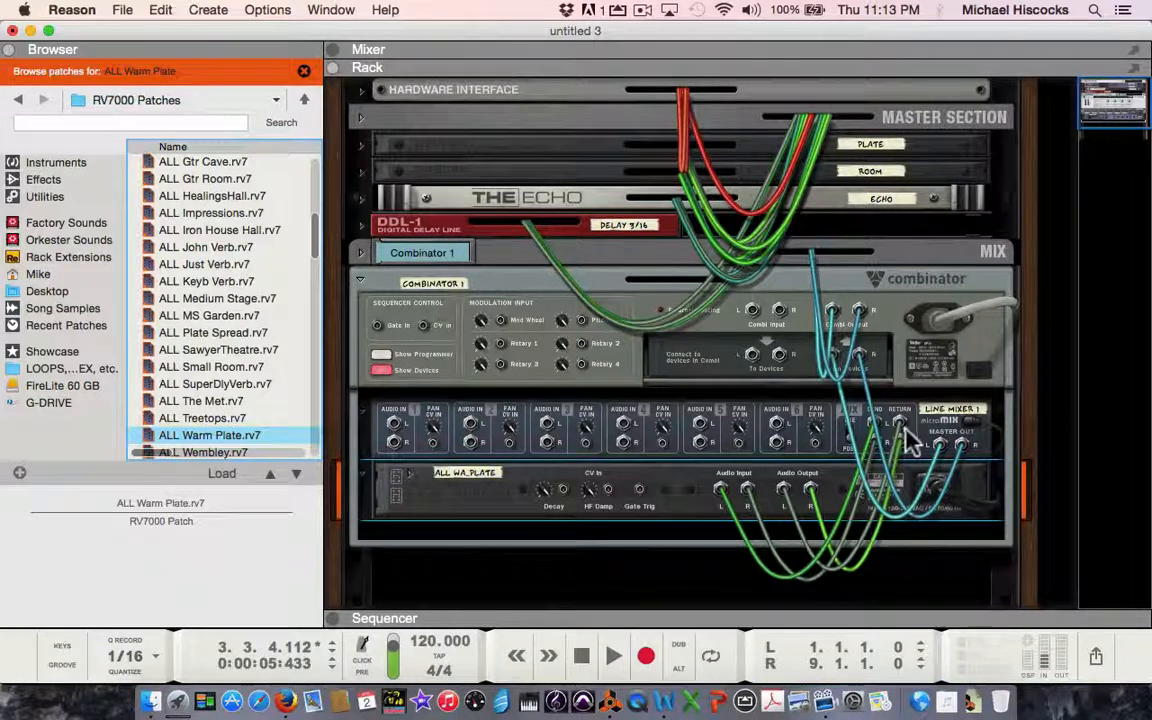
key(Tab)
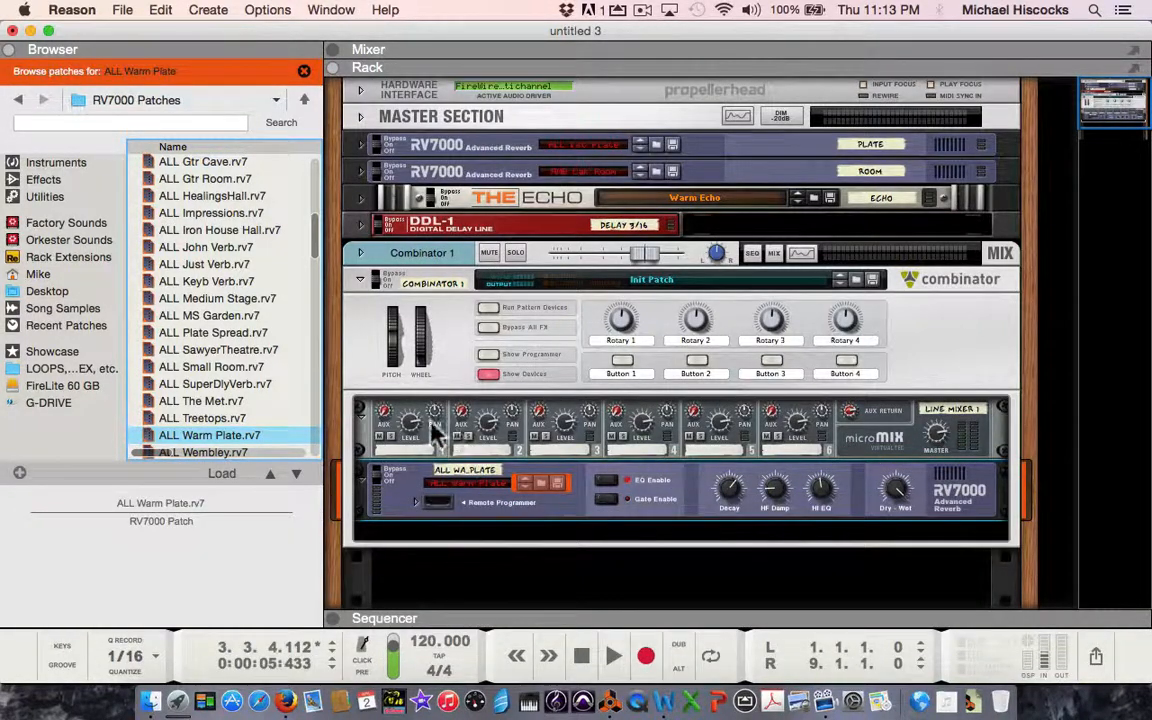
Add a SubTractor Analog Synthesizer below the RV7000 reverb inside the Combinator.
click(378, 418)
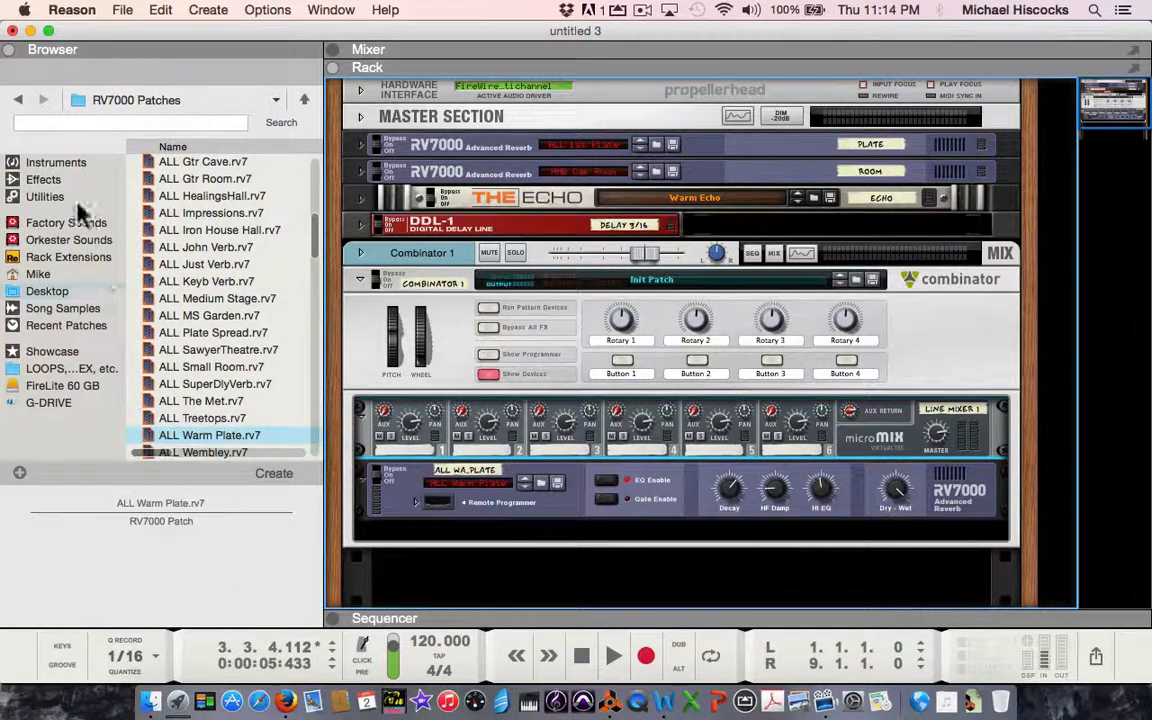
click(68, 163)
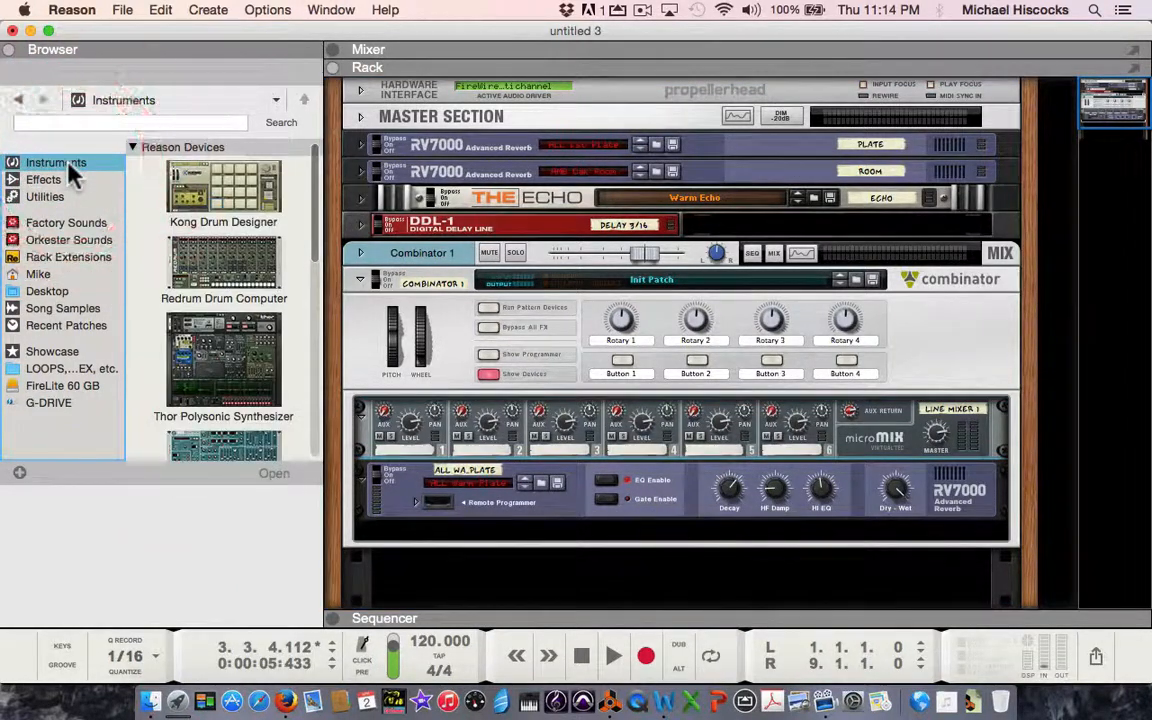
click(205, 378)
scroll(205, 375, down, 2)
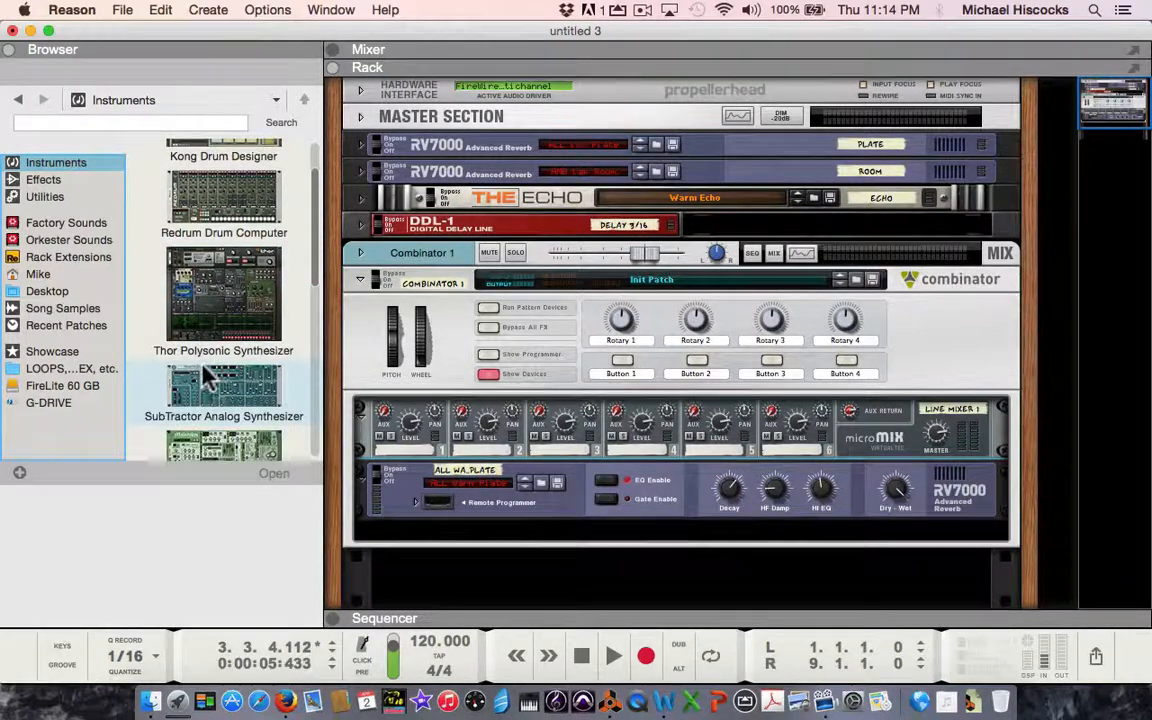
click(238, 402)
drag(238, 402, 390, 482)
scroll(475, 453, down, 3)
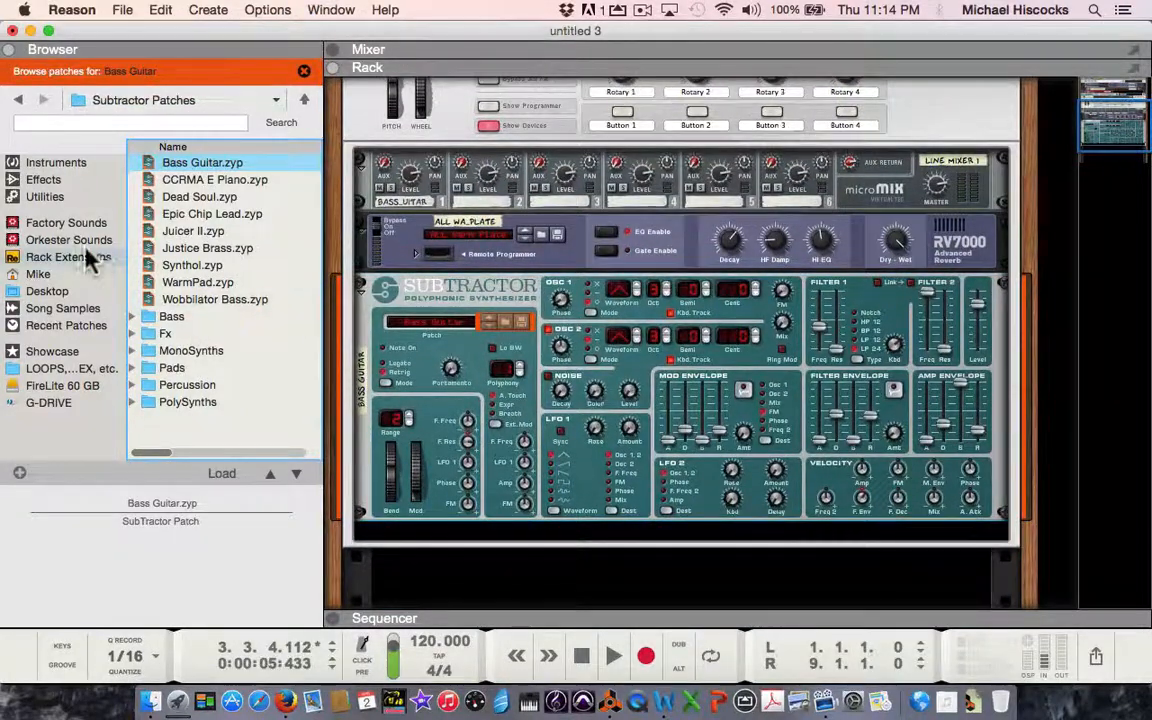
Add a second and a third SubTractor below the first one inside the Combinator and check the line mixer's channel labels.
click(40, 164)
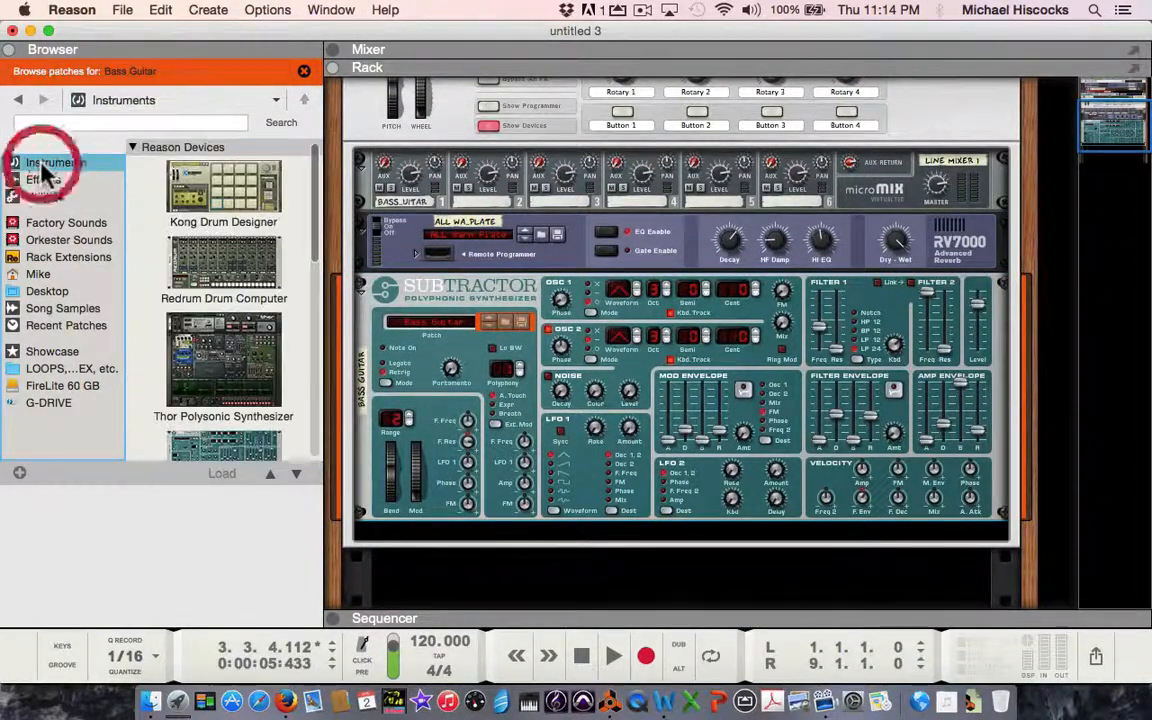
drag(268, 448, 411, 507)
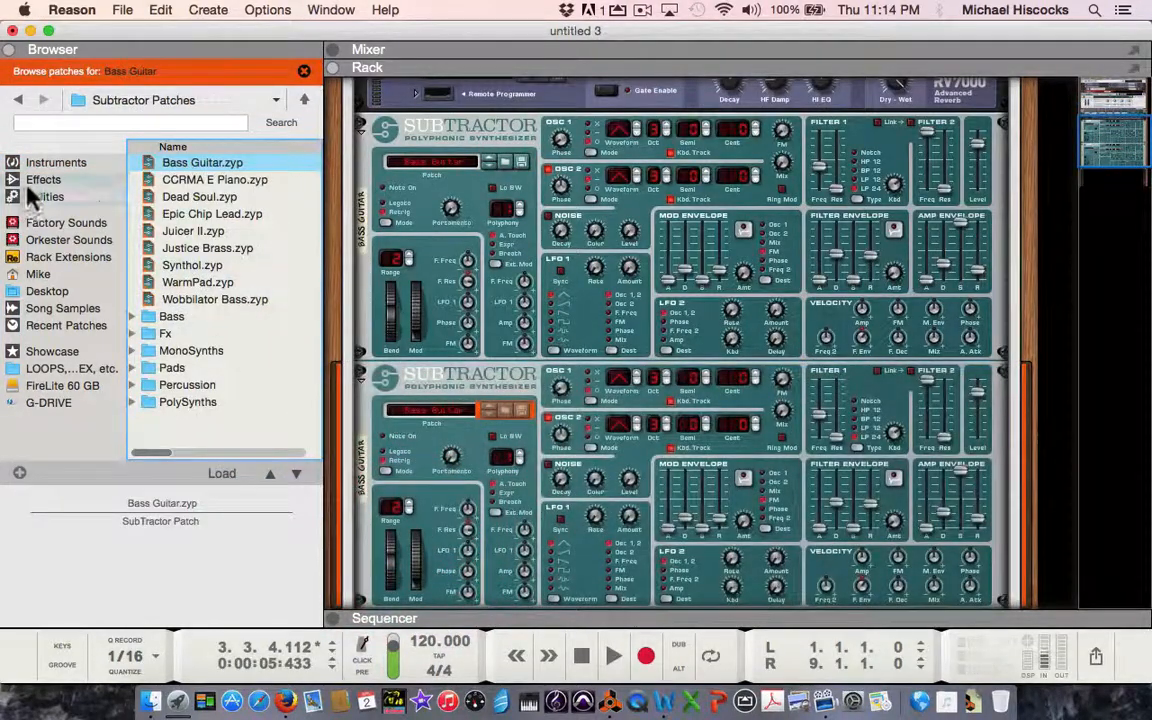
click(38, 161)
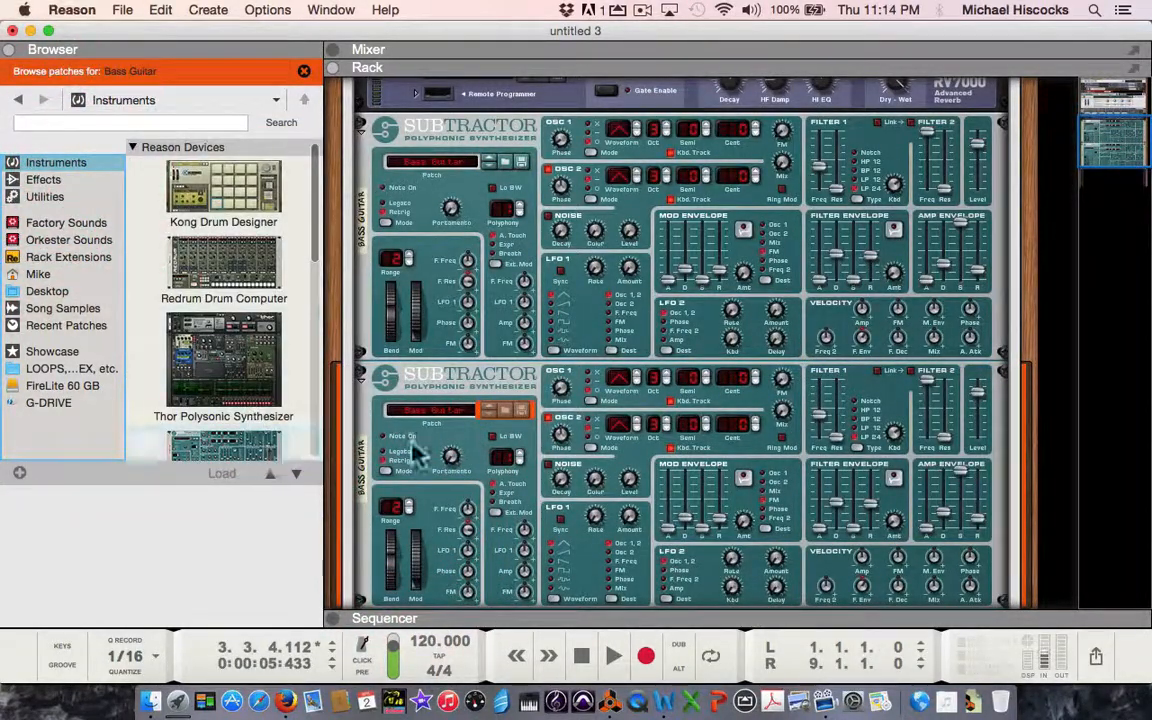
scroll(430, 455, down, 5)
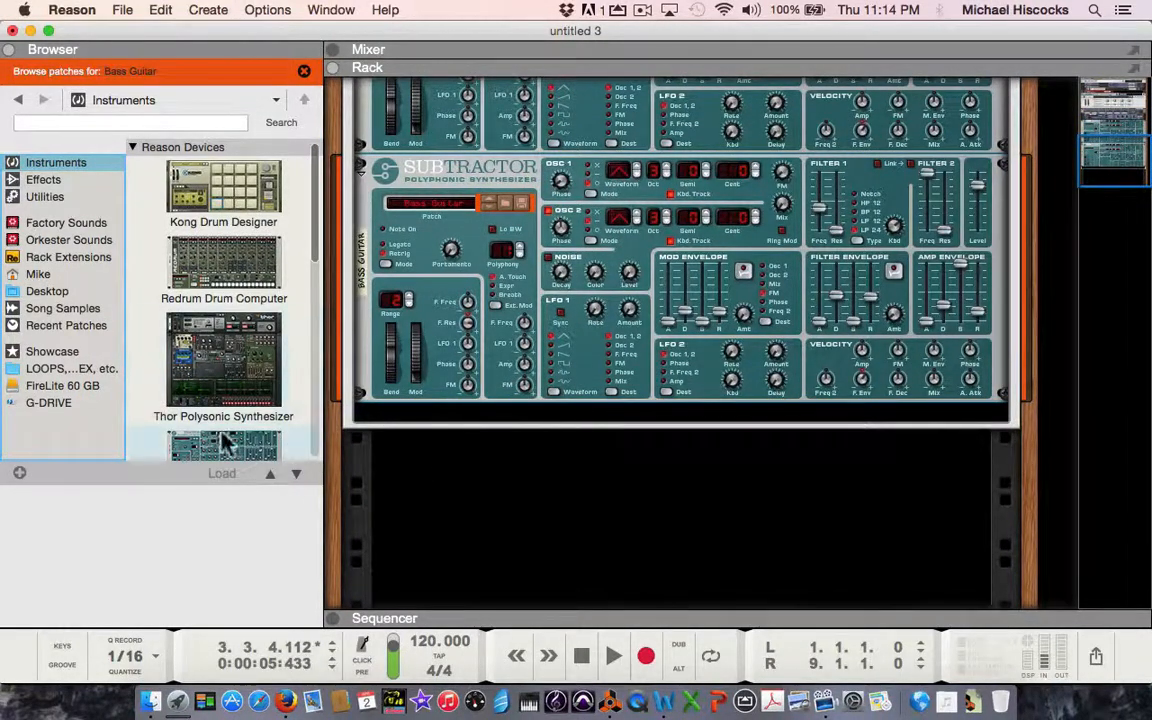
mouse_move(226, 440)
mouse_down()
mouse_move(226, 452)
mouse_move(506, 507)
mouse_move(493, 524)
mouse_move(478, 424)
mouse_move(489, 406)
mouse_move(503, 418)
mouse_up()
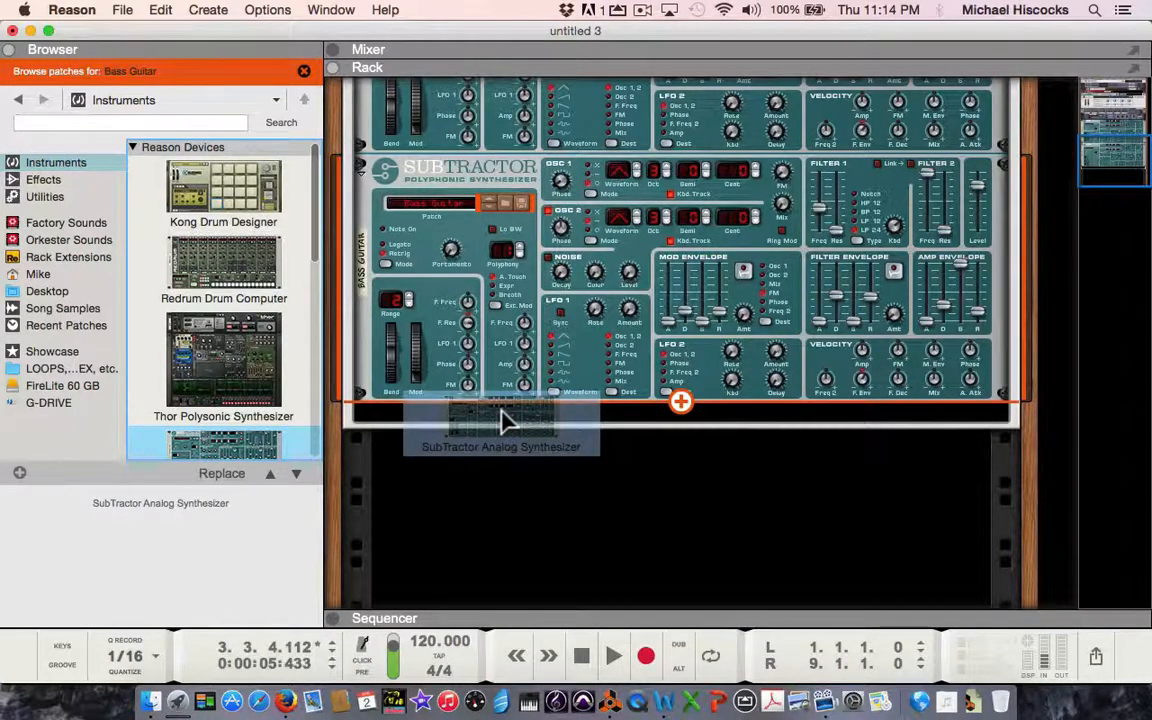
drag(501, 413, 501, 413)
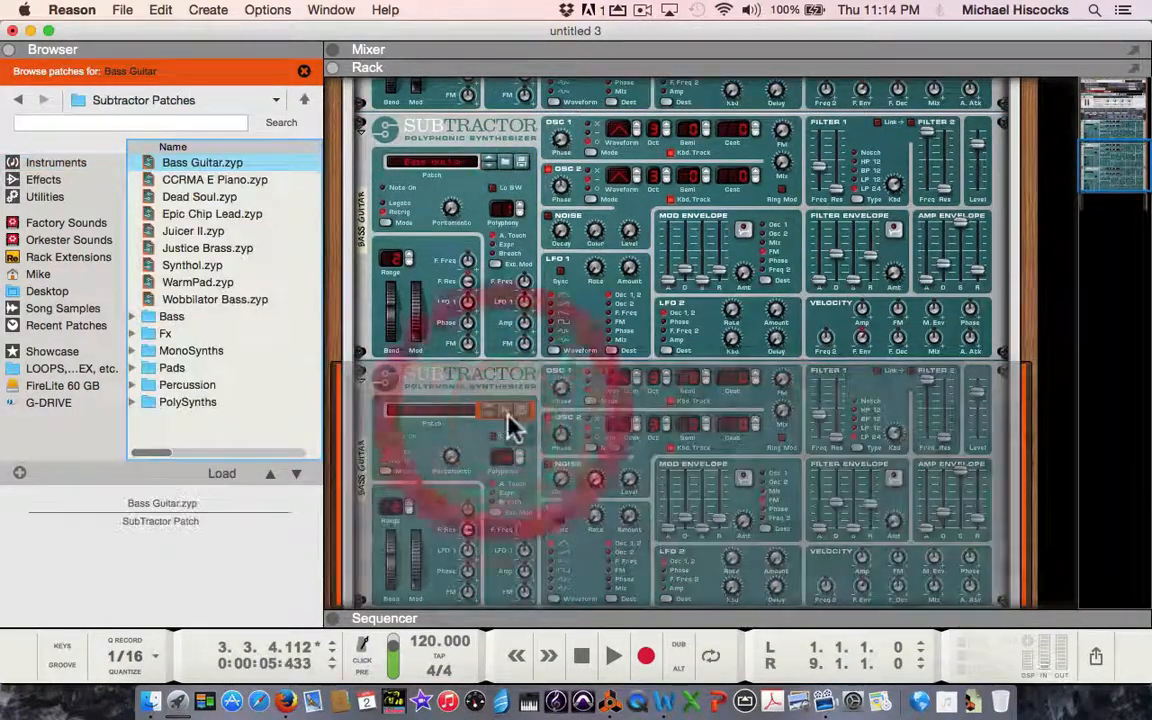
scroll(504, 358, up, 10)
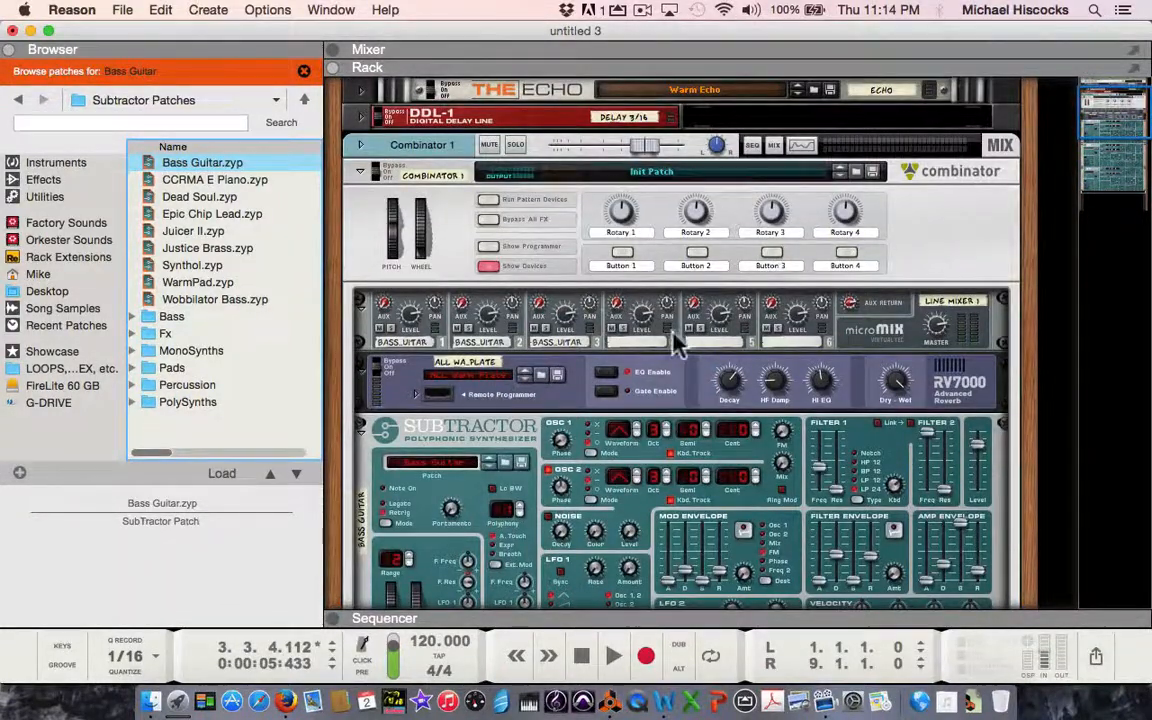
scroll(675, 340, down, 10)
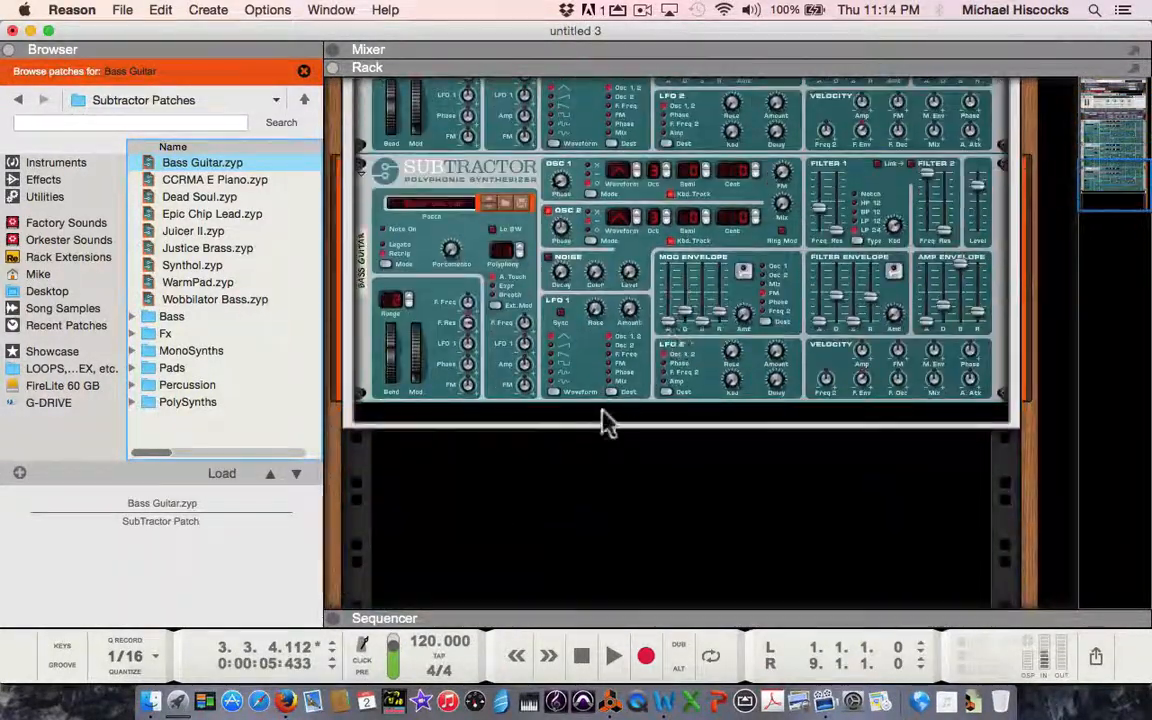
scroll(620, 350, up, 5)
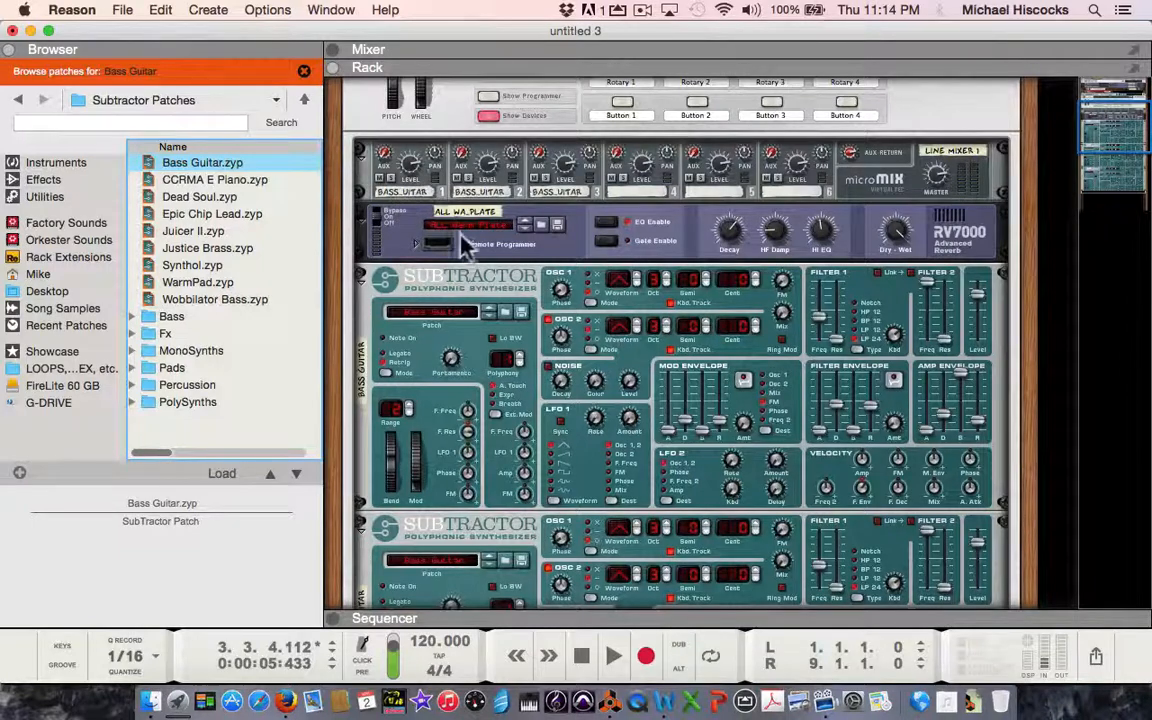
scroll(461, 245, up, 3)
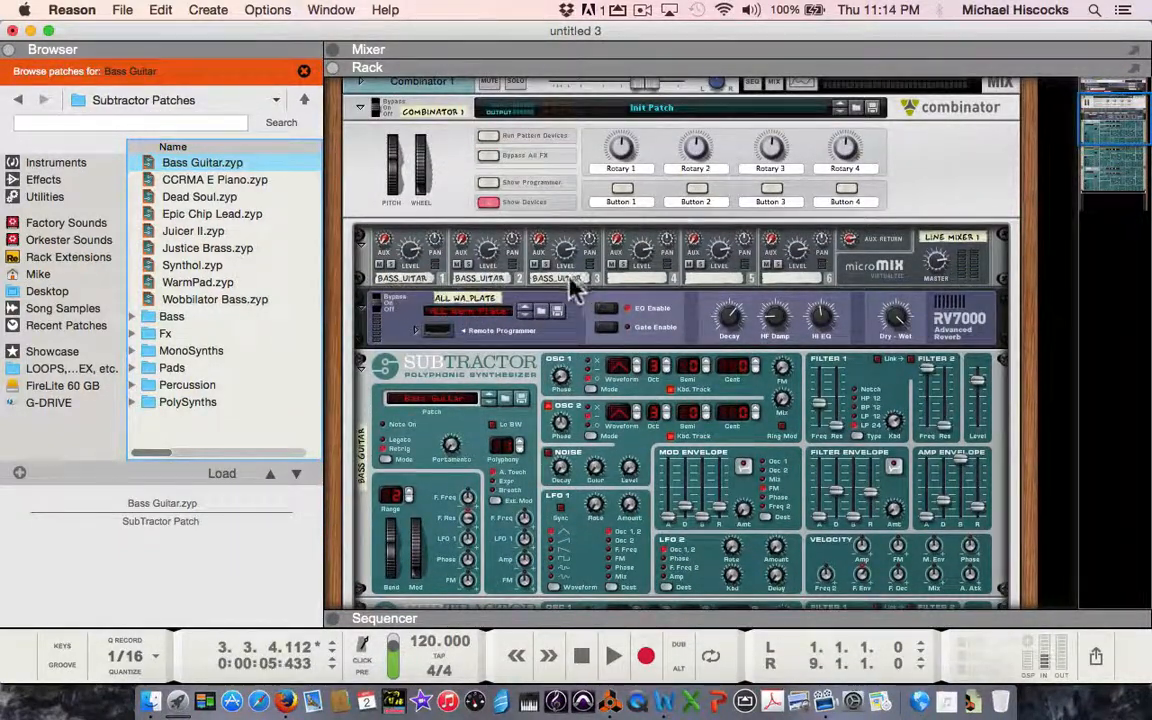
Add a fourth SubTractor below the other three inside the Combinator and check its channel on the line mixer.
click(70, 165)
scroll(537, 362, down, 1)
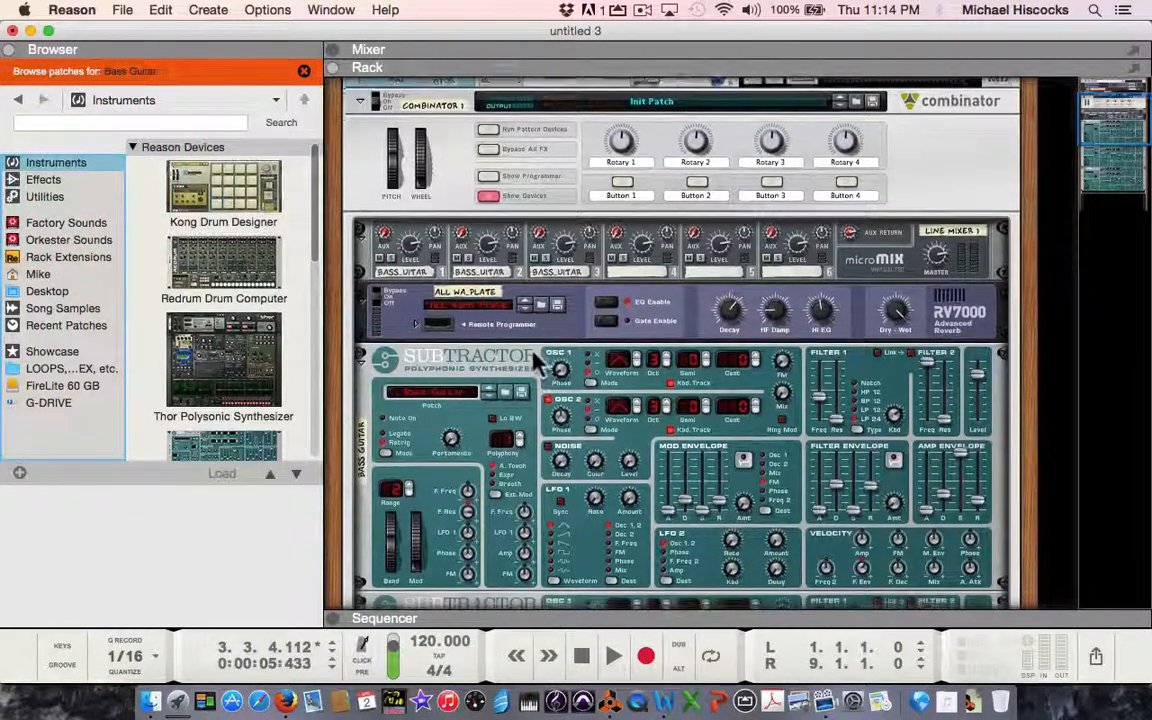
scroll(535, 362, down, 10)
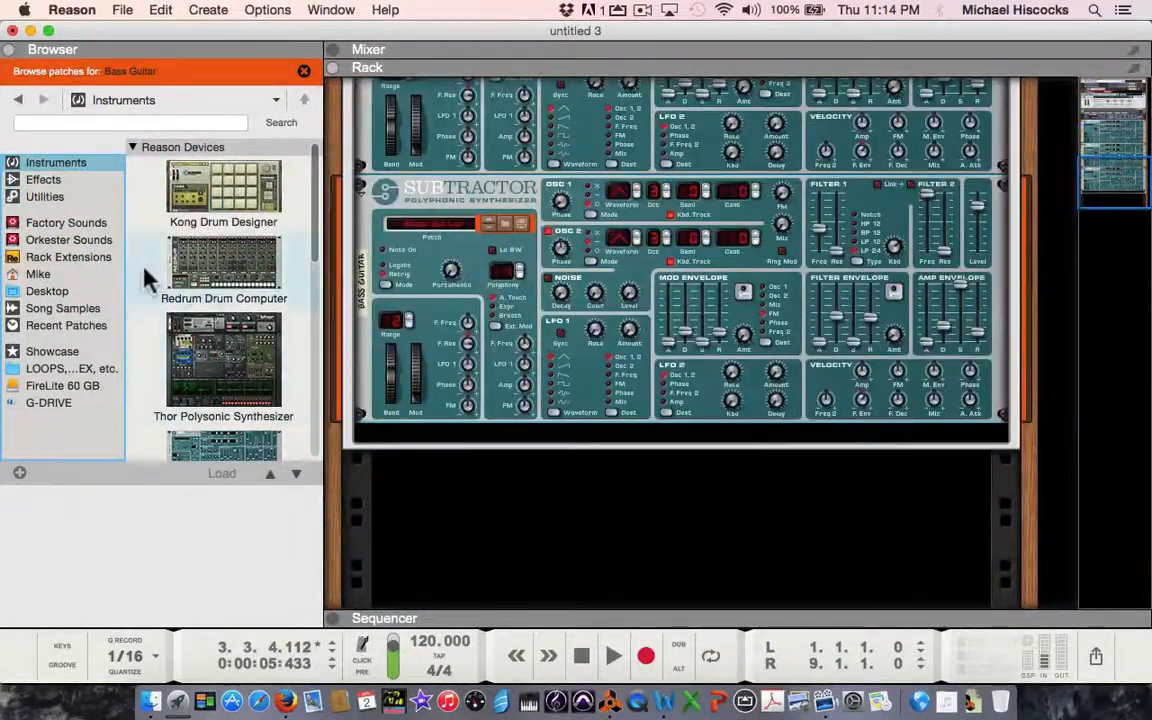
drag(257, 445, 450, 428)
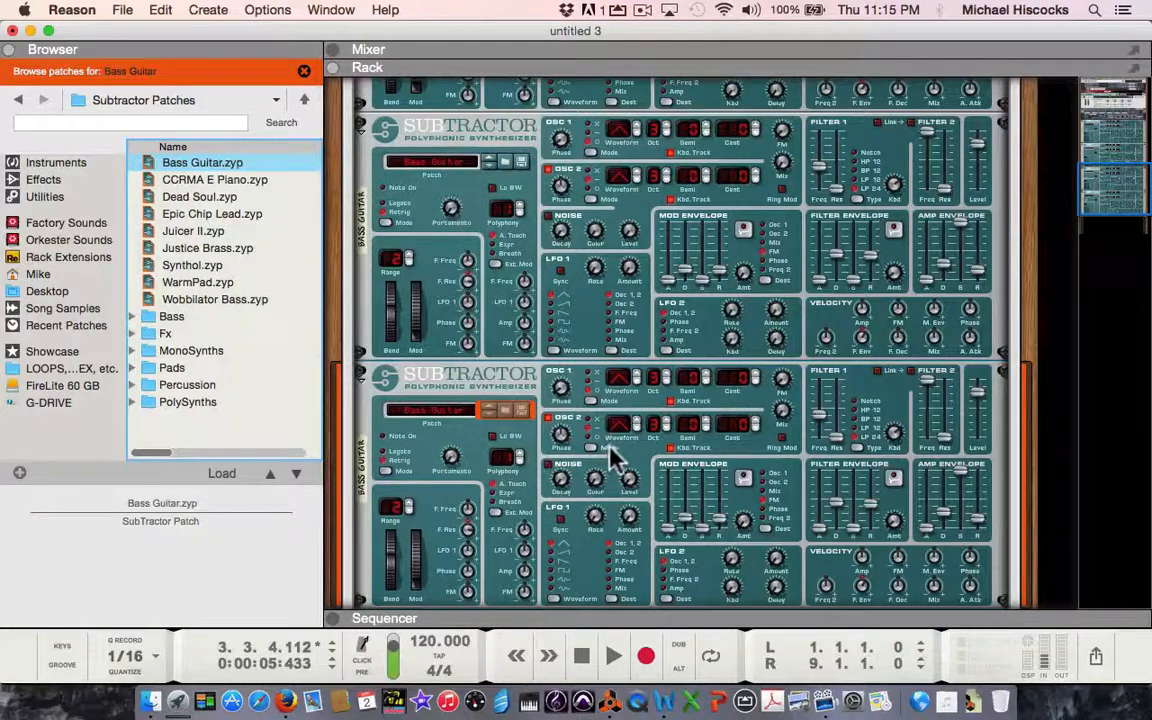
scroll(613, 449, up, 3)
scroll(617, 447, up, 10)
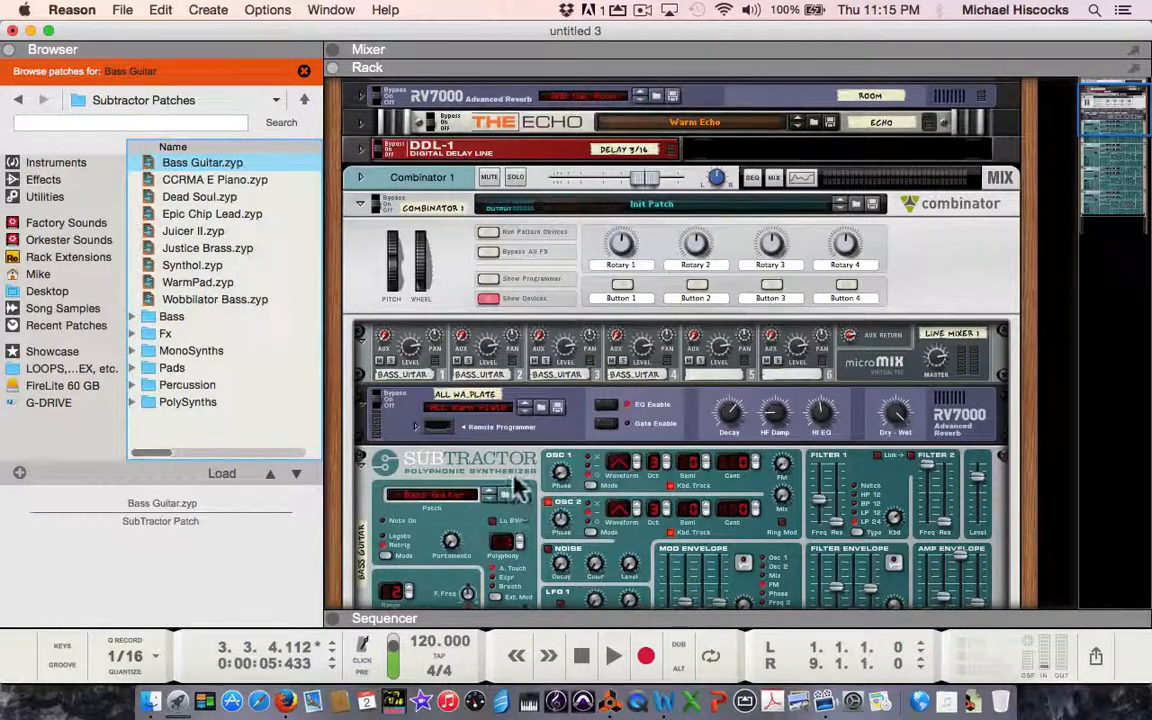
Load the Allsquare patch from the MonoSynths folder into the first SubTractor.
scroll(515, 481, down, 3)
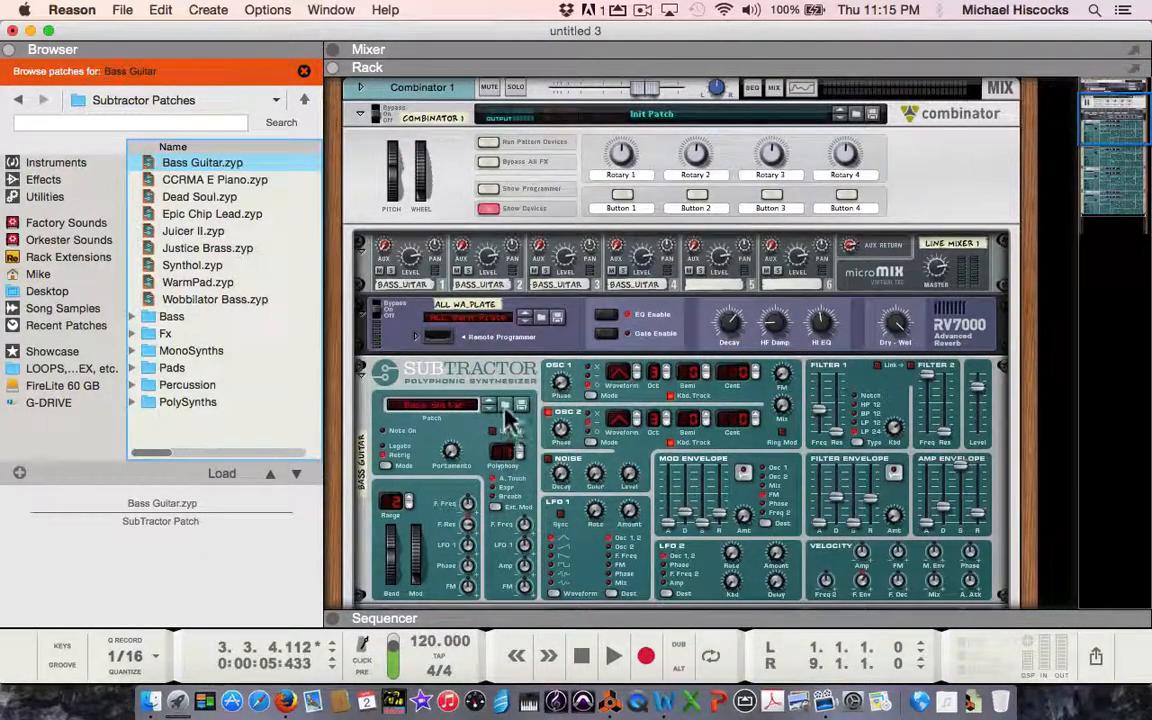
click(490, 408)
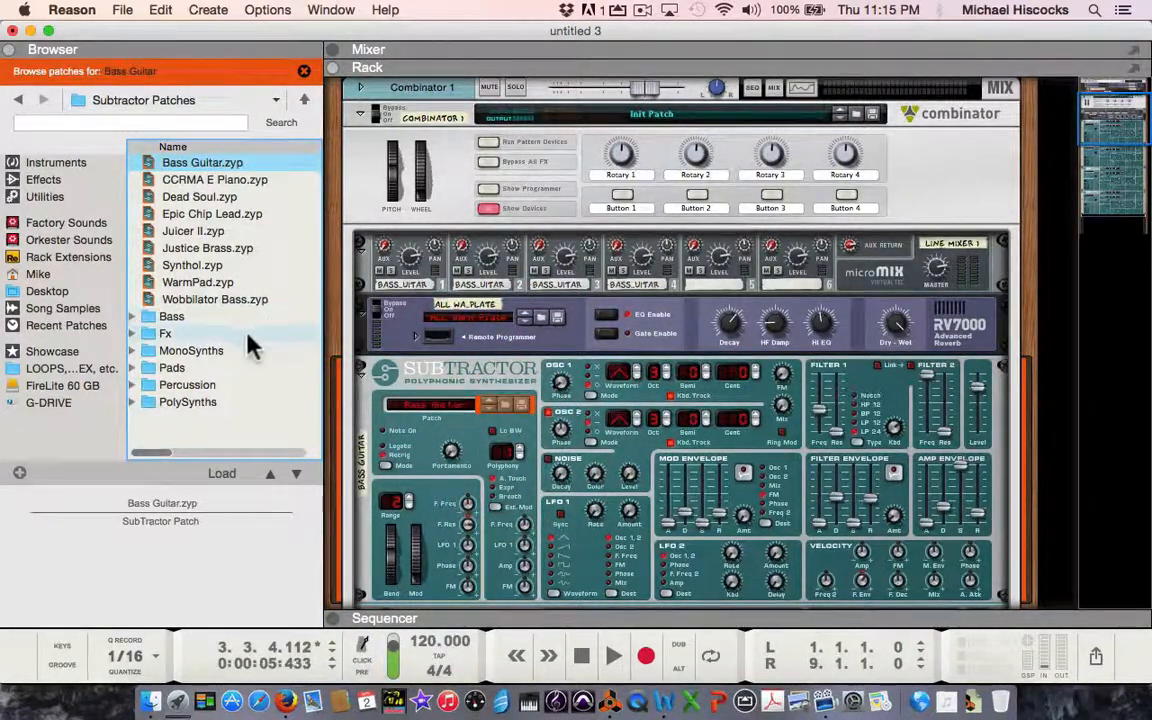
click(193, 358)
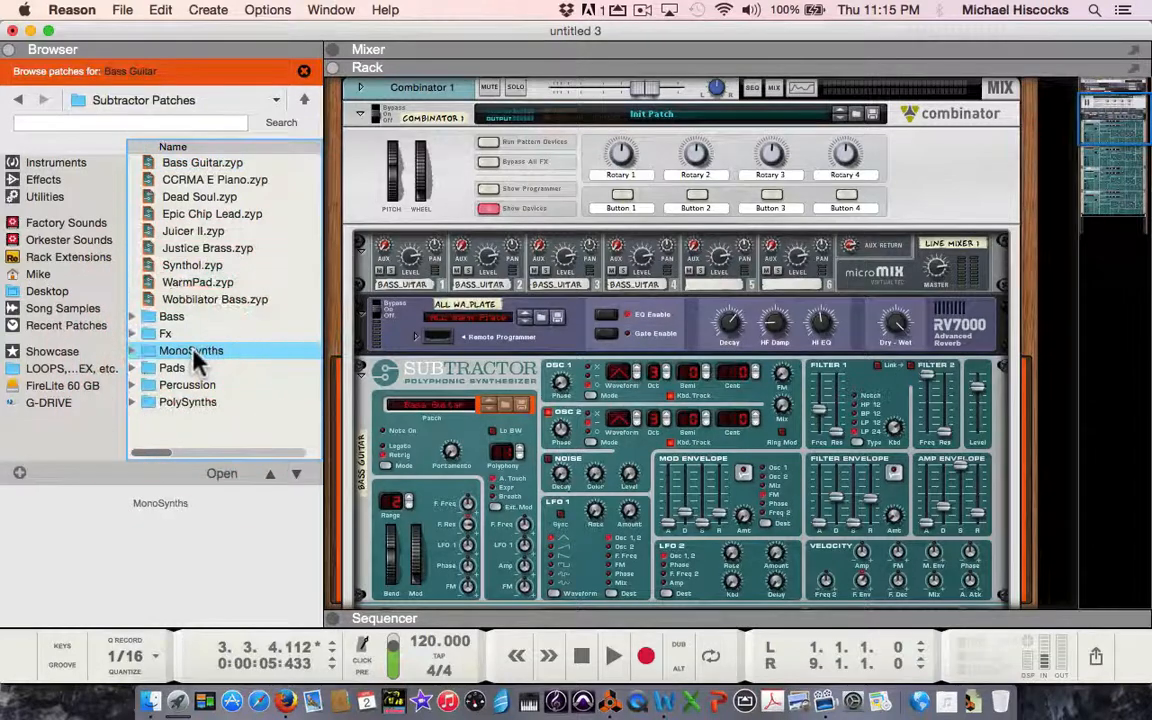
double_click(195, 358)
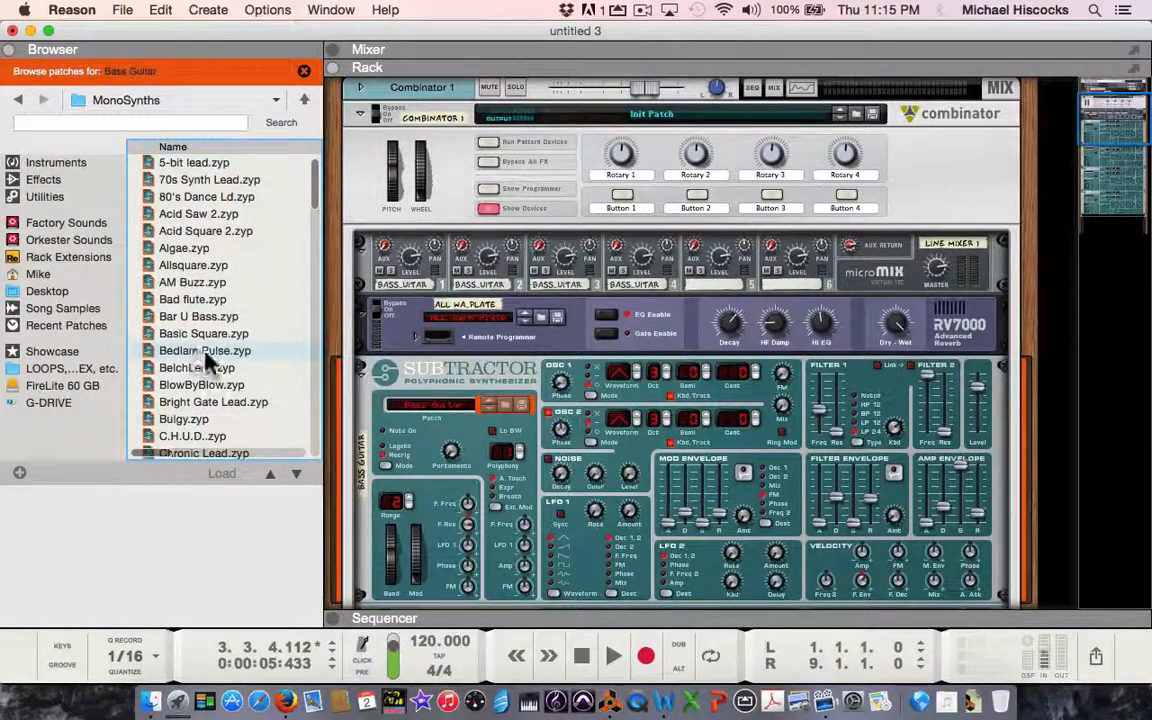
click(204, 267)
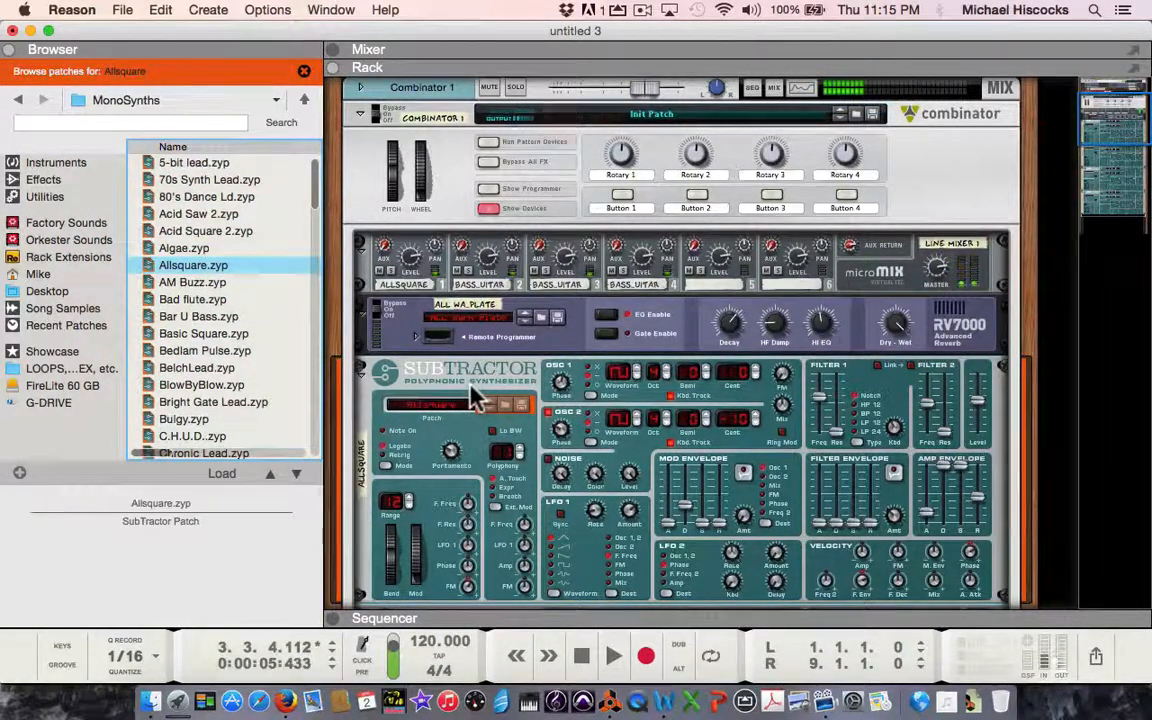
Load the Singing Synth patch from the MonoSynths folder into the second SubTractor.
scroll(490, 425, down, 2)
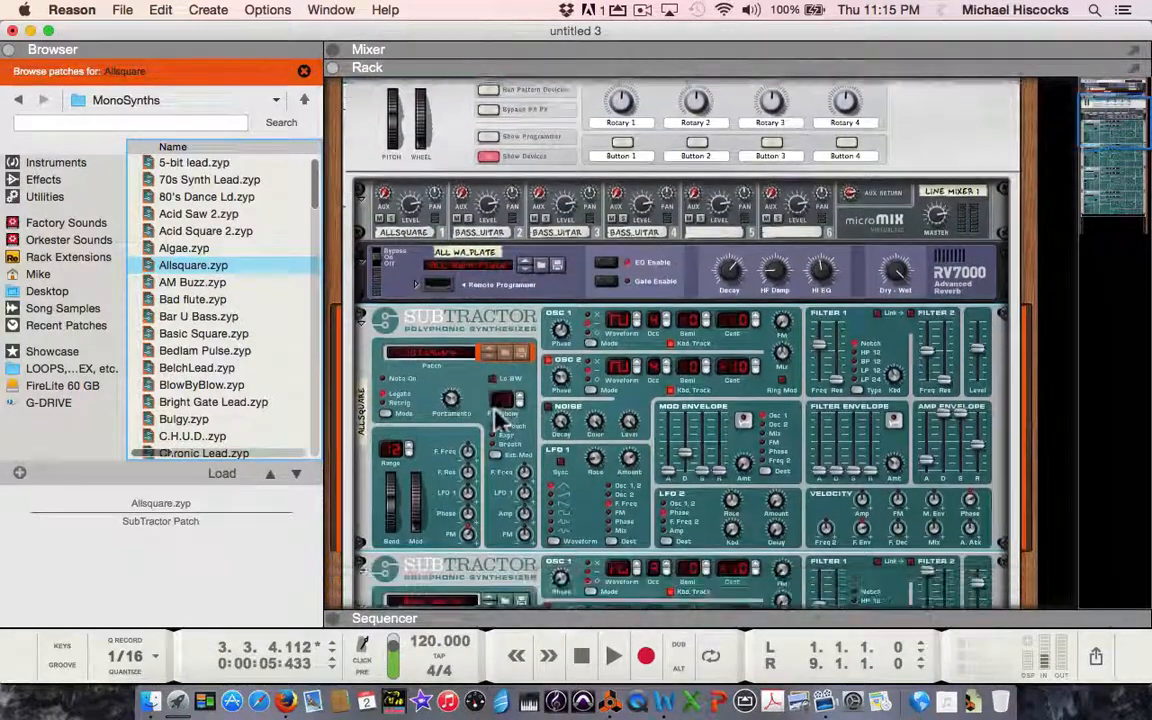
scroll(497, 418, down, 4)
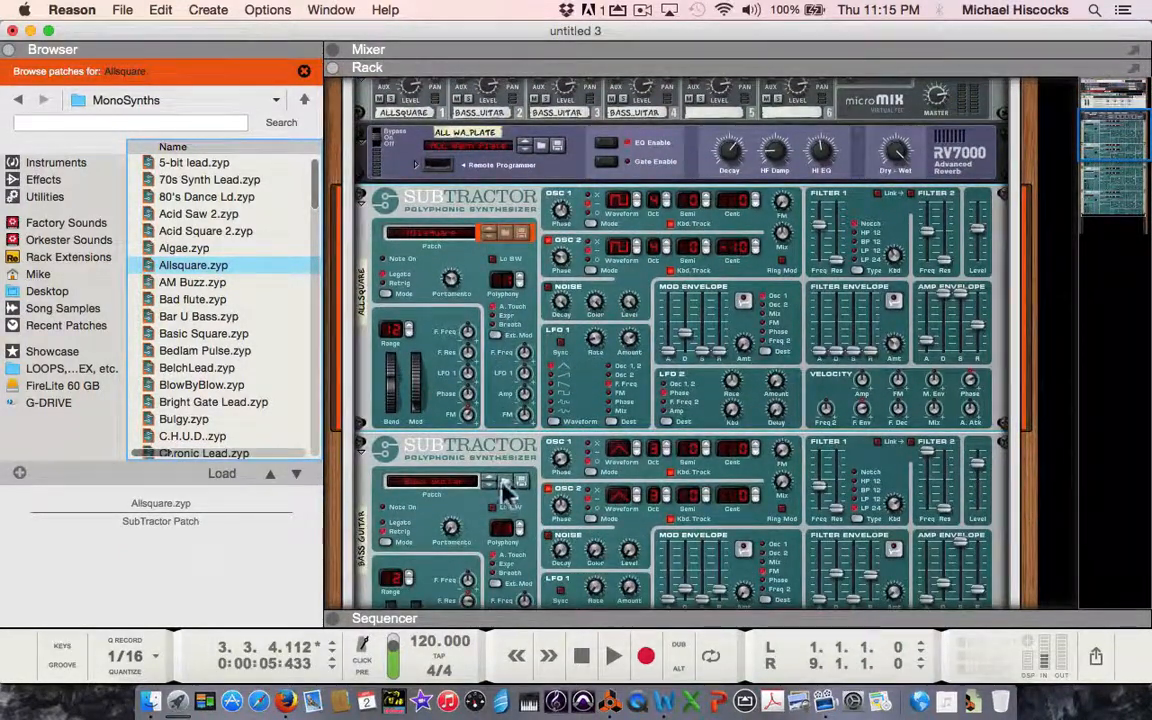
click(510, 482)
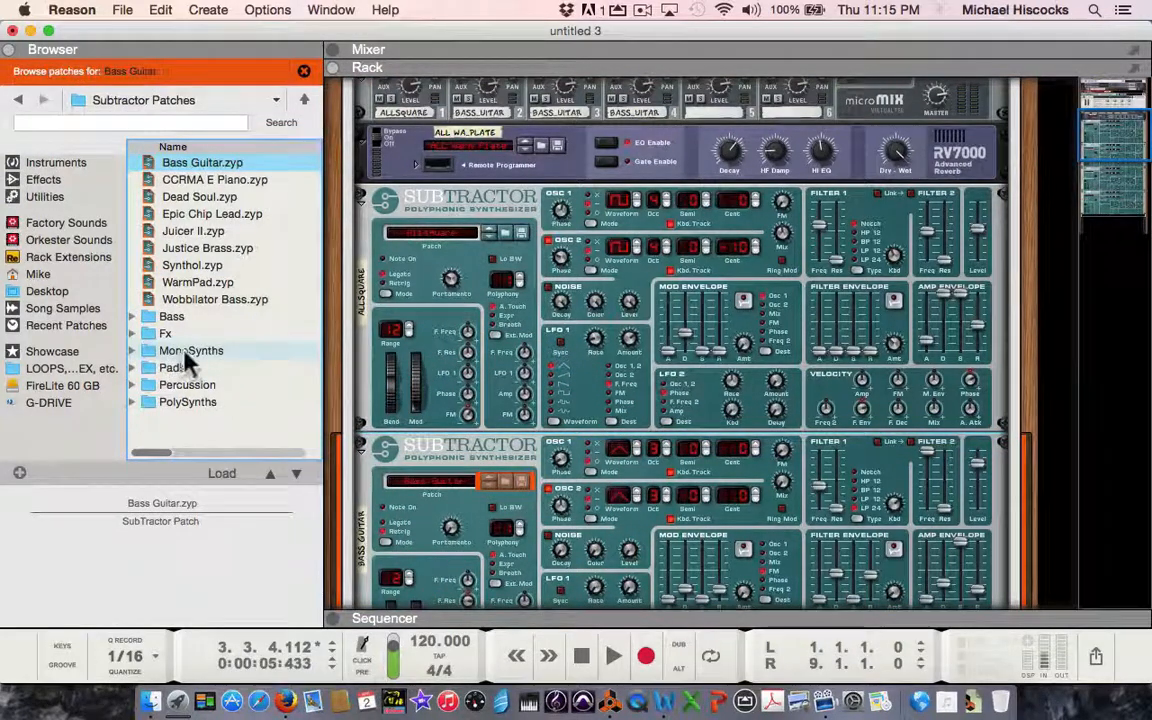
click(505, 482)
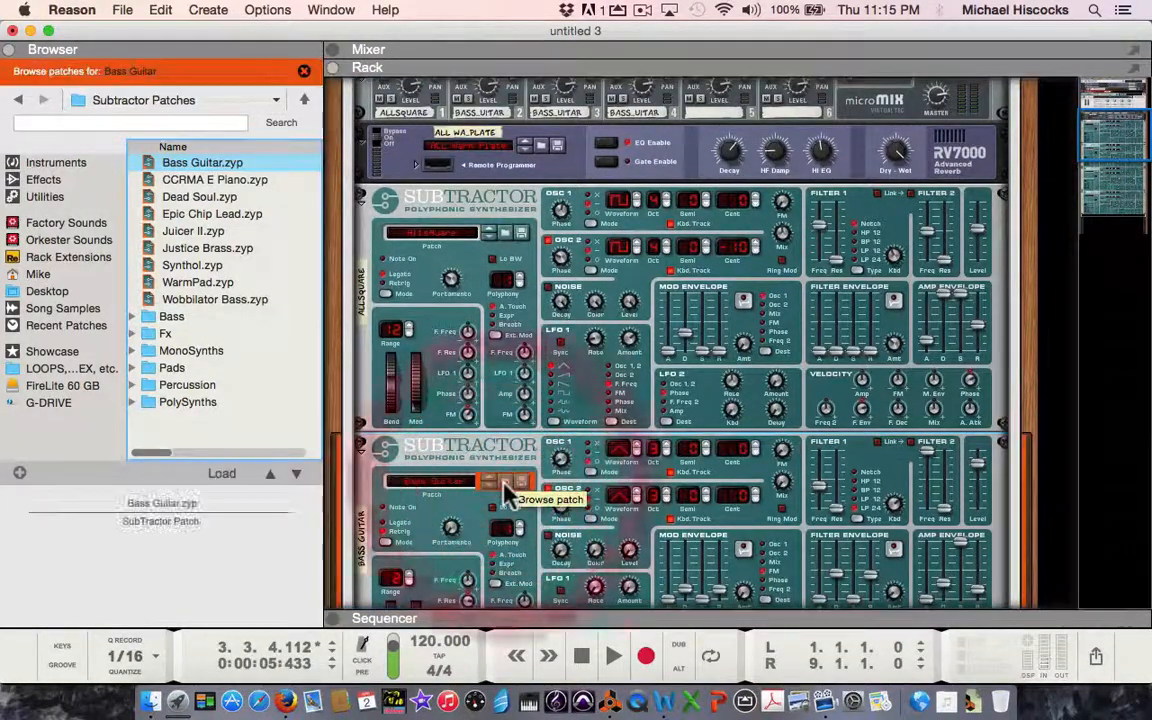
double_click(188, 351)
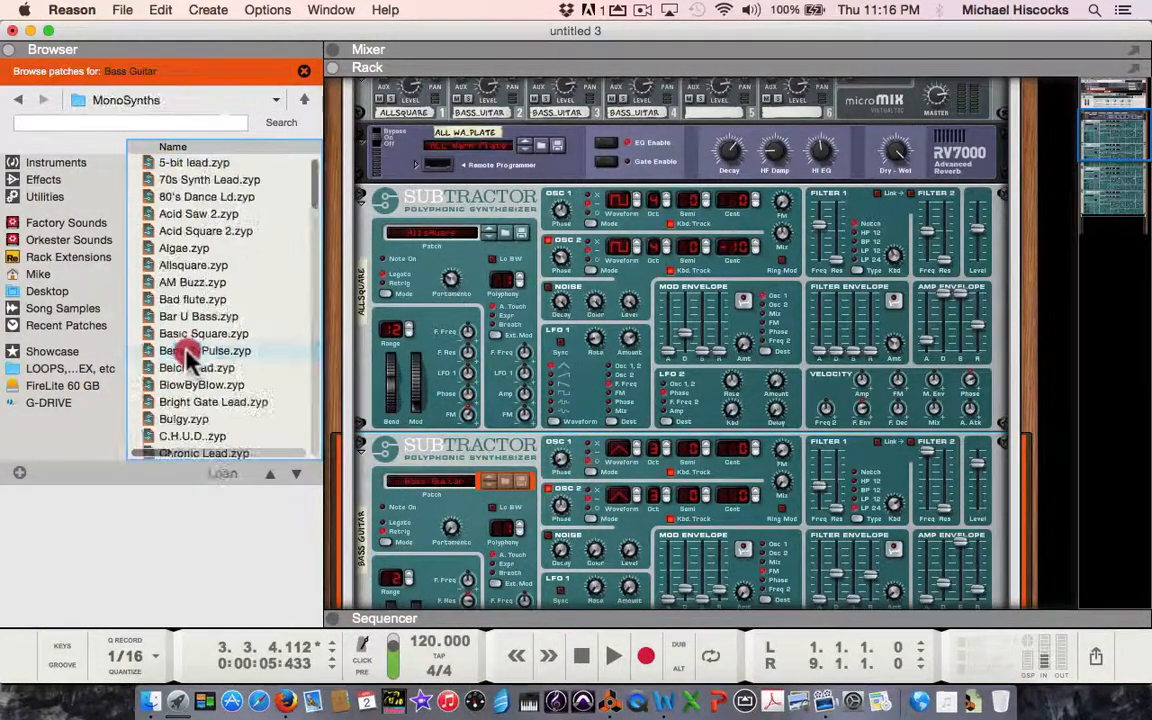
scroll(226, 404, down, 20)
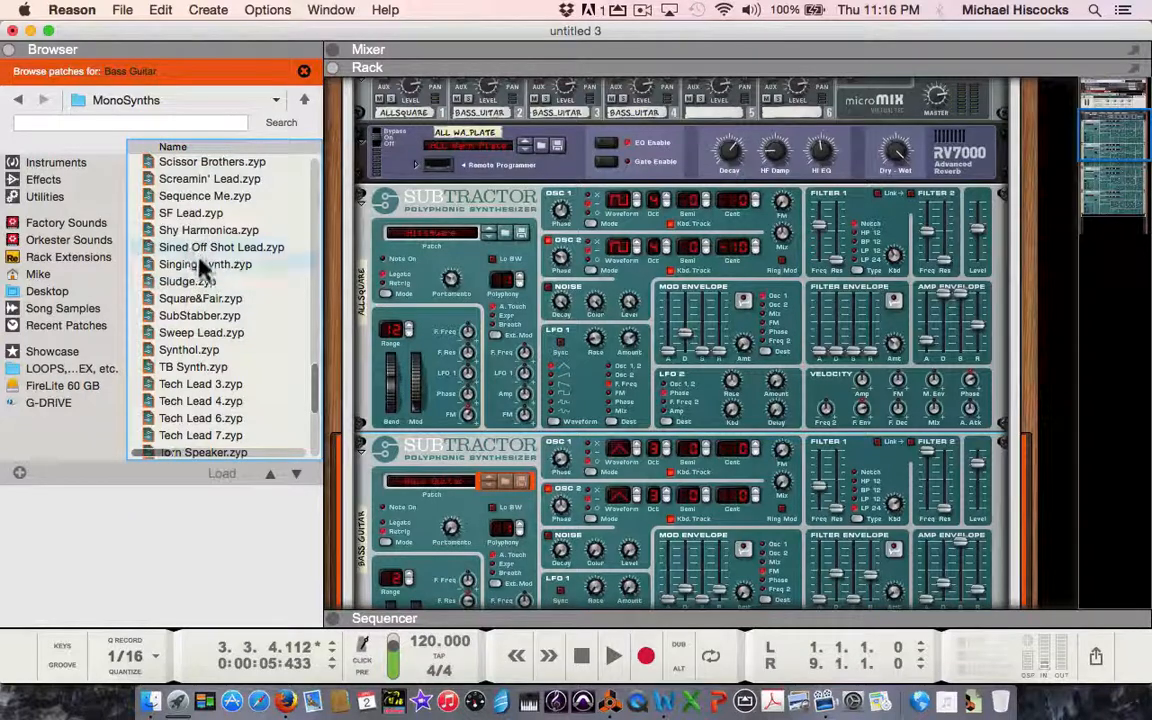
click(204, 265)
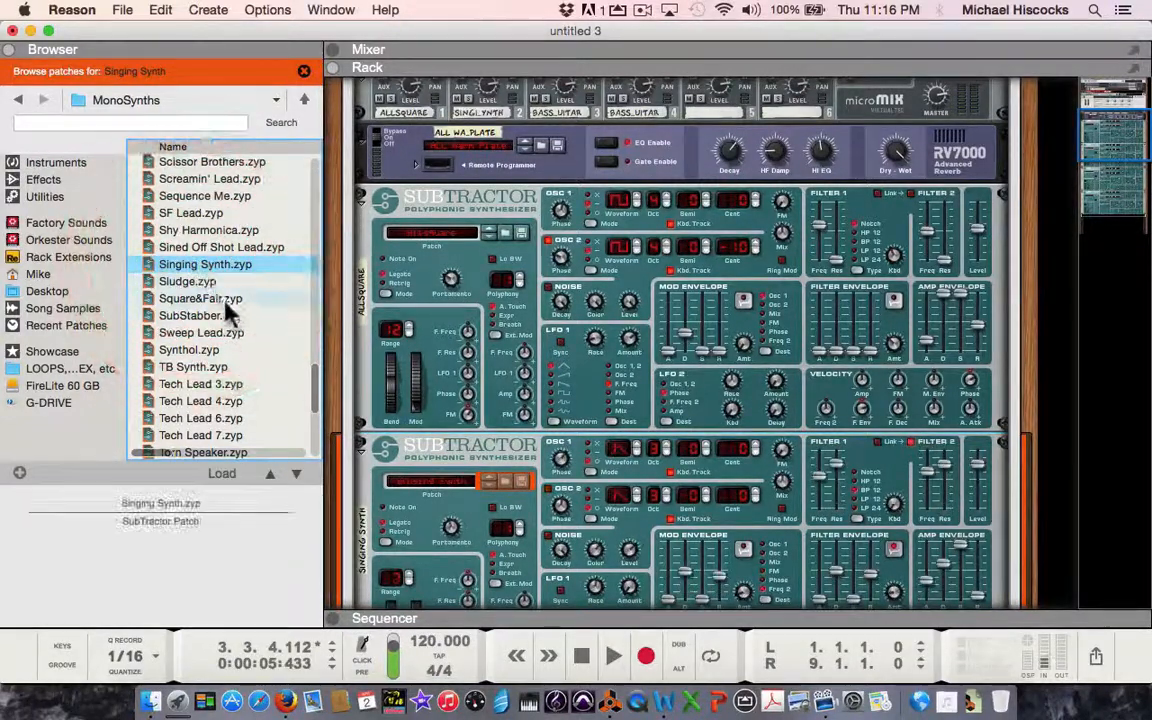
Load the Funk Lead patch from the MonoSynths folder into the third SubTractor.
scroll(514, 362, down, 5)
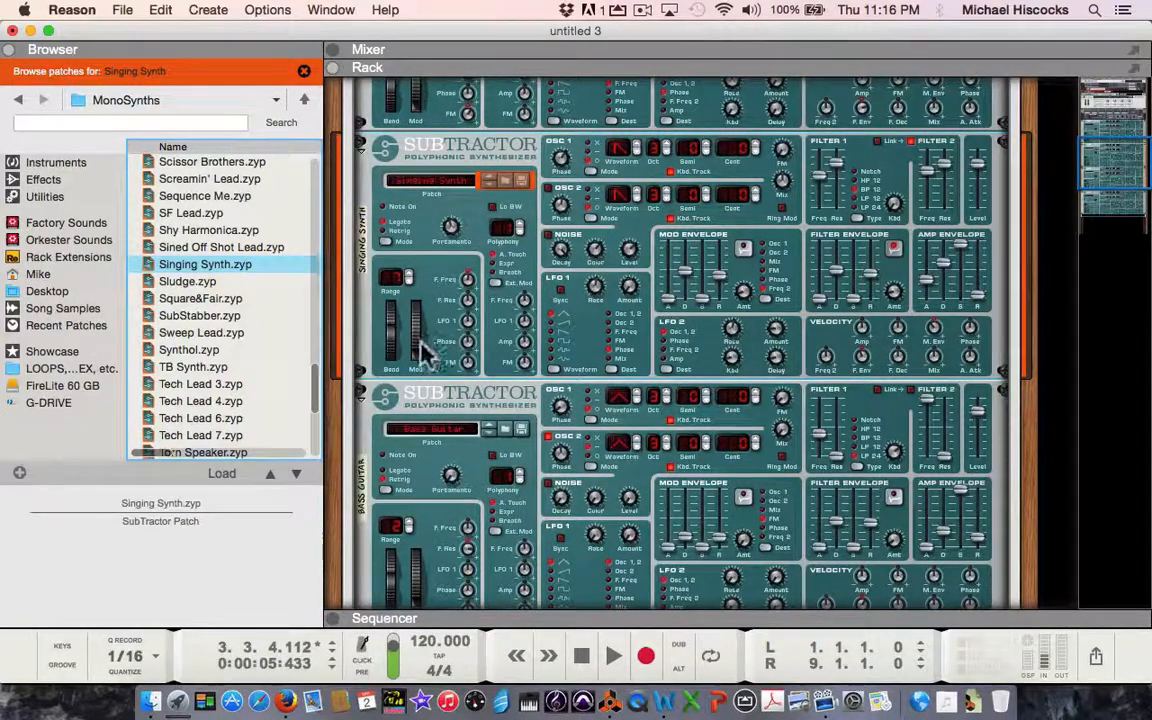
click(507, 431)
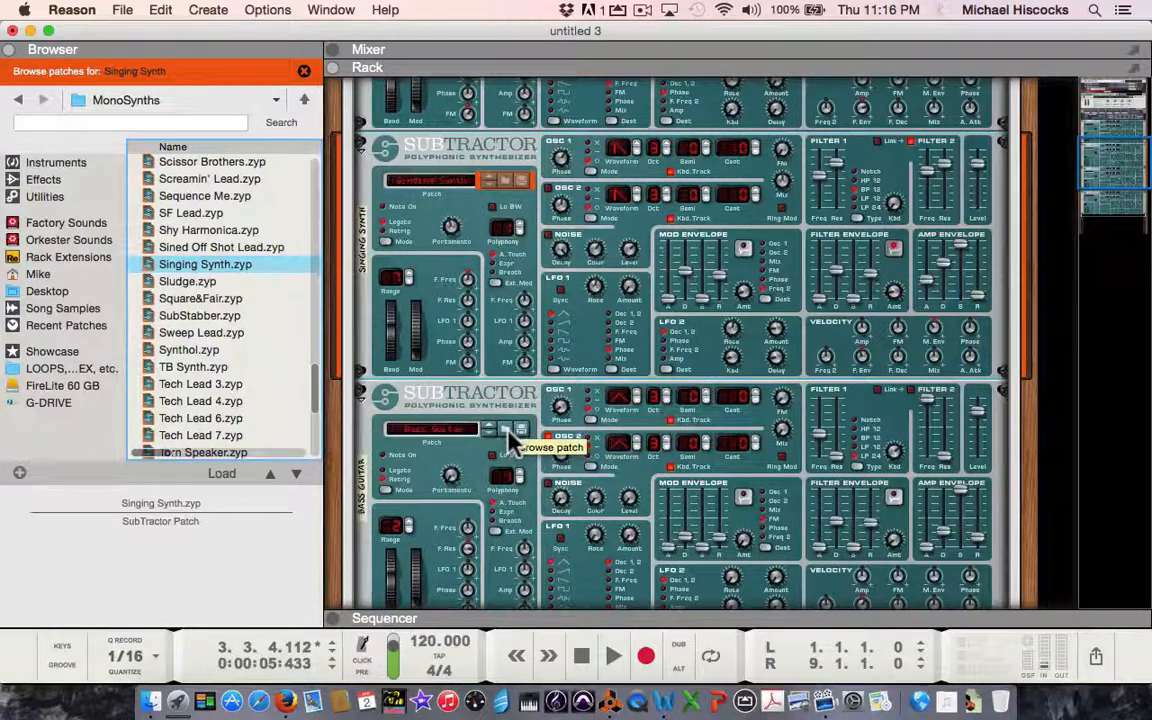
click(505, 434)
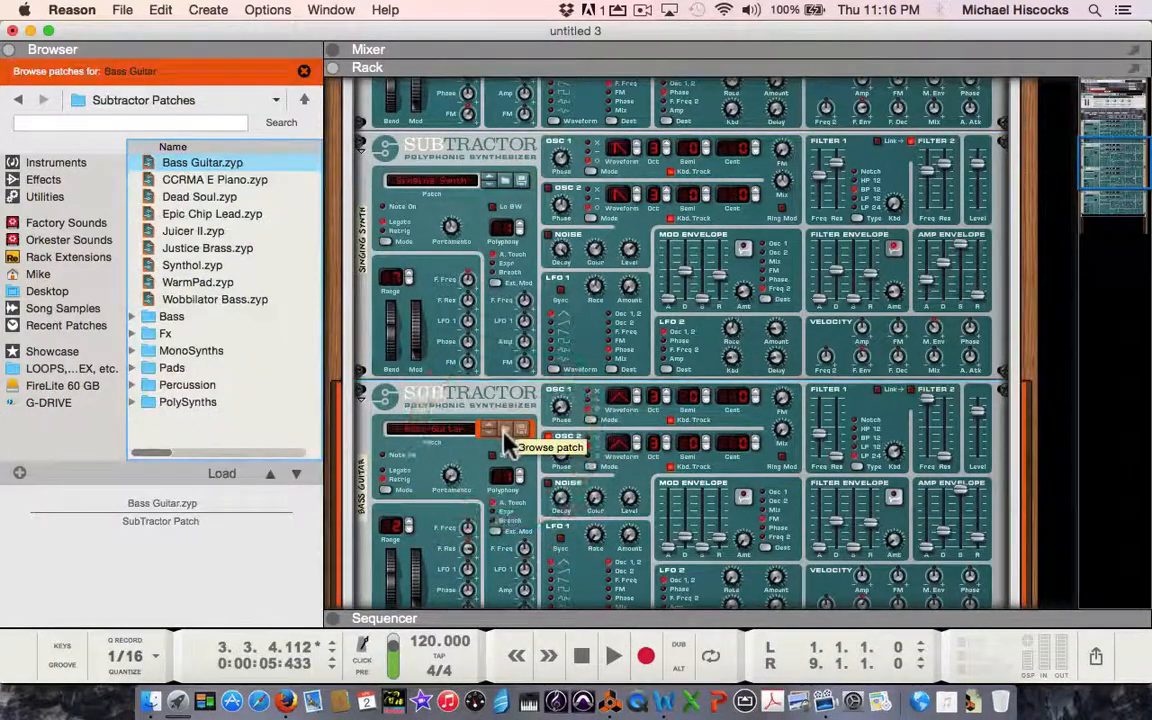
double_click(188, 354)
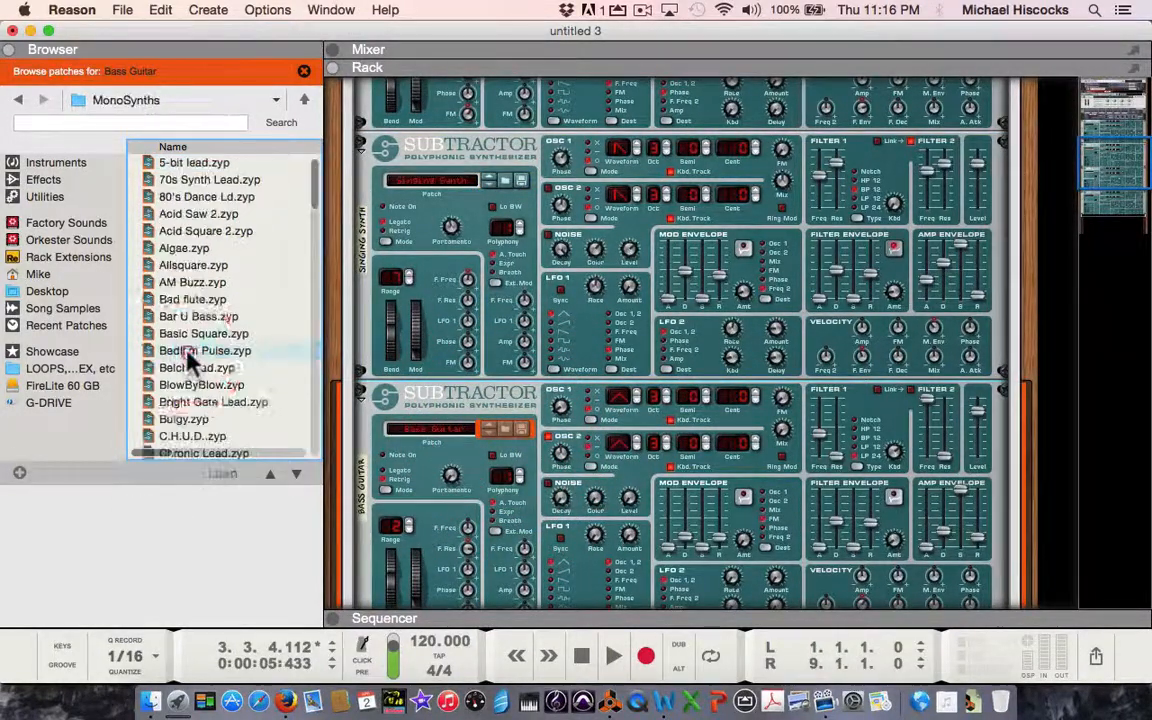
scroll(208, 384, down, 5)
scroll(203, 380, down, 7)
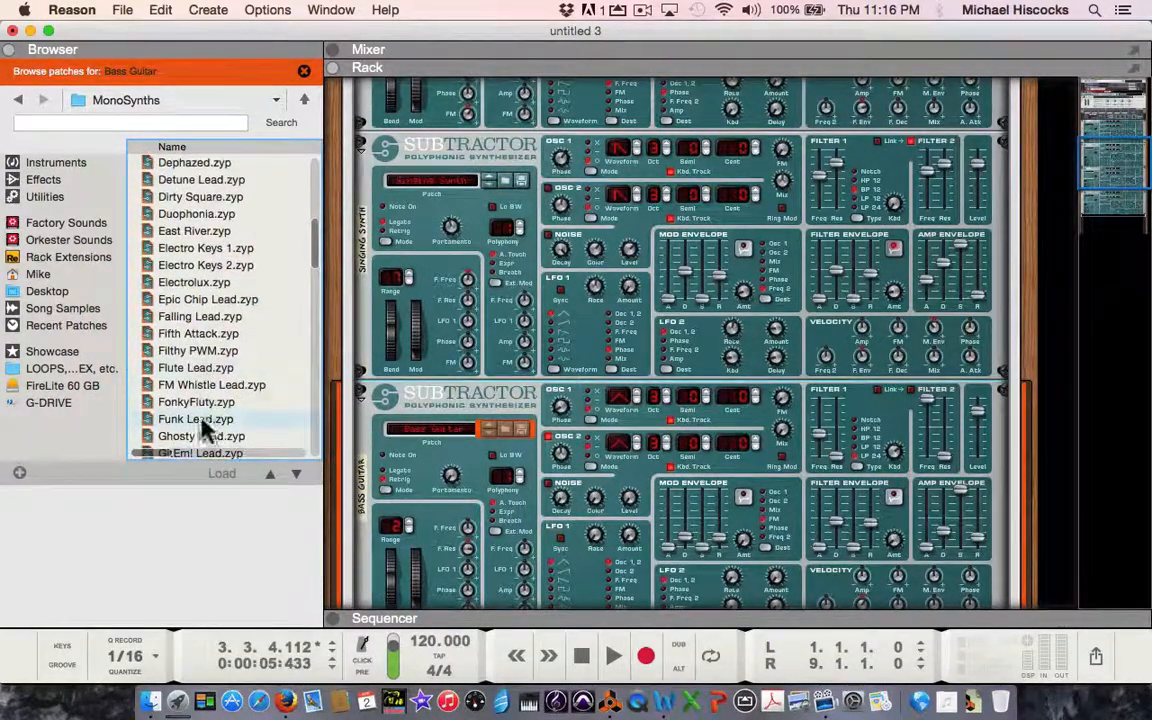
click(202, 422)
Load the Punchy PWM Lead patch from the MonoSynths folder into the fourth SubTractor, and close patch browsing and the browser.
scroll(418, 440, down, 3)
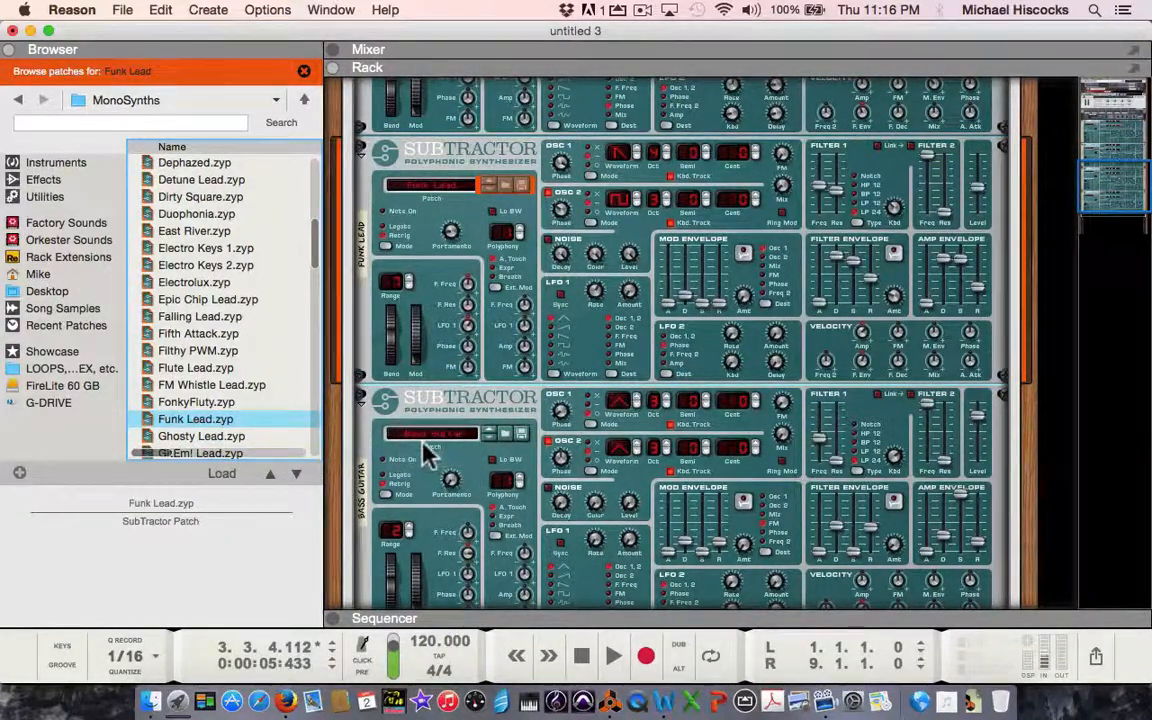
click(506, 436)
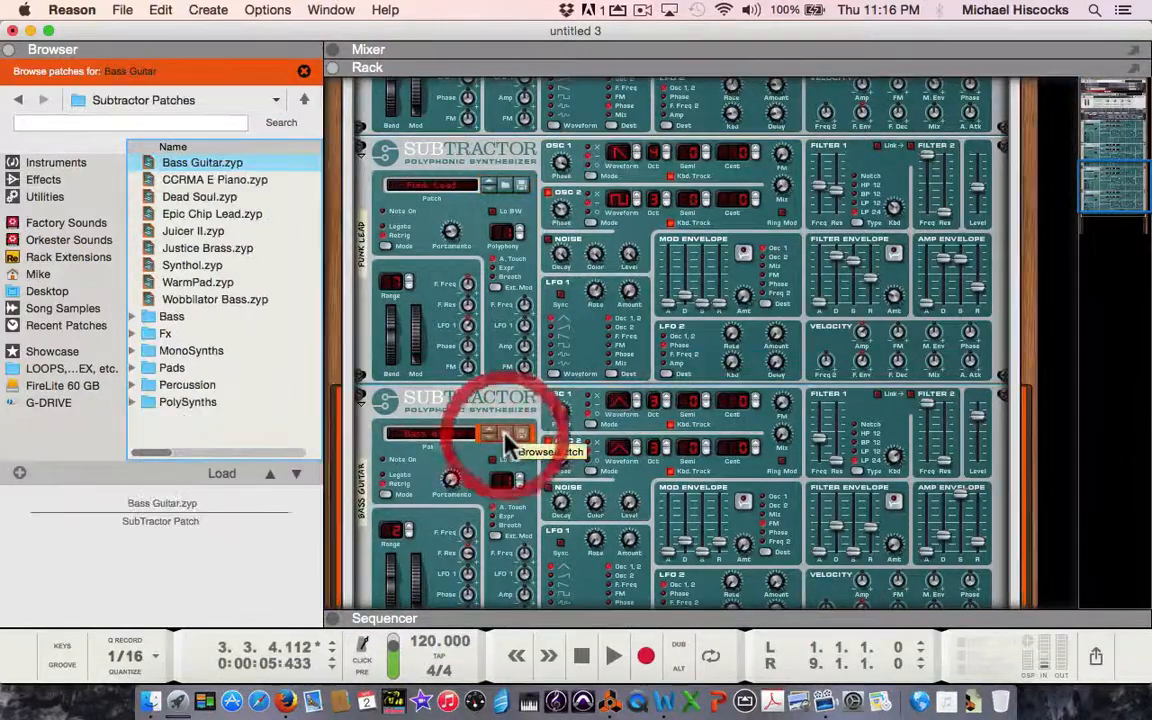
double_click(211, 355)
scroll(210, 365, down, 15)
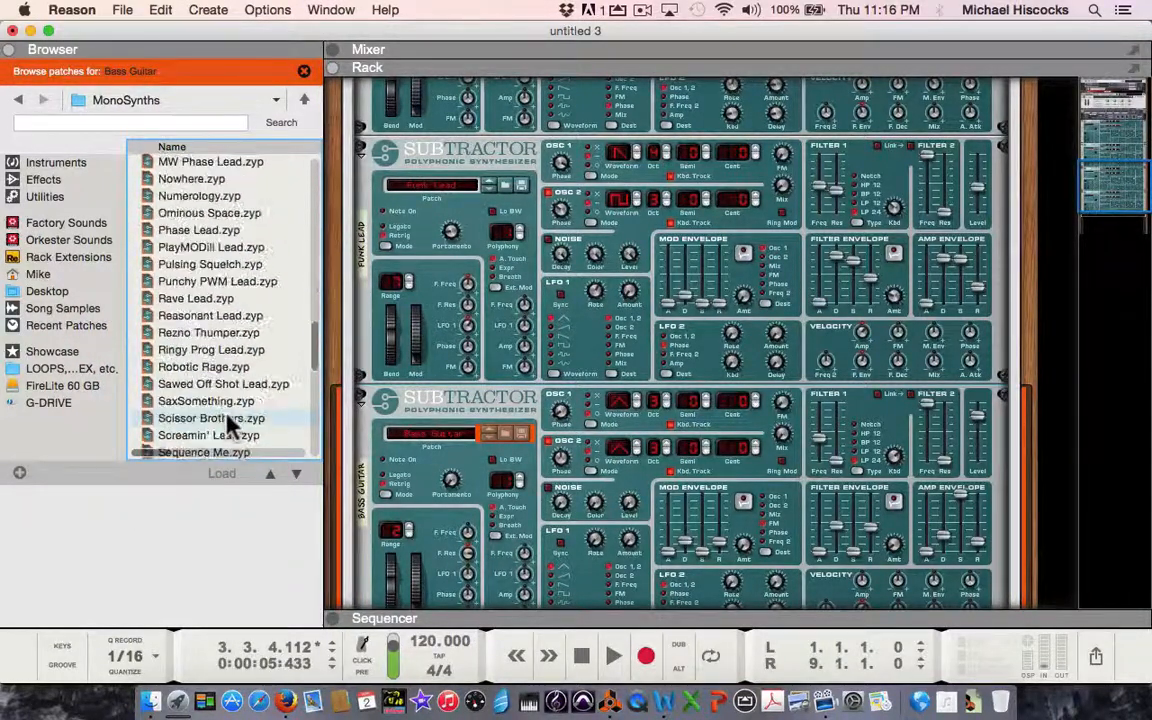
click(214, 283)
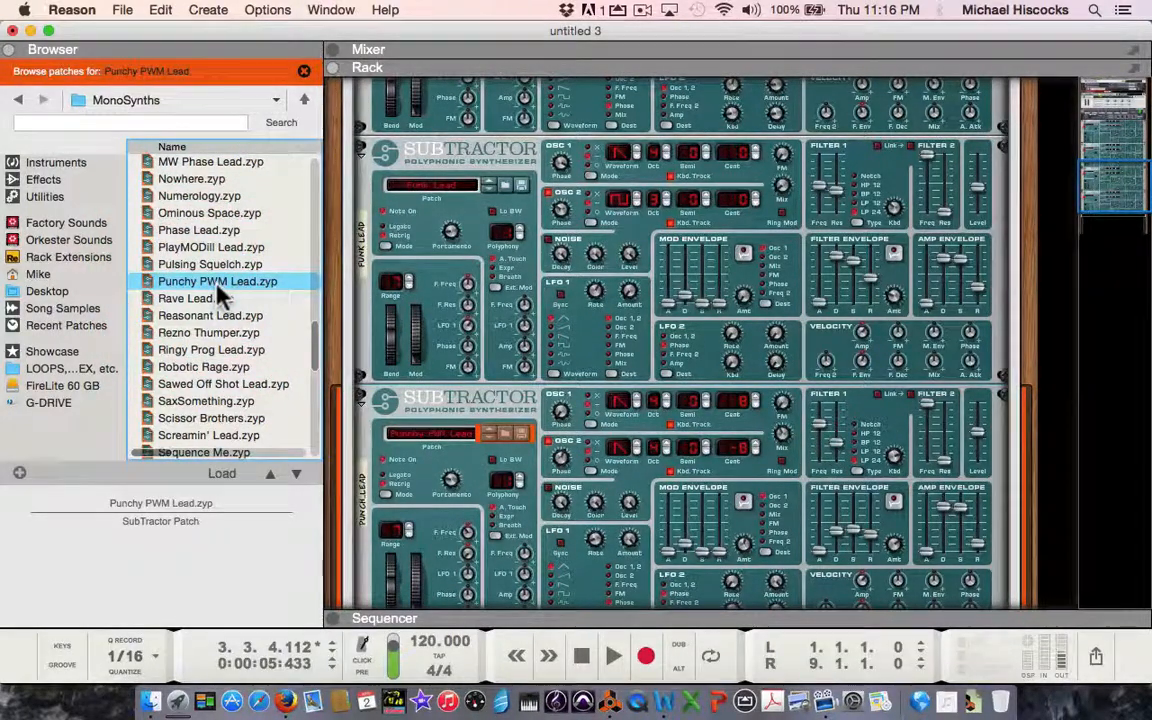
scroll(303, 292, down, 1)
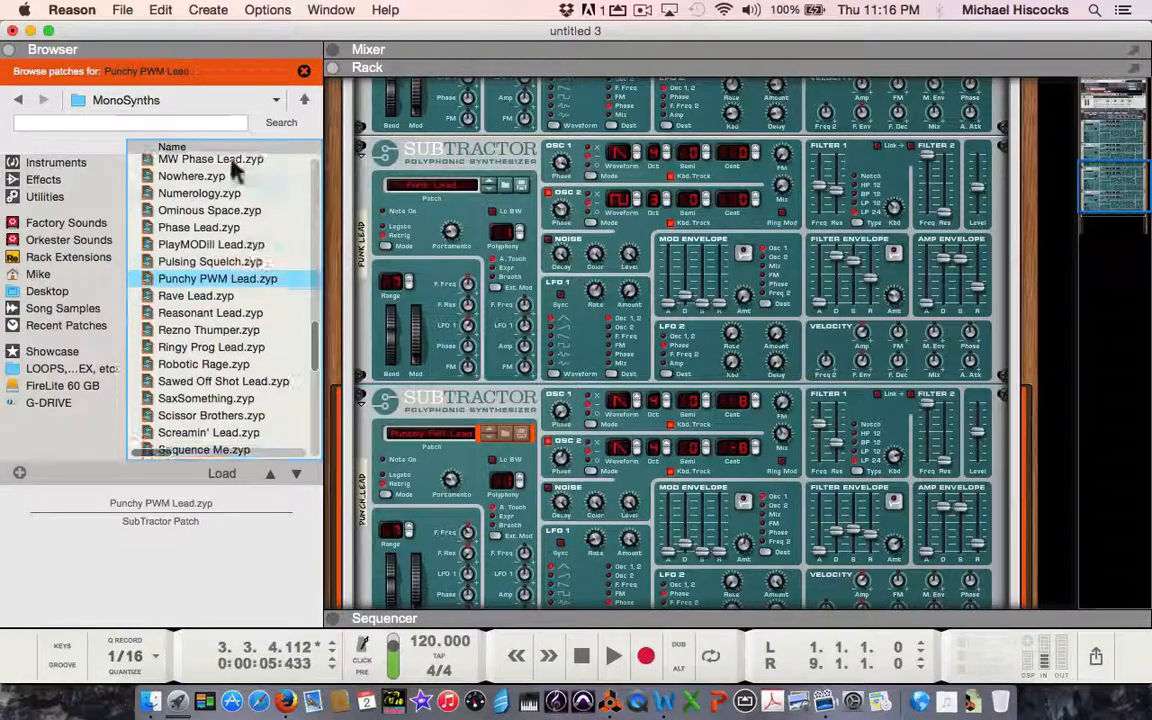
click(304, 74)
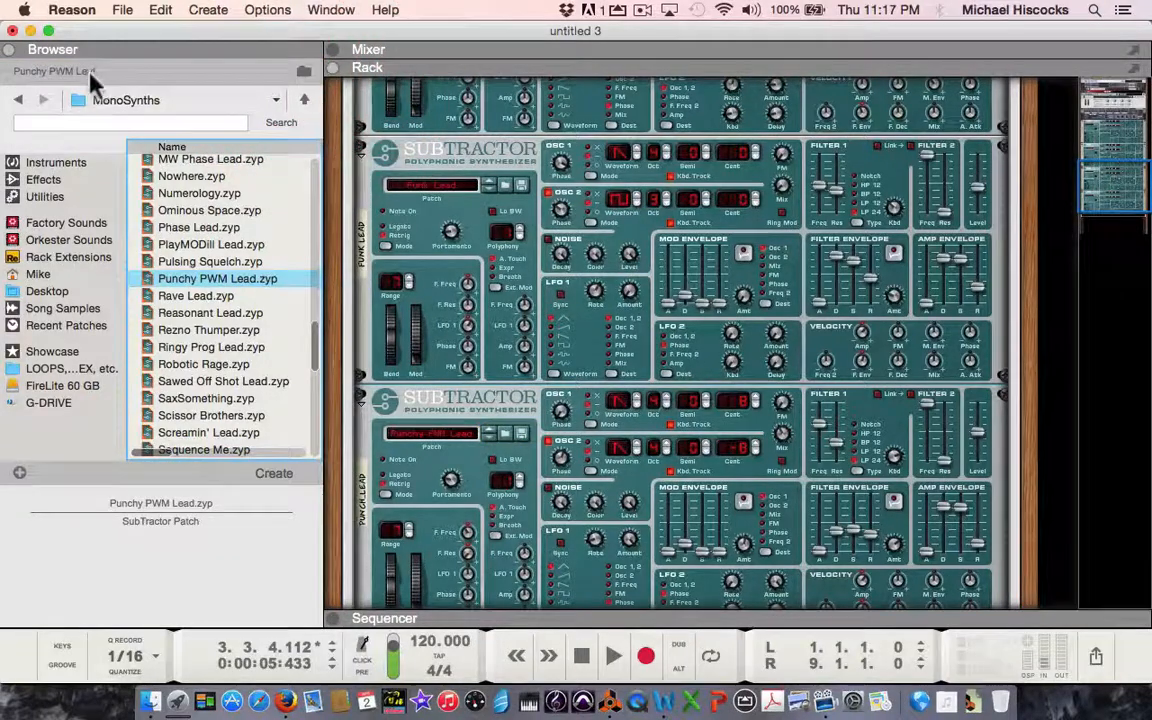
click(11, 50)
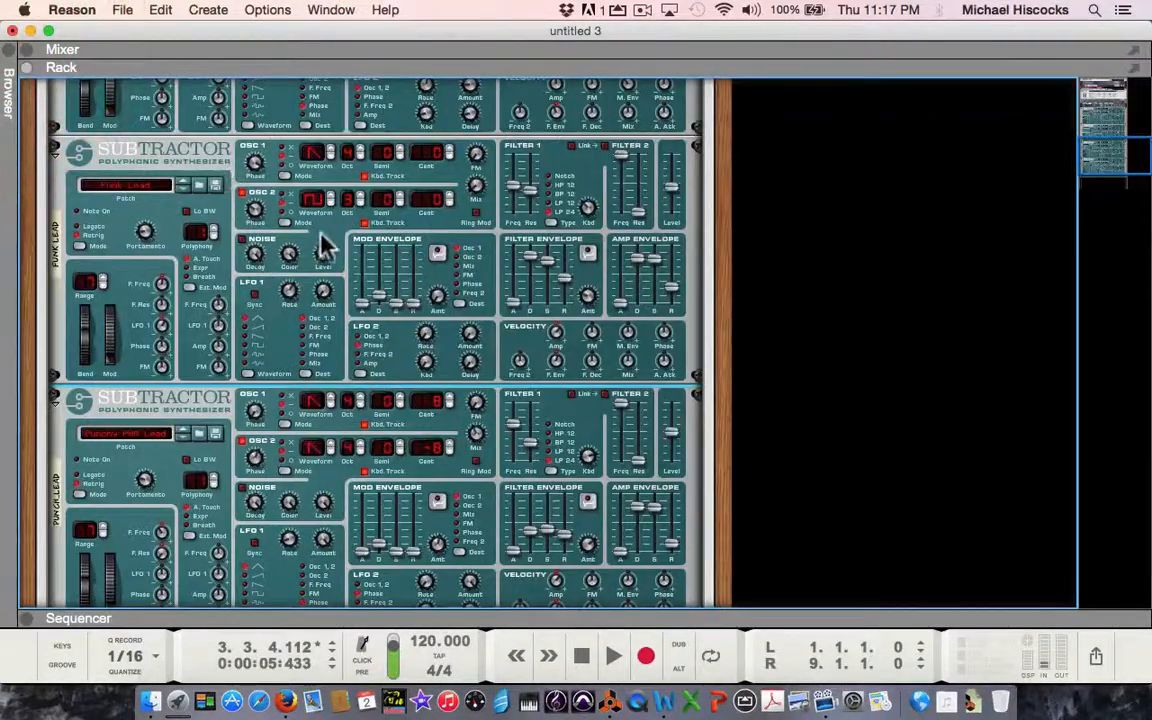
Review the line mixer's channel labels and the patch, key mode and portamento settings of the SubTractors in the Combinator.
scroll(319, 244, up, 5)
scroll(325, 245, up, 4)
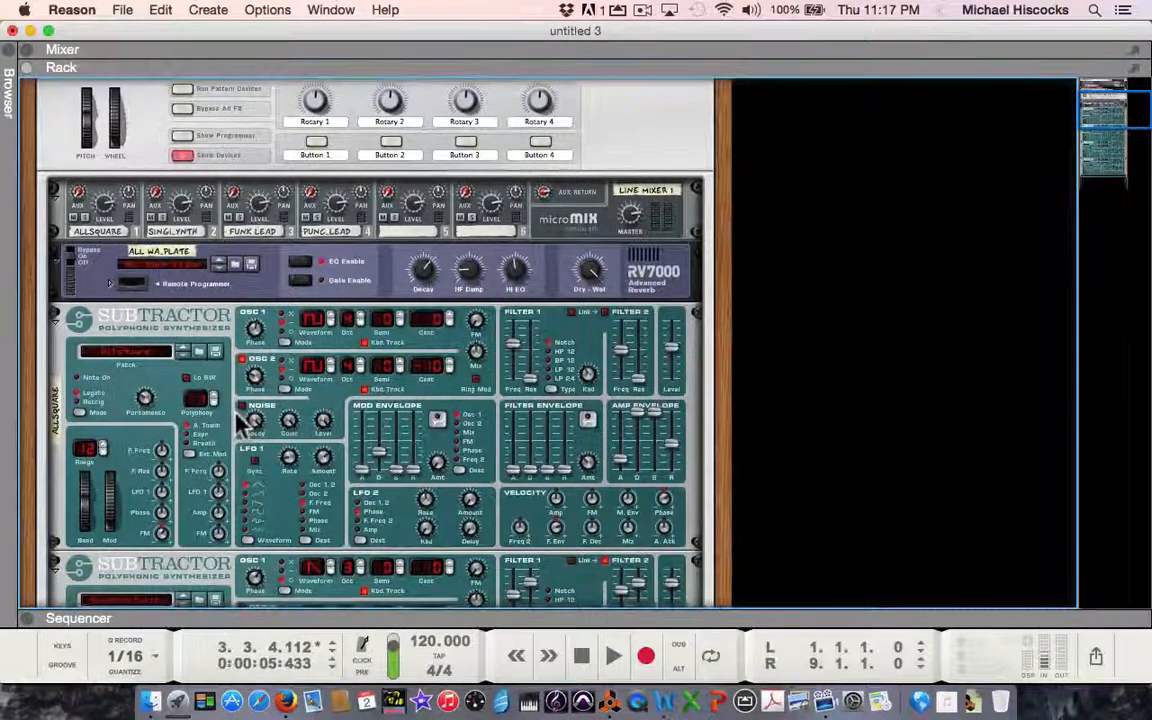
scroll(237, 422, down, 1)
scroll(234, 415, down, 1)
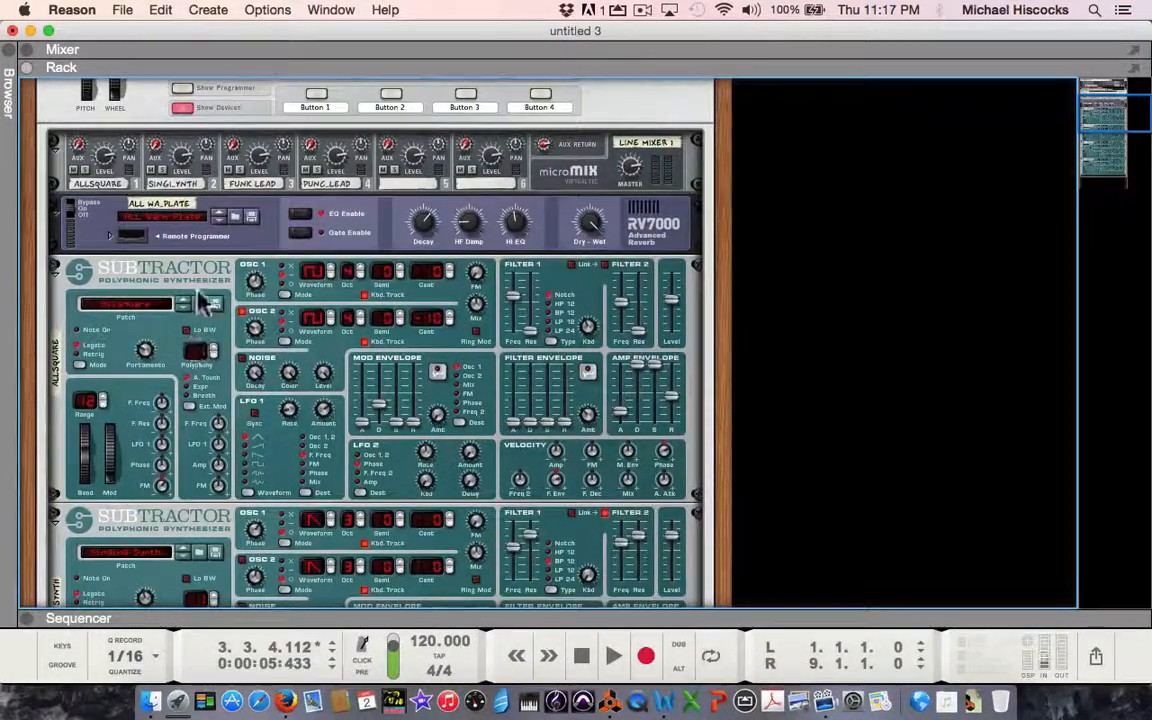
scroll(240, 468, down, 2)
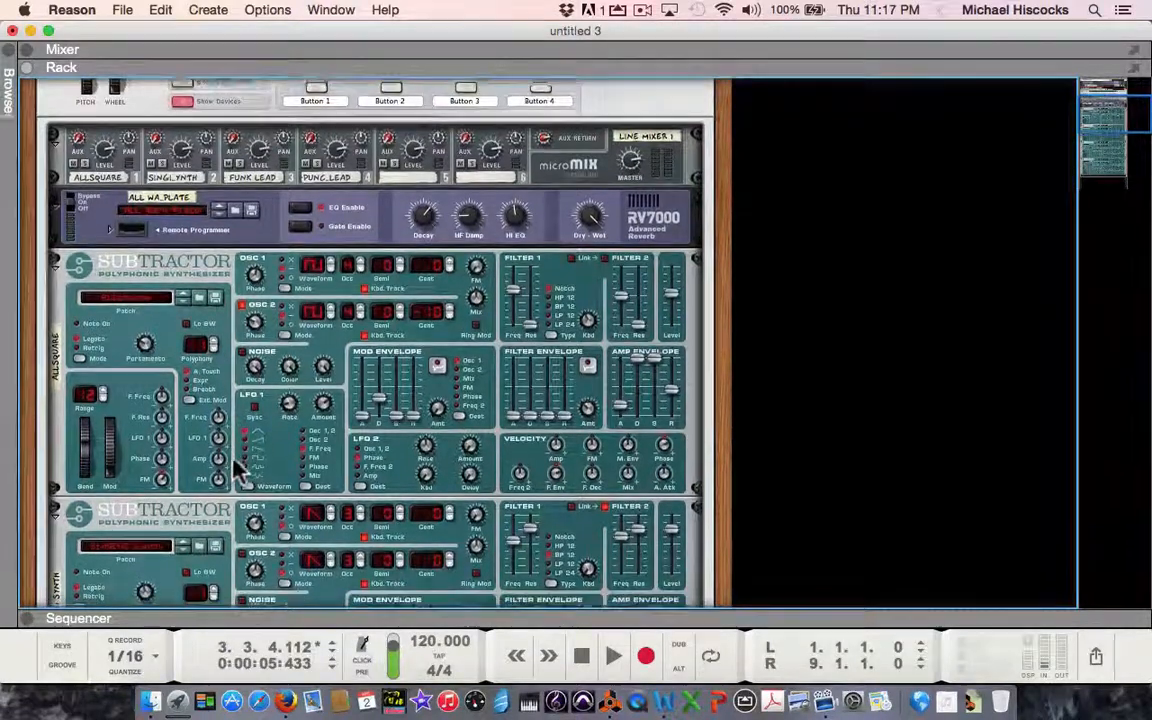
scroll(240, 465, down, 15)
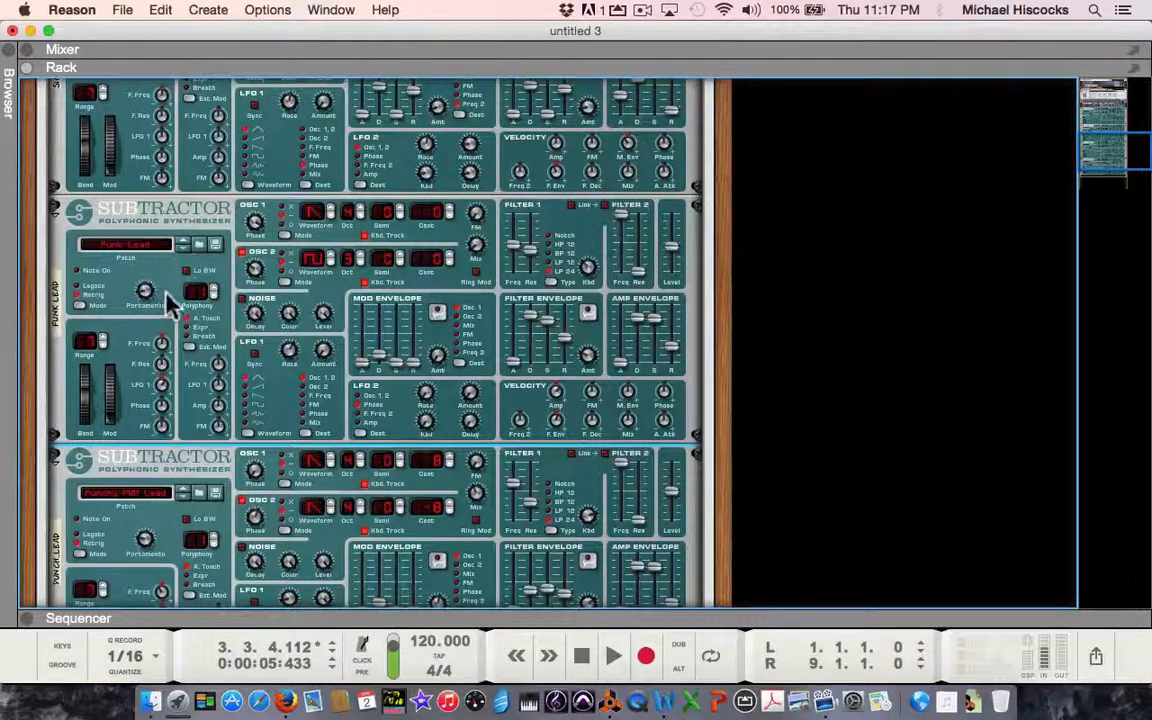
scroll(171, 302, up, 1)
scroll(171, 302, up, 12)
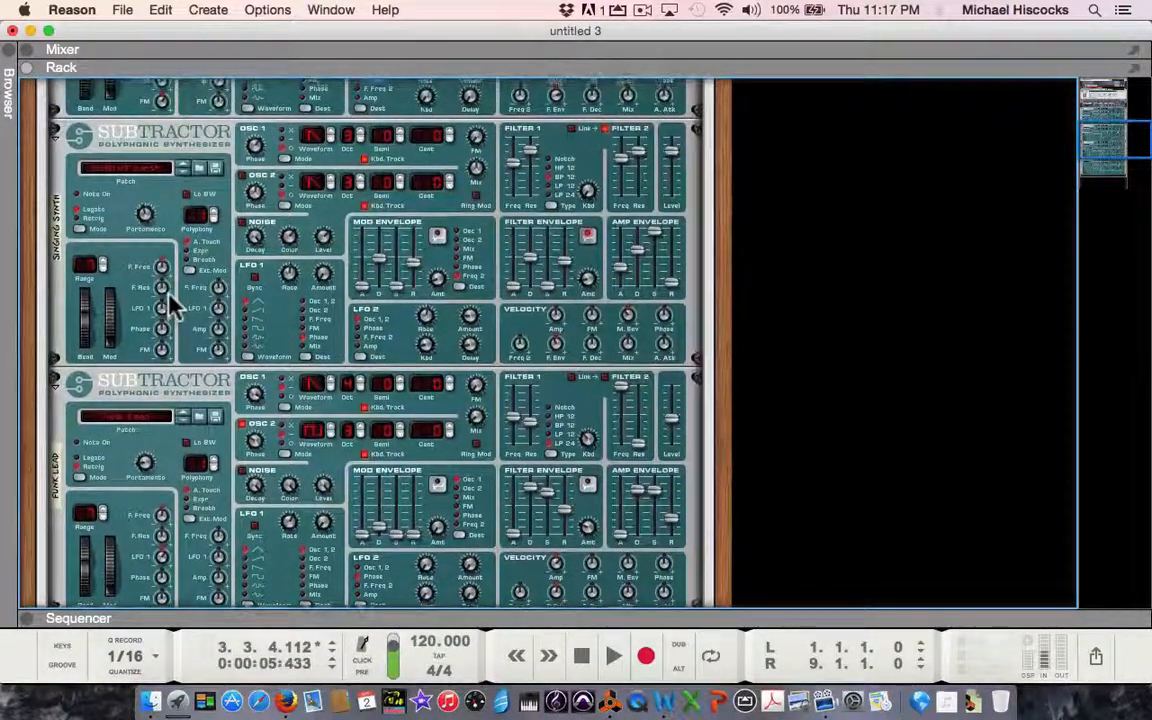
Set the portamento to 57 on the Allsquare SubTractor and to 58 on the Singing Synth SubTractor.
scroll(178, 245, up, 20)
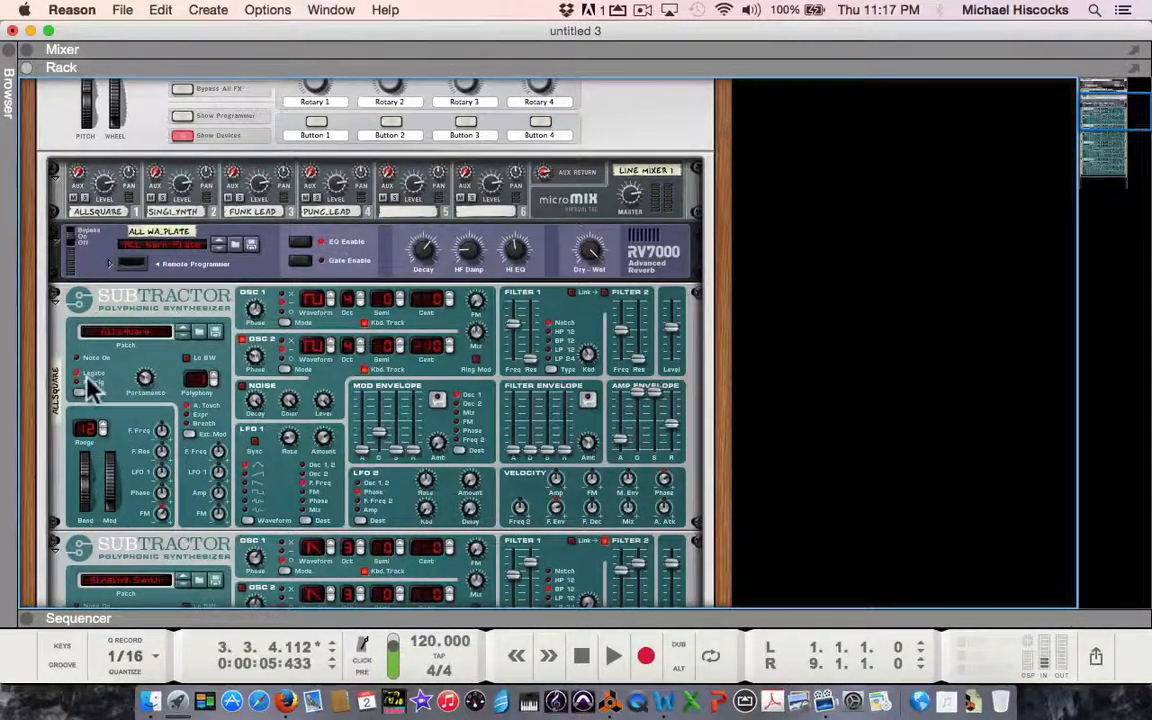
click(142, 381)
drag(142, 386, 146, 381)
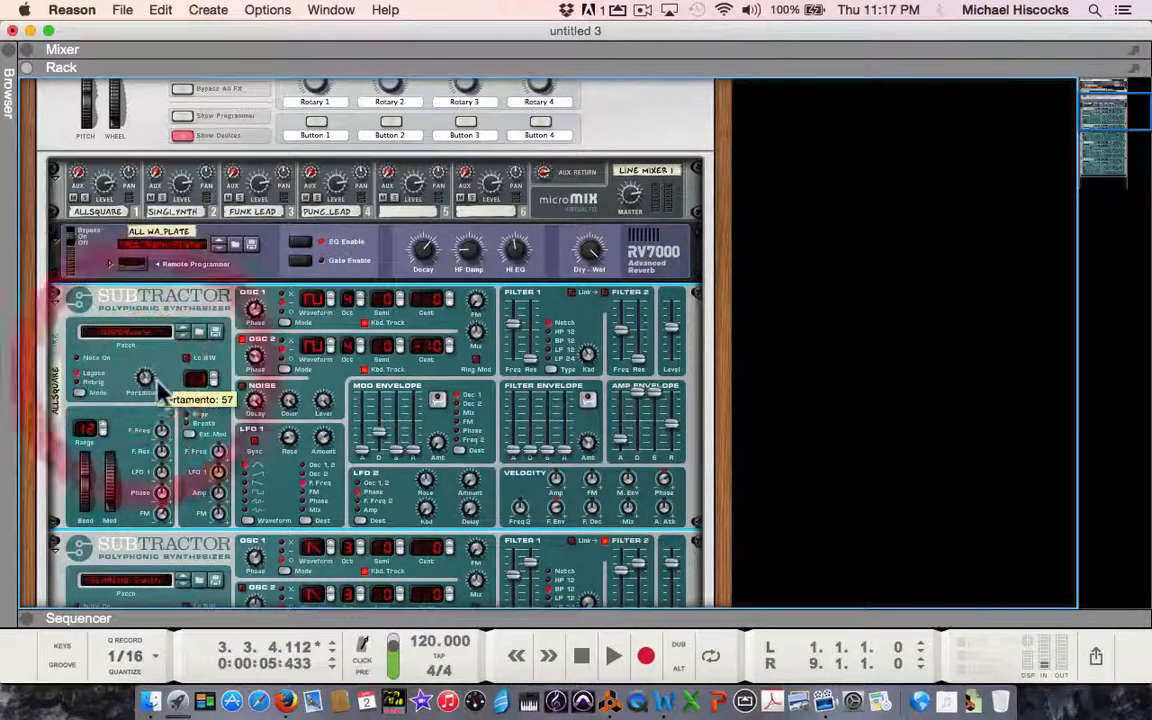
scroll(181, 399, down, 3)
scroll(183, 403, down, 3)
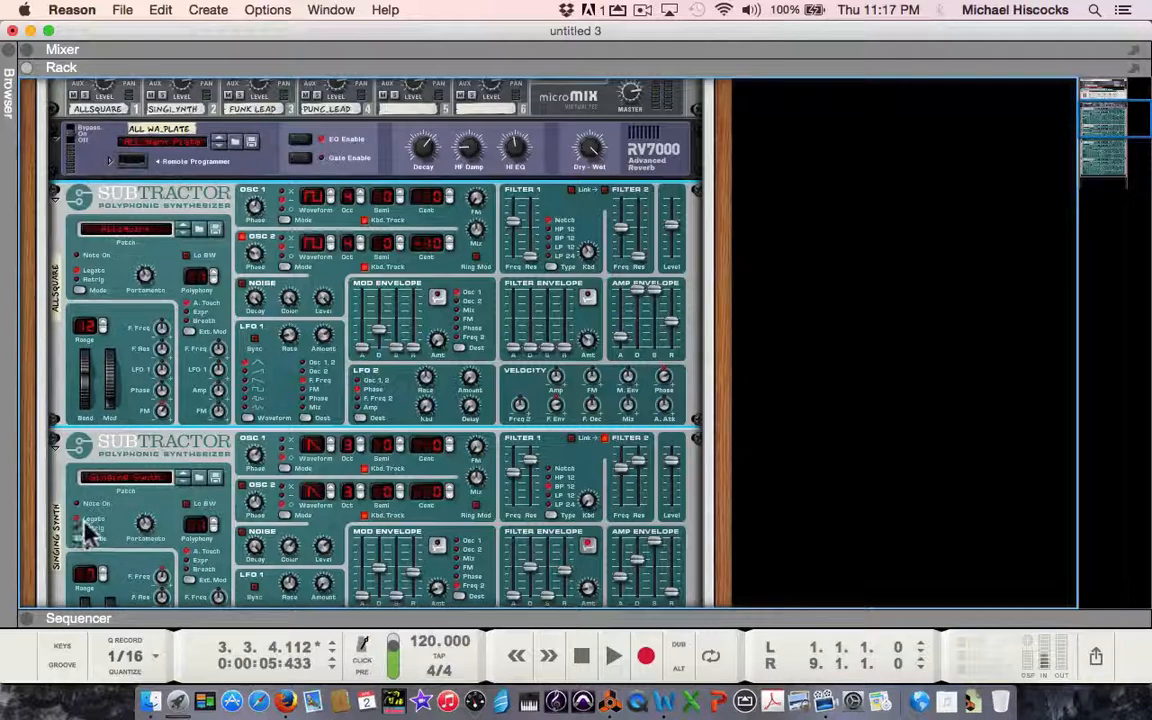
click(146, 527)
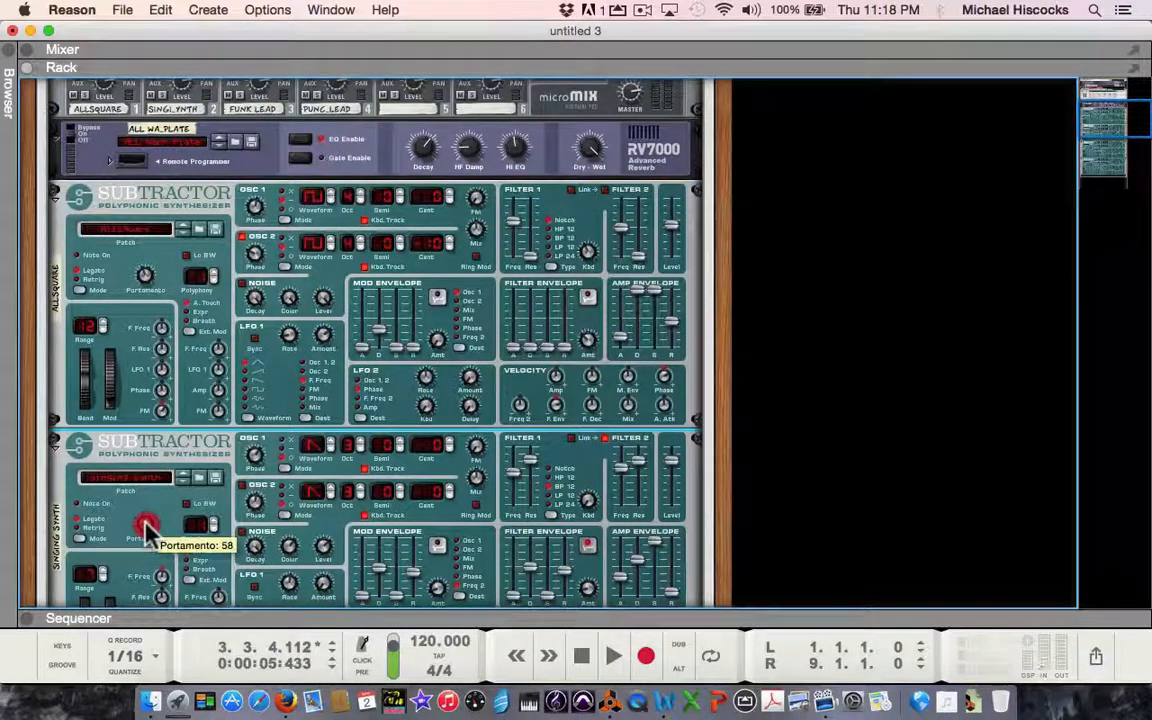
Switch the Funk Lead SubTractor to Legato mode and set its portamento to 56.
scroll(150, 530, down, 5)
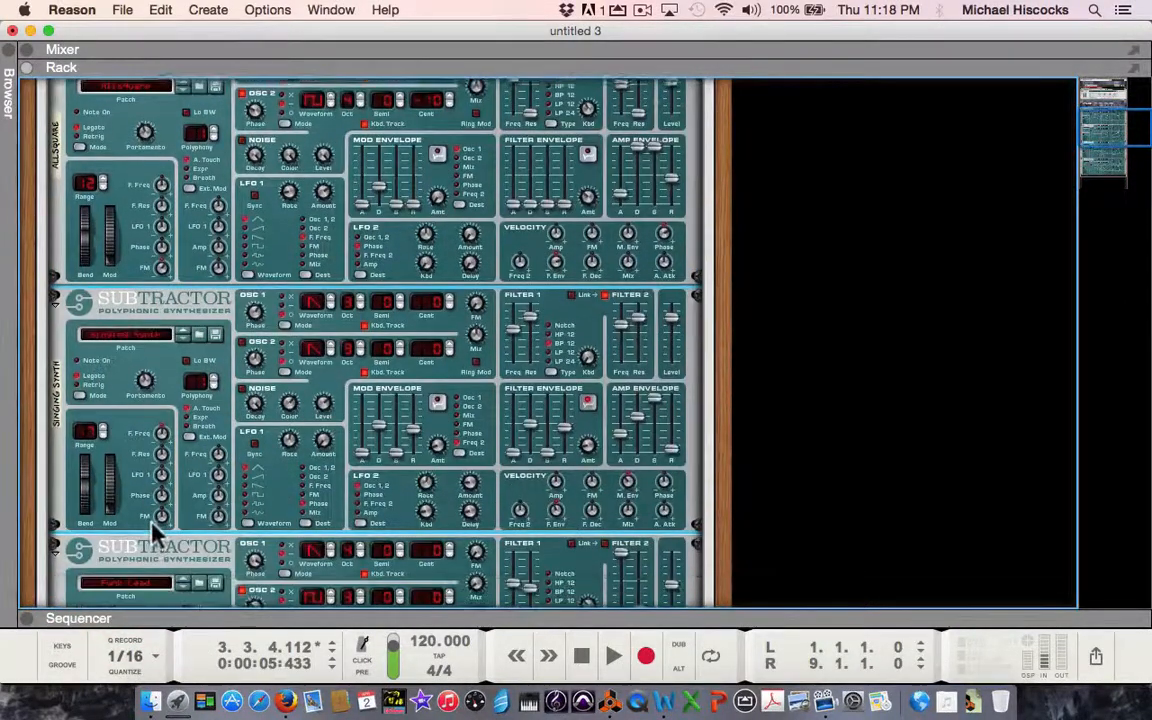
scroll(150, 528, down, 4)
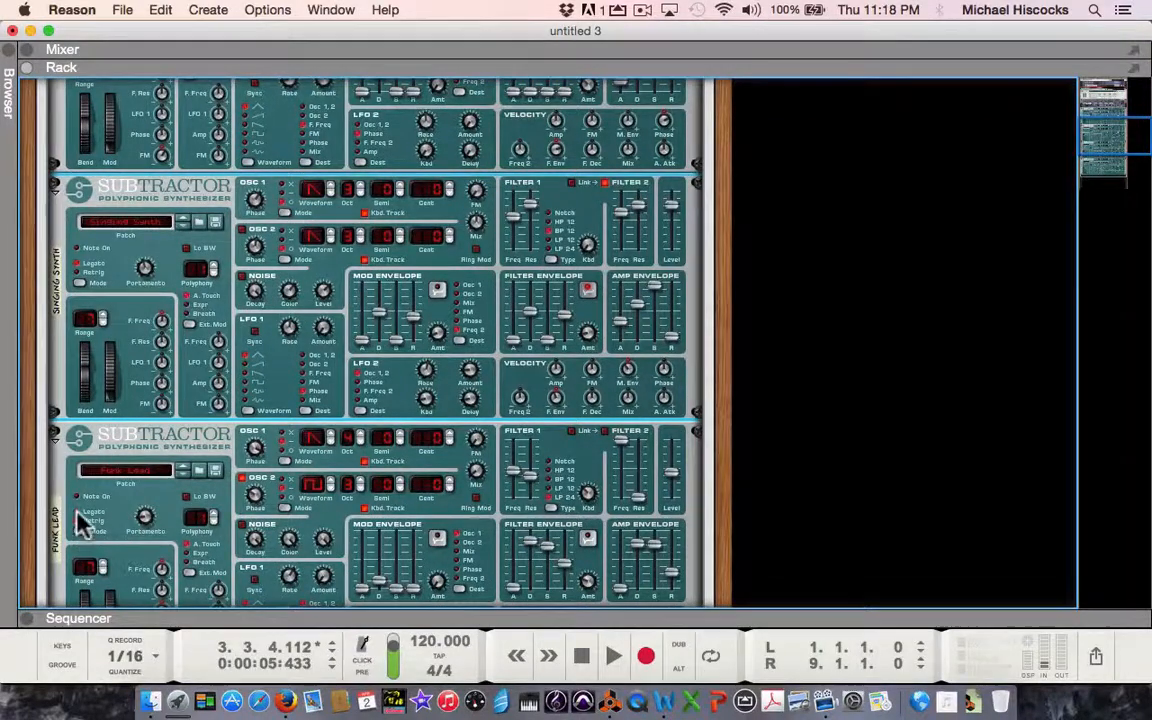
click(143, 520)
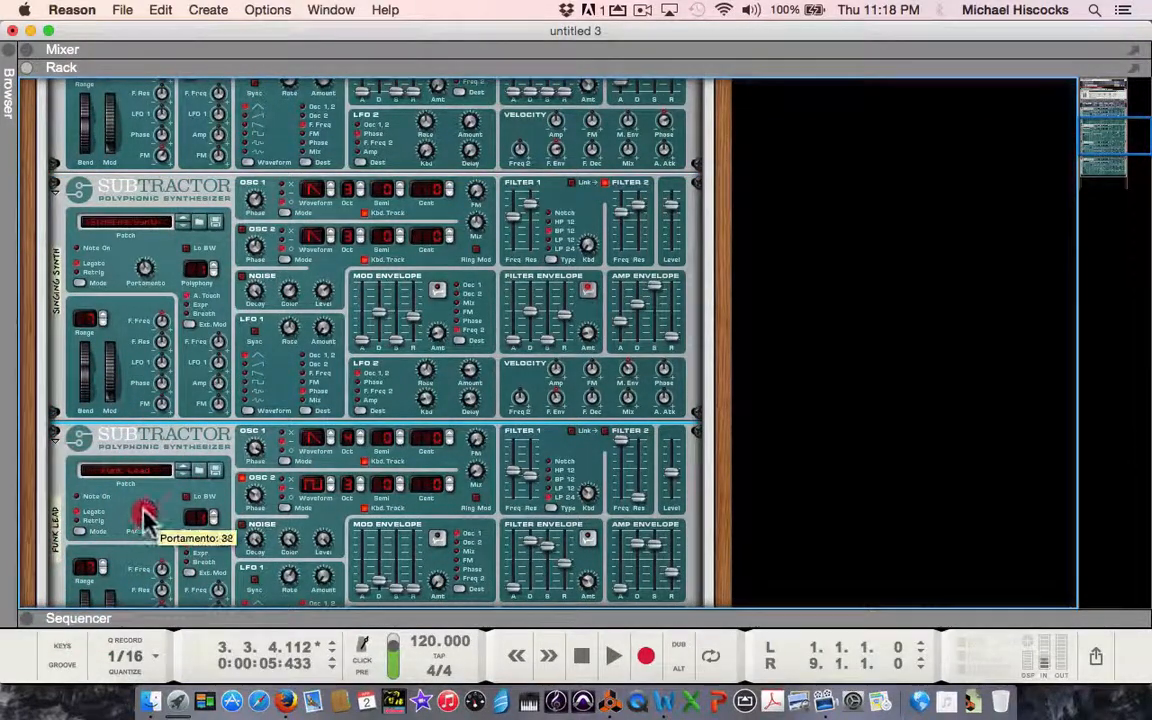
drag(143, 512, 146, 512)
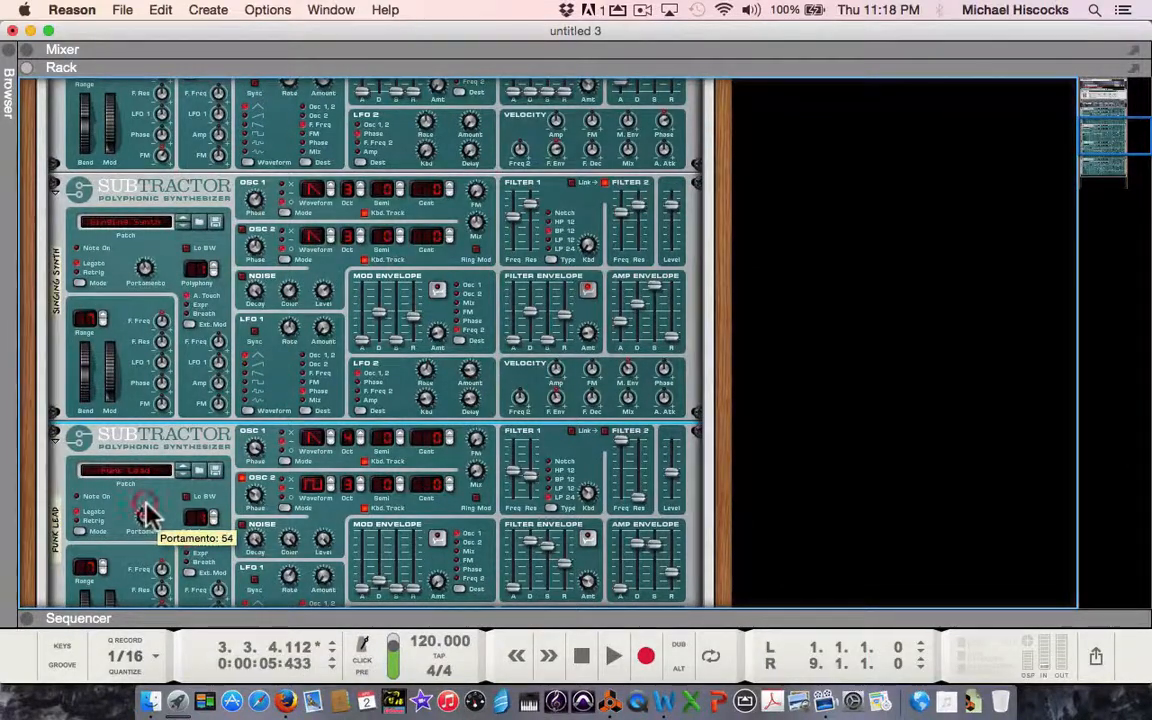
drag(146, 514, 147, 517)
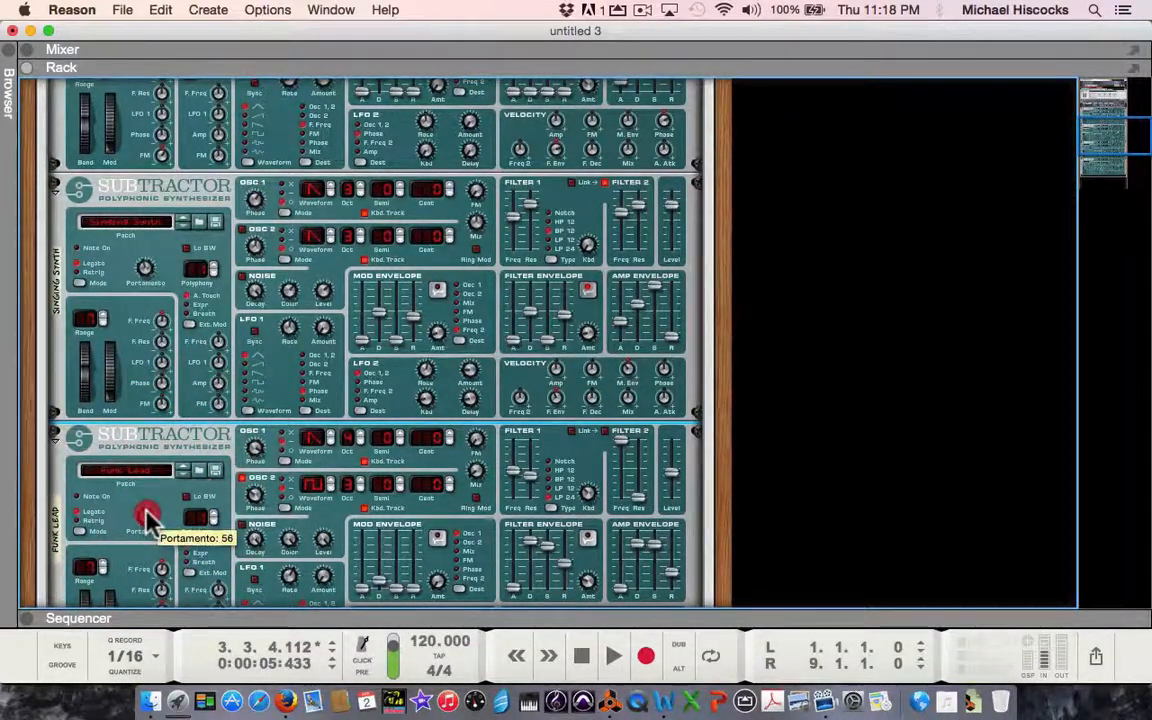
Switch the Punchy PWM Lead SubTractor to Legato mode and raise its portamento.
scroll(150, 520, down, 5)
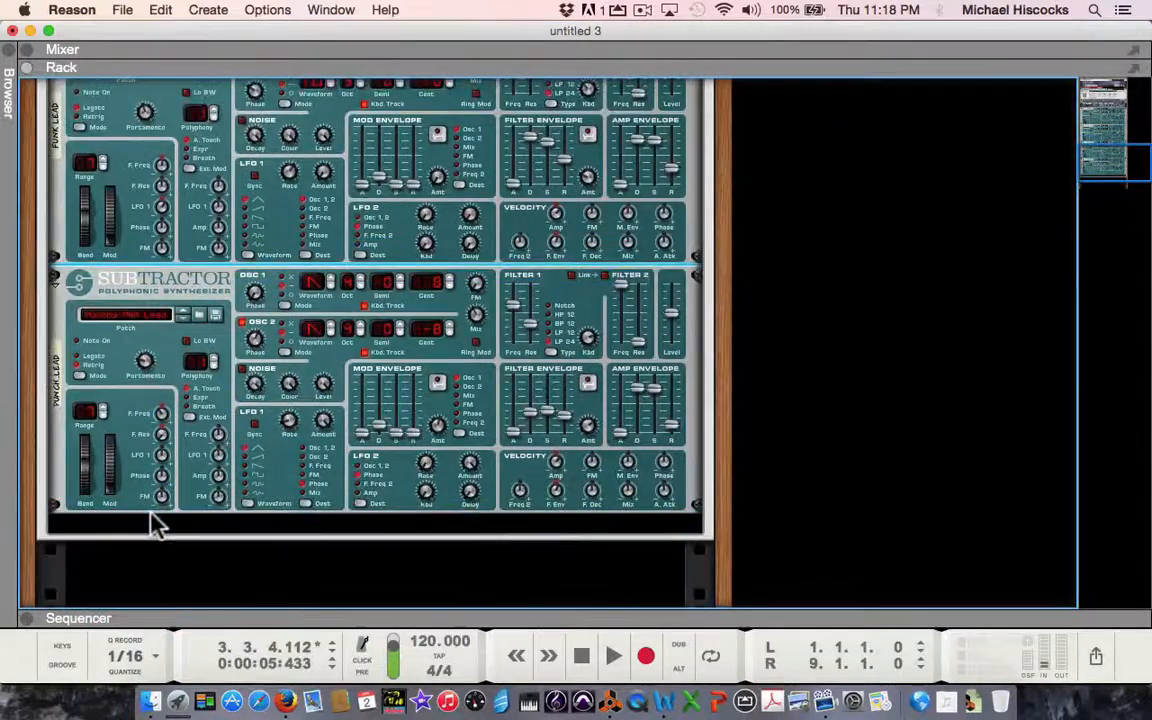
click(79, 375)
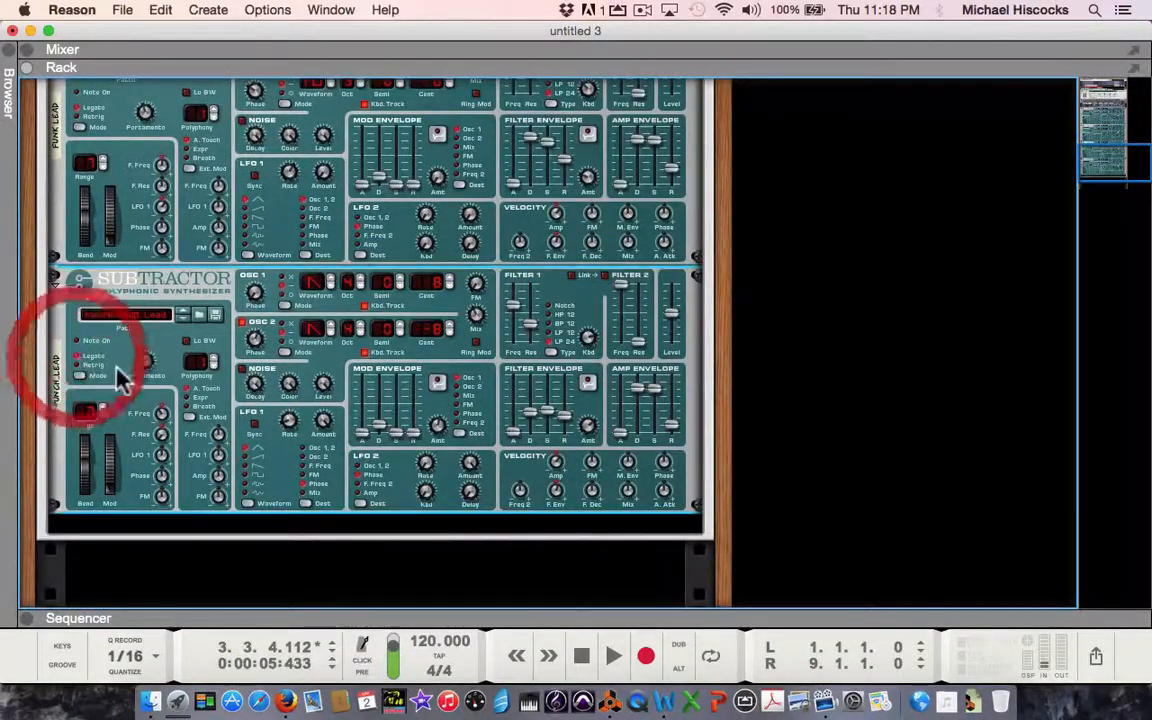
drag(143, 363, 141, 350)
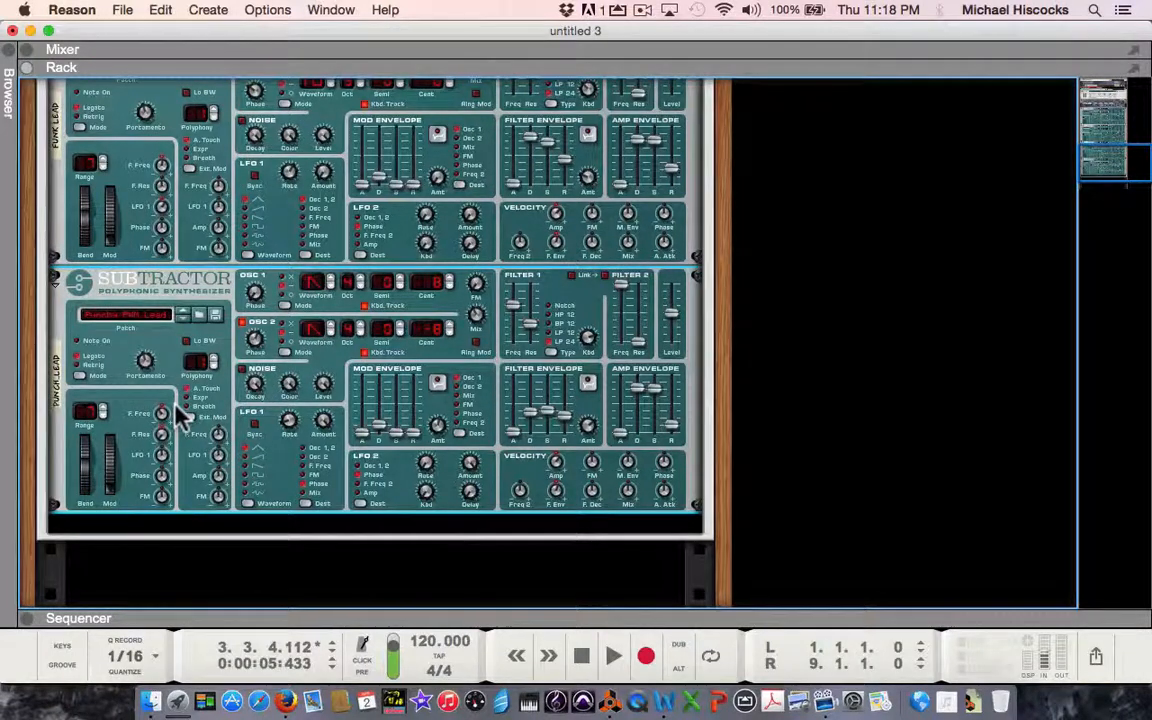
mouse_move(160, 412)
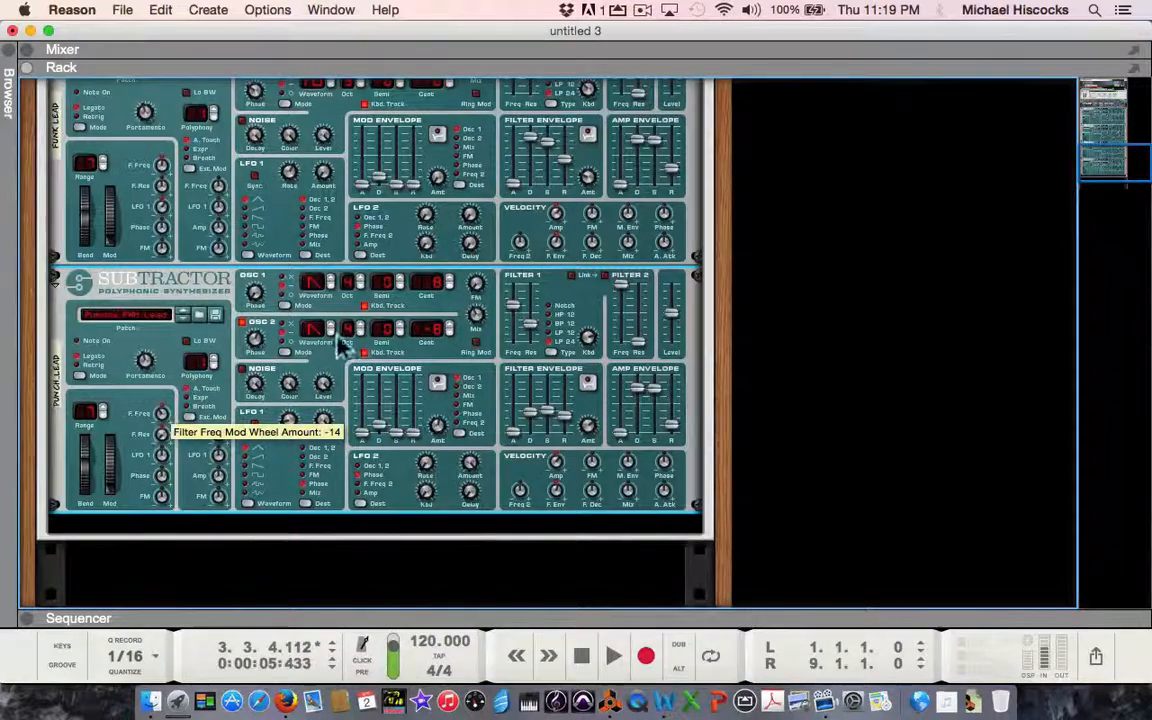
Pan line mixer channels 1 and 2 to the left, with channel 2 at -18, and channels 3 and 4 to the right.
scroll(330, 358, up, 3)
scroll(330, 358, up, 10)
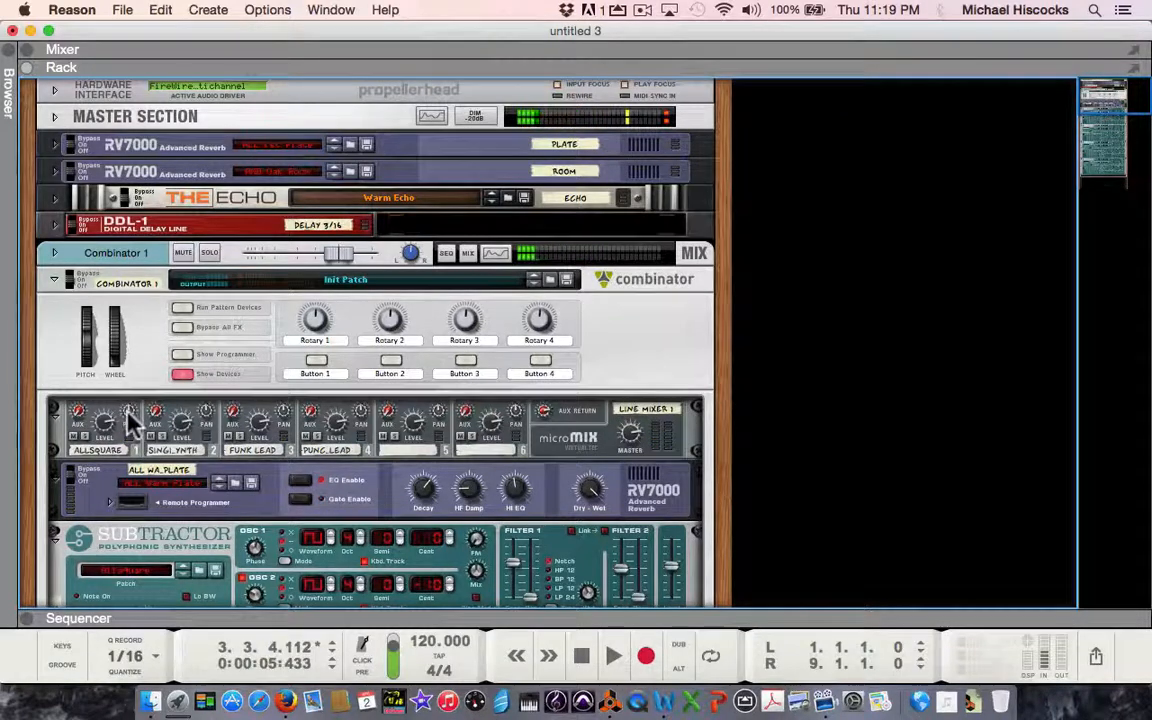
mouse_move(129, 420)
mouse_down()
mouse_move(130, 435)
mouse_move(130, 421)
mouse_up()
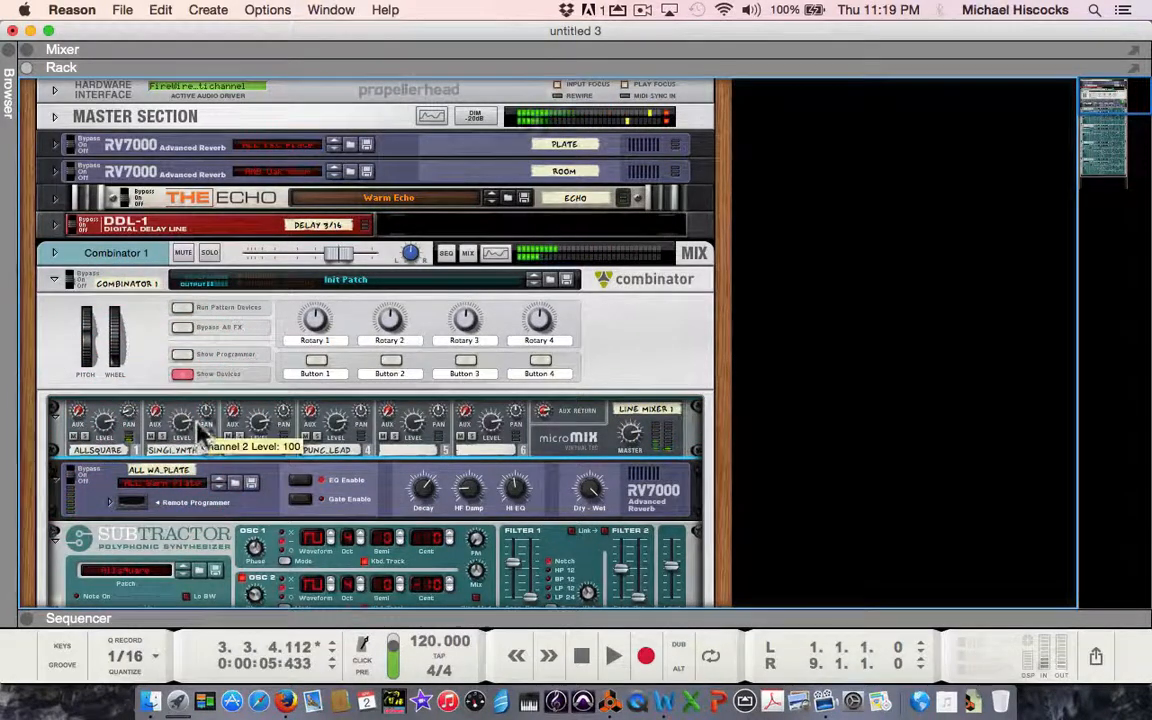
drag(213, 411, 208, 420)
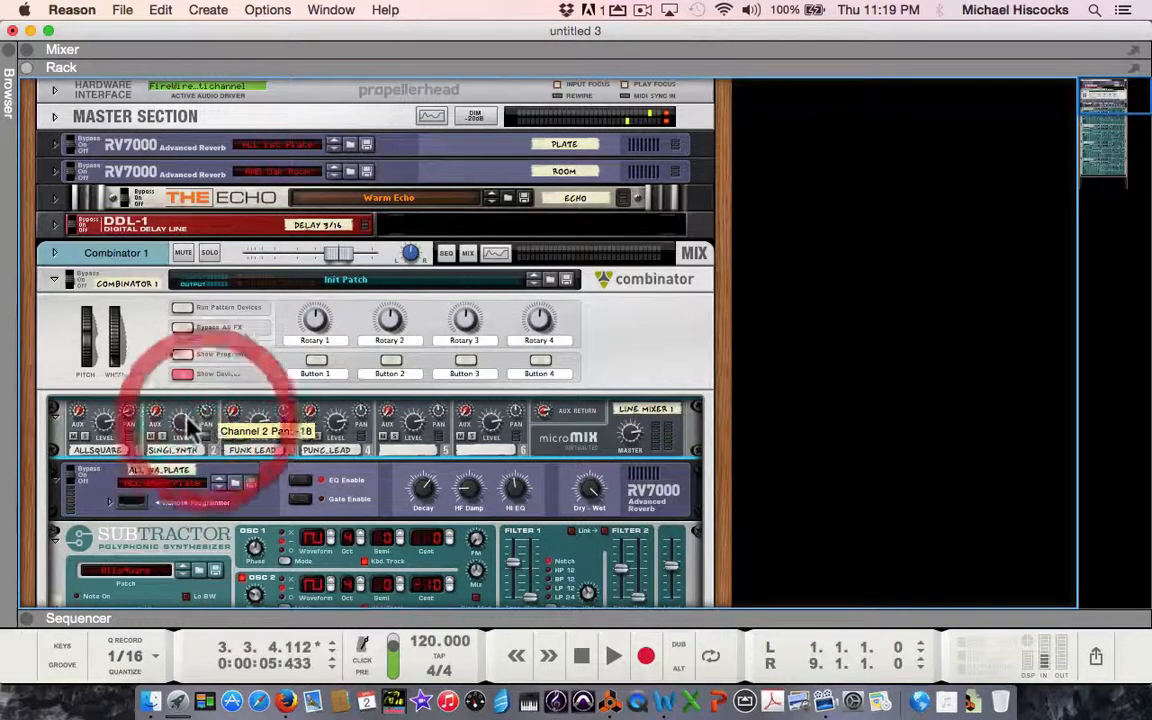
drag(282, 417, 288, 409)
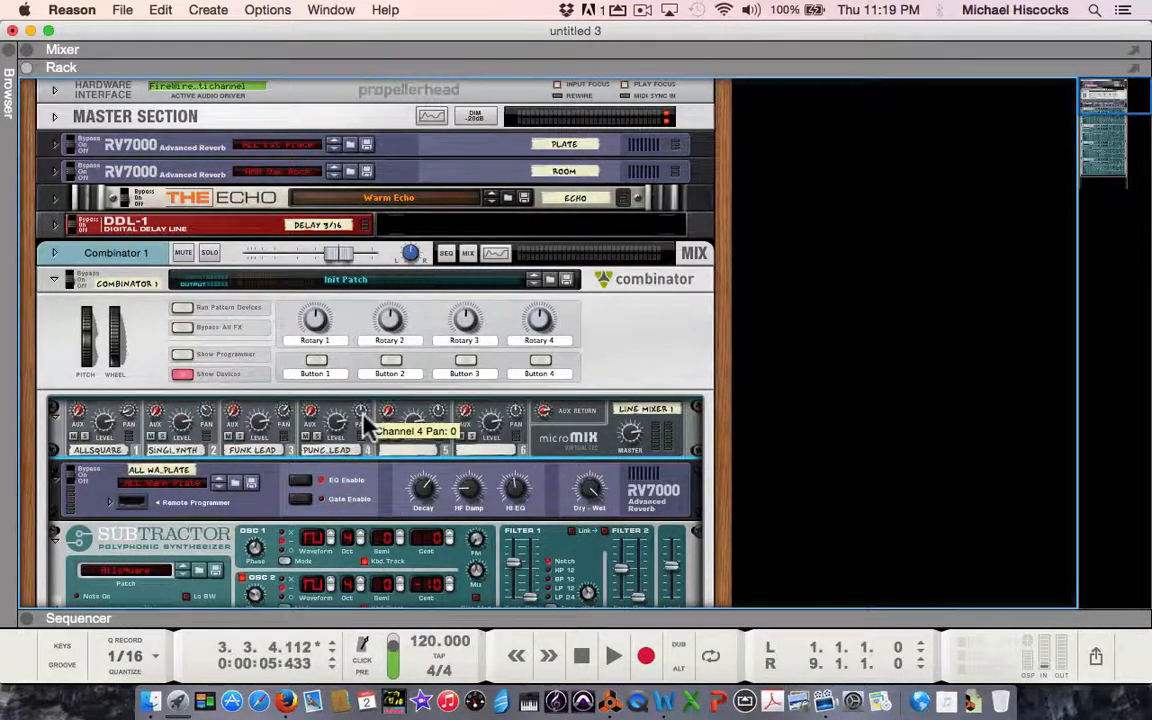
drag(365, 425, 365, 406)
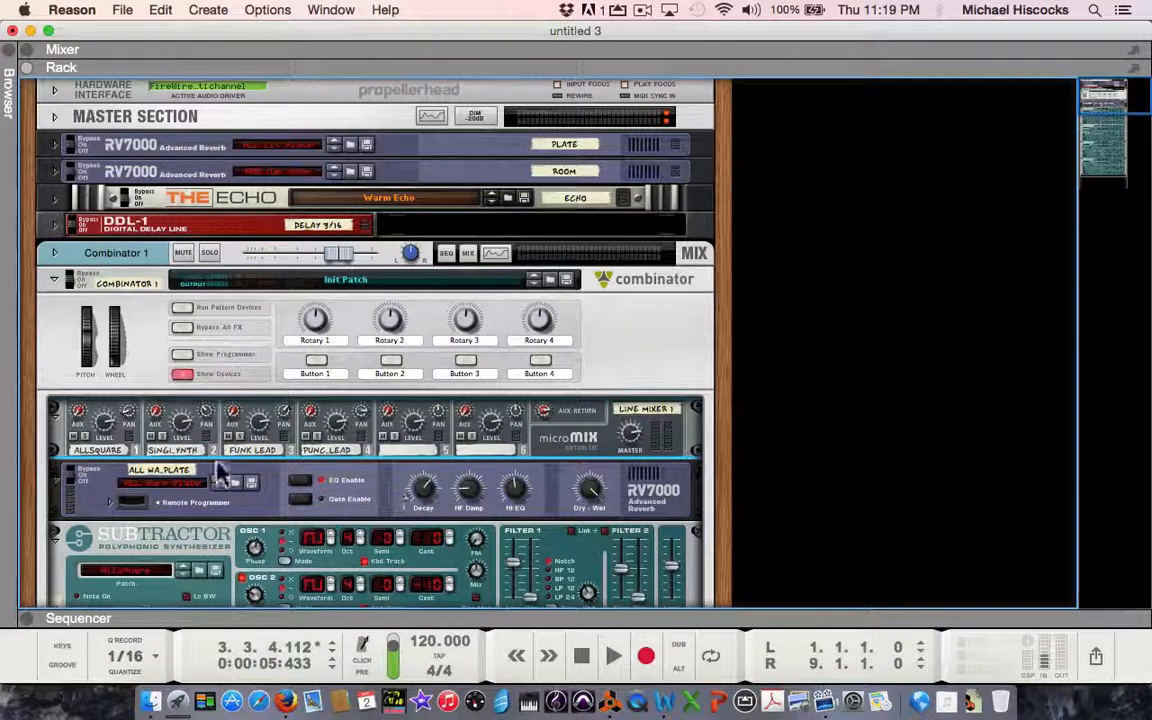
Audition the Singing Synth channel alone by soloing it on the line mixer, and turn its solo back off.
click(163, 437)
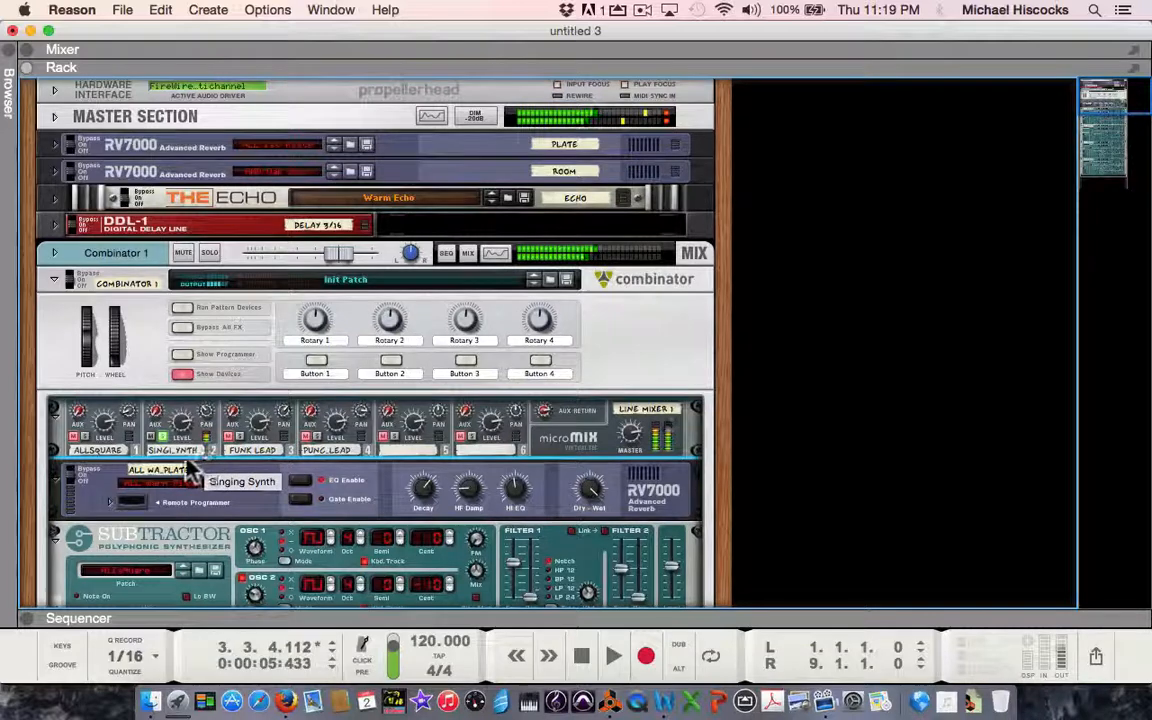
click(164, 438)
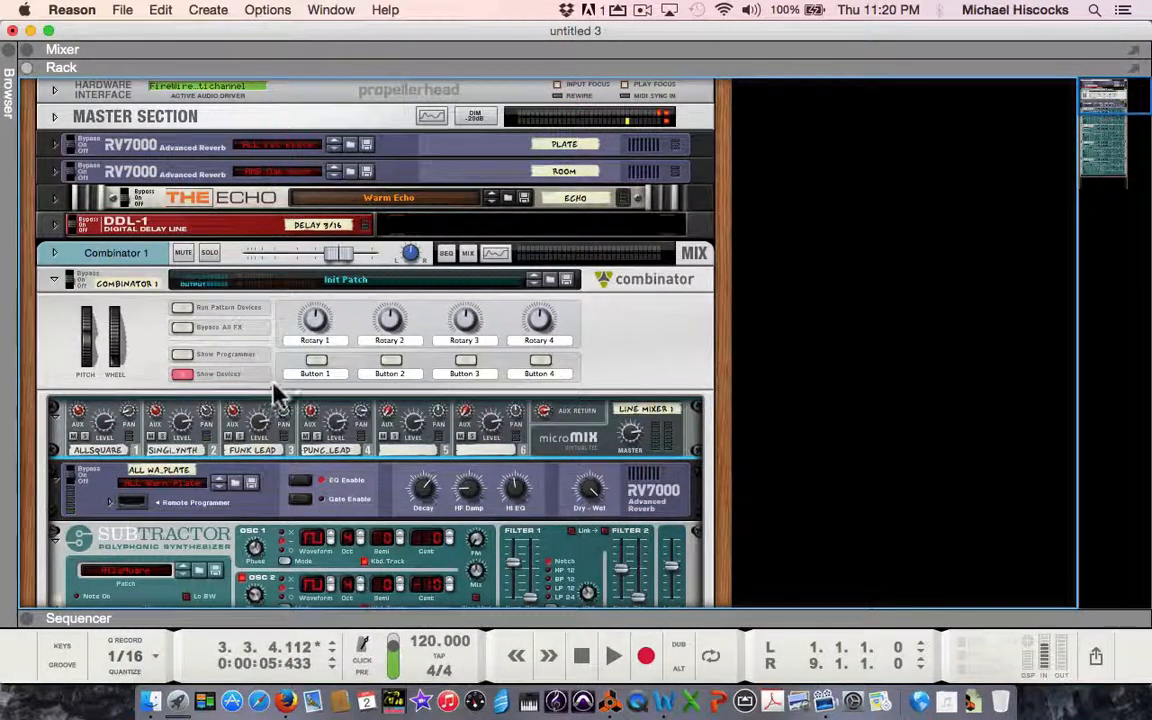
Rename the Combinator device as MikesBigLead.
click(356, 281)
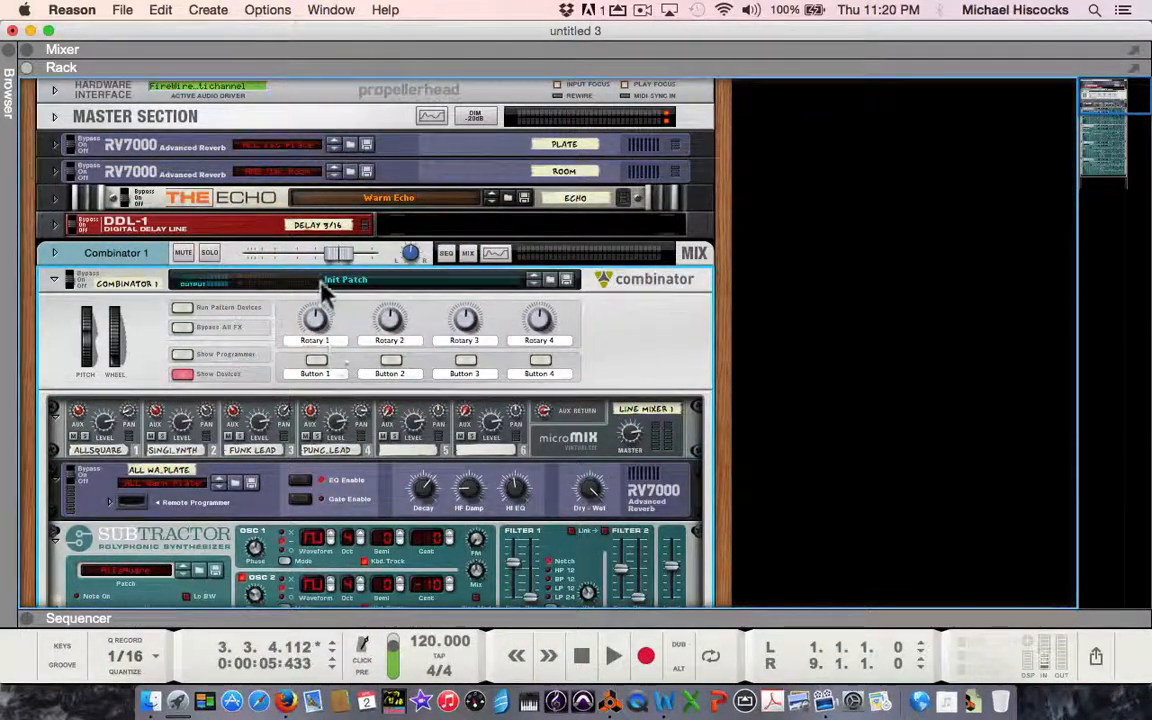
click(133, 283)
click(133, 282)
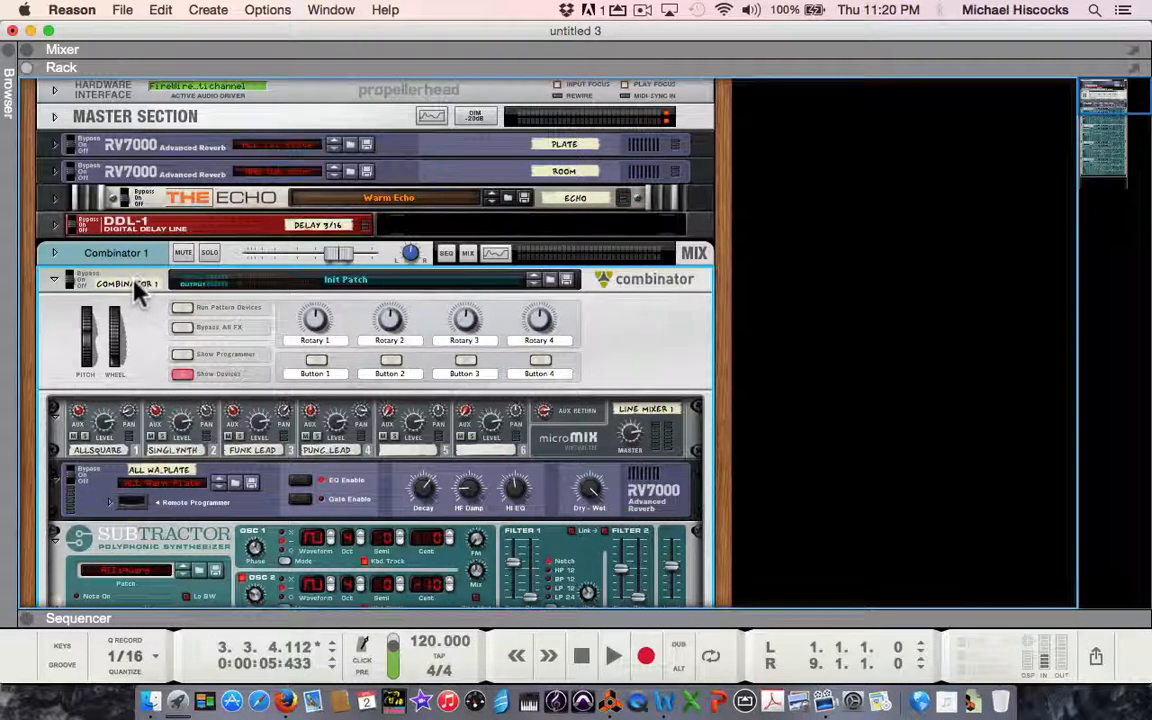
double_click(133, 283)
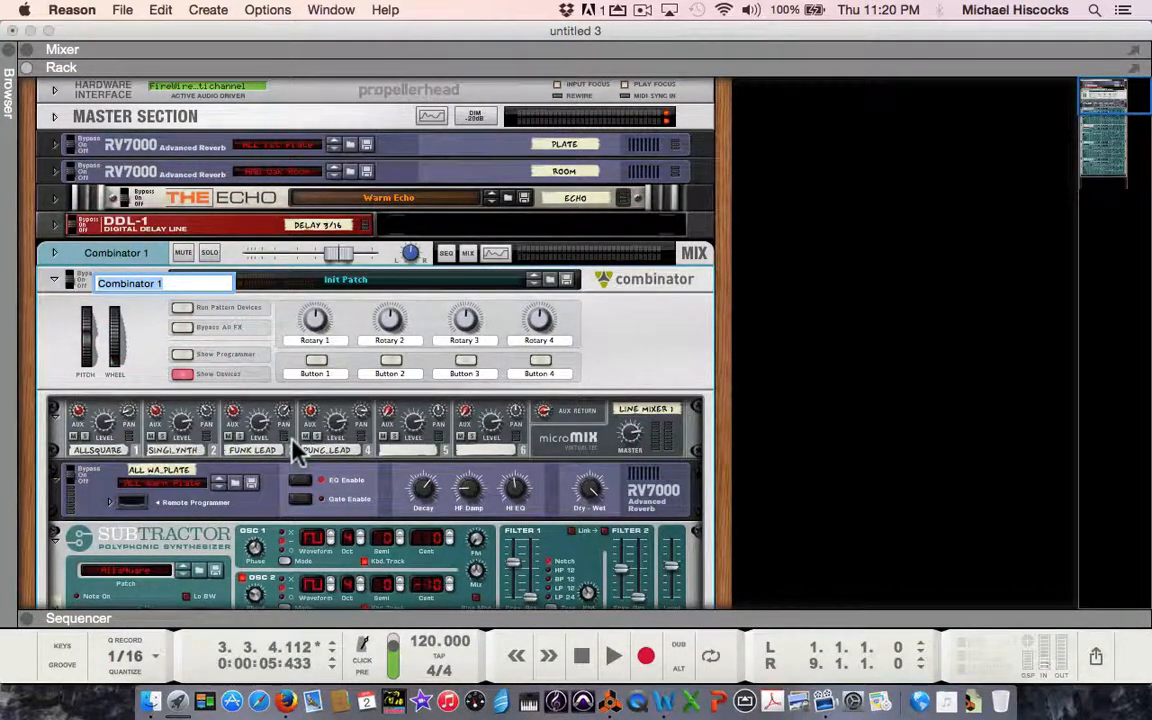
text(Mike'sB)
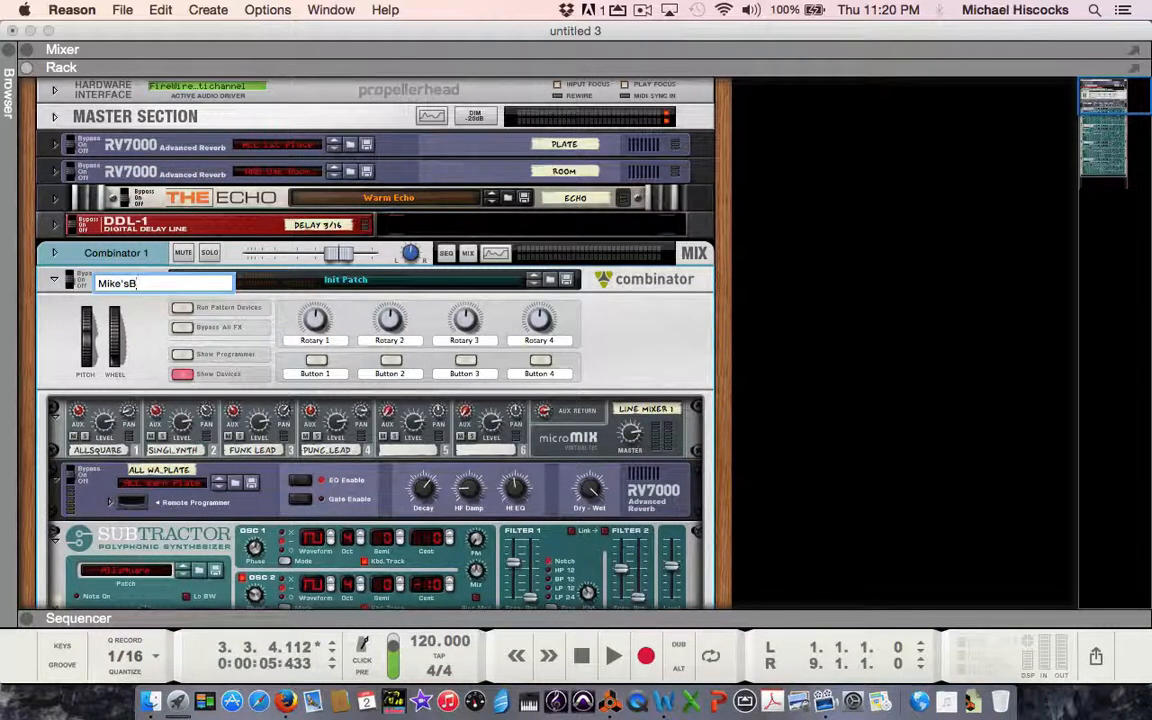
key(BackSpace)
key(BackSpace)
key(BackSpace)
text(sBigLead)
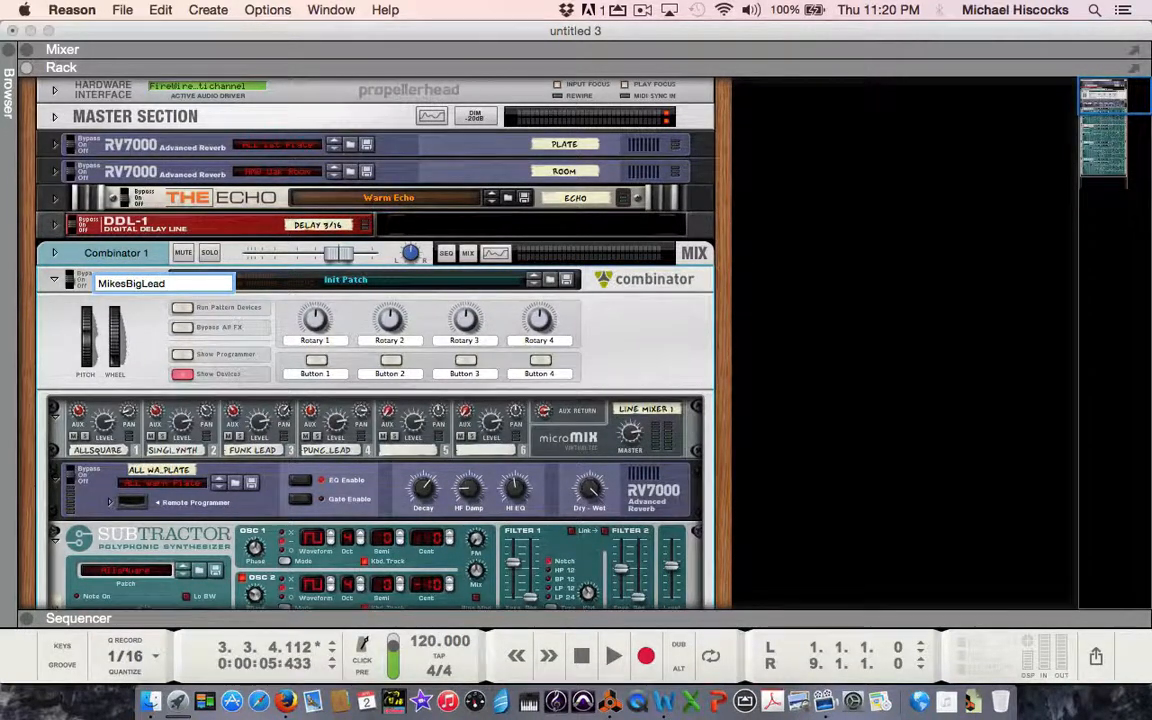
key(Return)
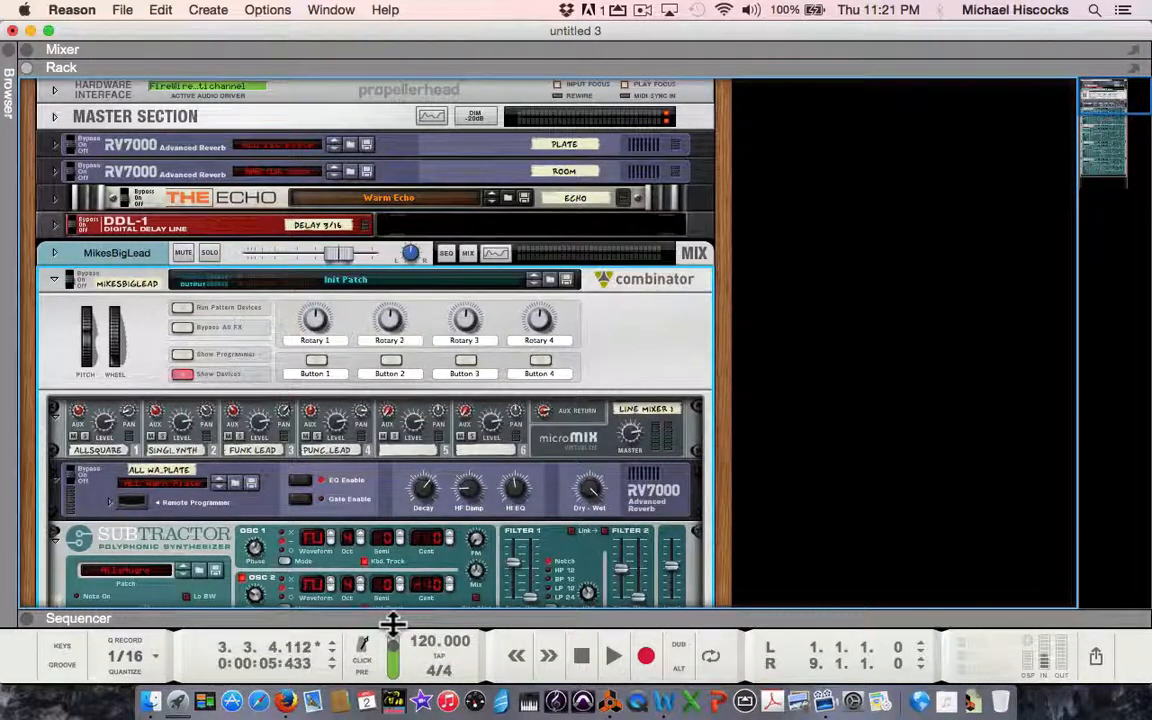
Reveal the sequencer to check the Combinator's track, and collapse it again to restore the full rack.
drag(390, 617, 571, 263)
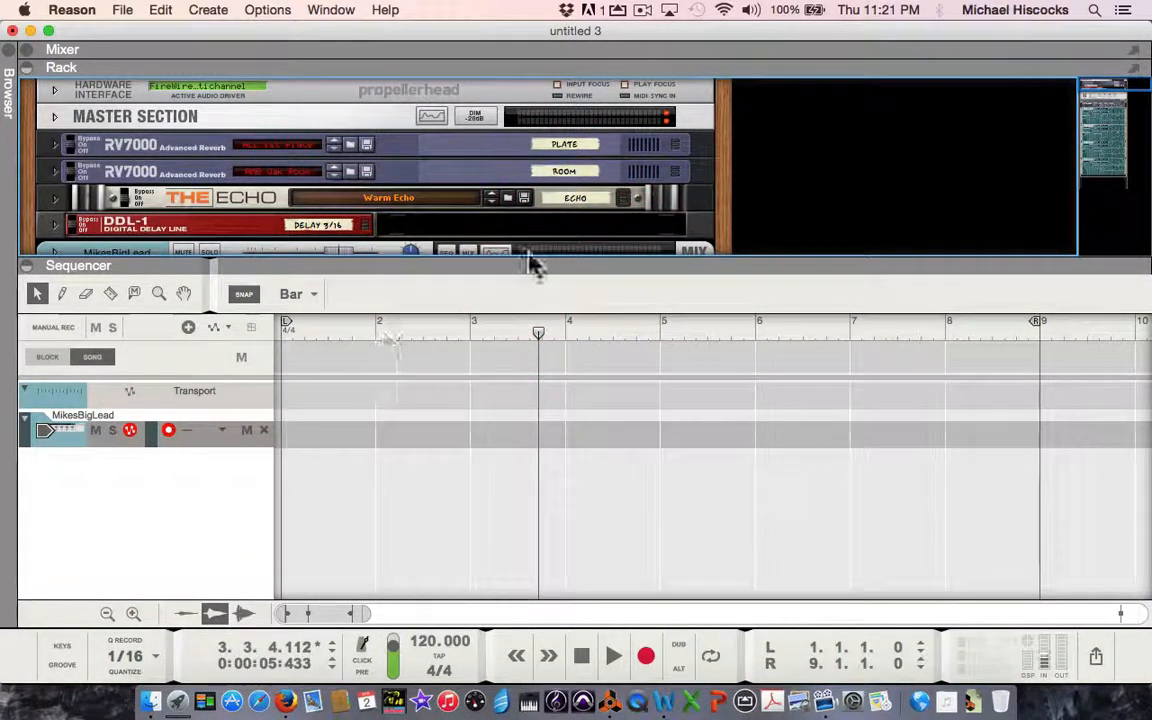
drag(527, 255, 560, 578)
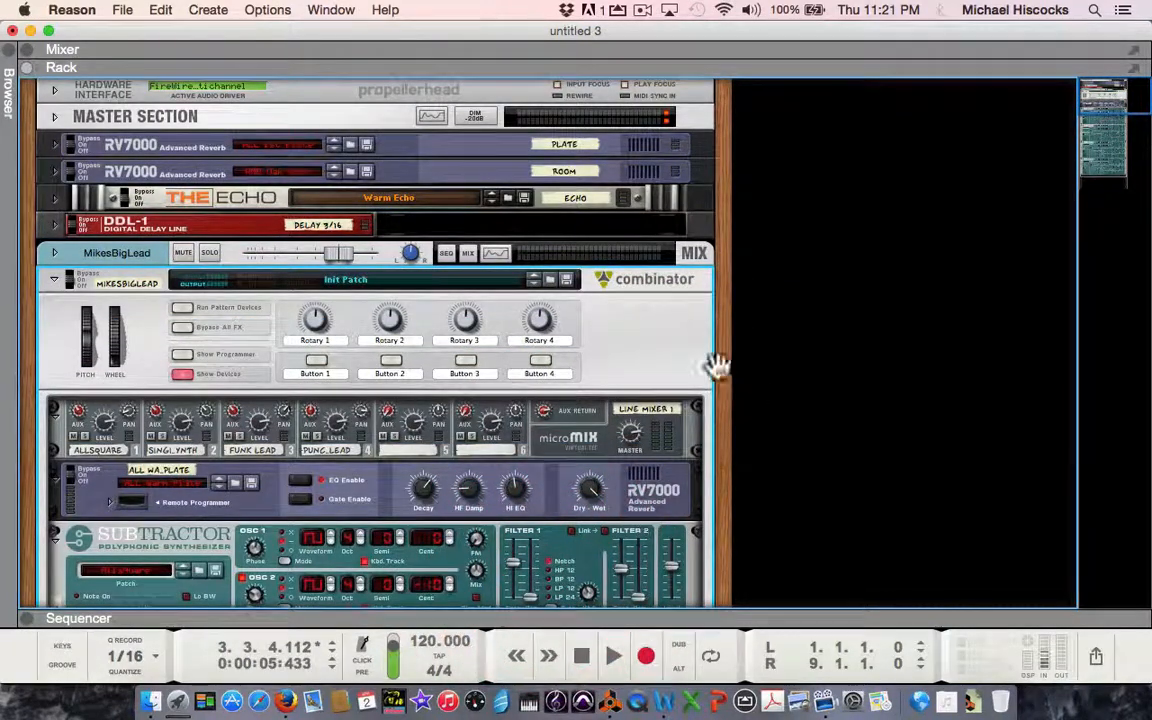
Save the Combinator patch as MikesBigLead in the SD_2015 folder, in Reason Combinator Patch File format.
click(567, 280)
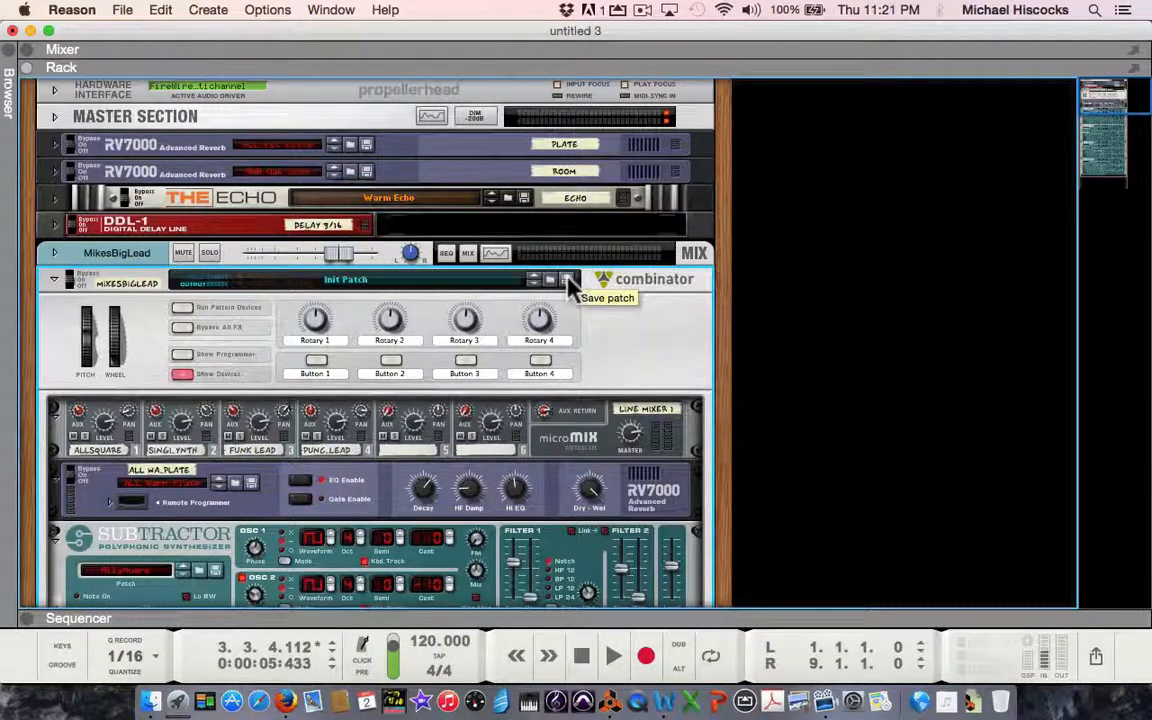
click(567, 280)
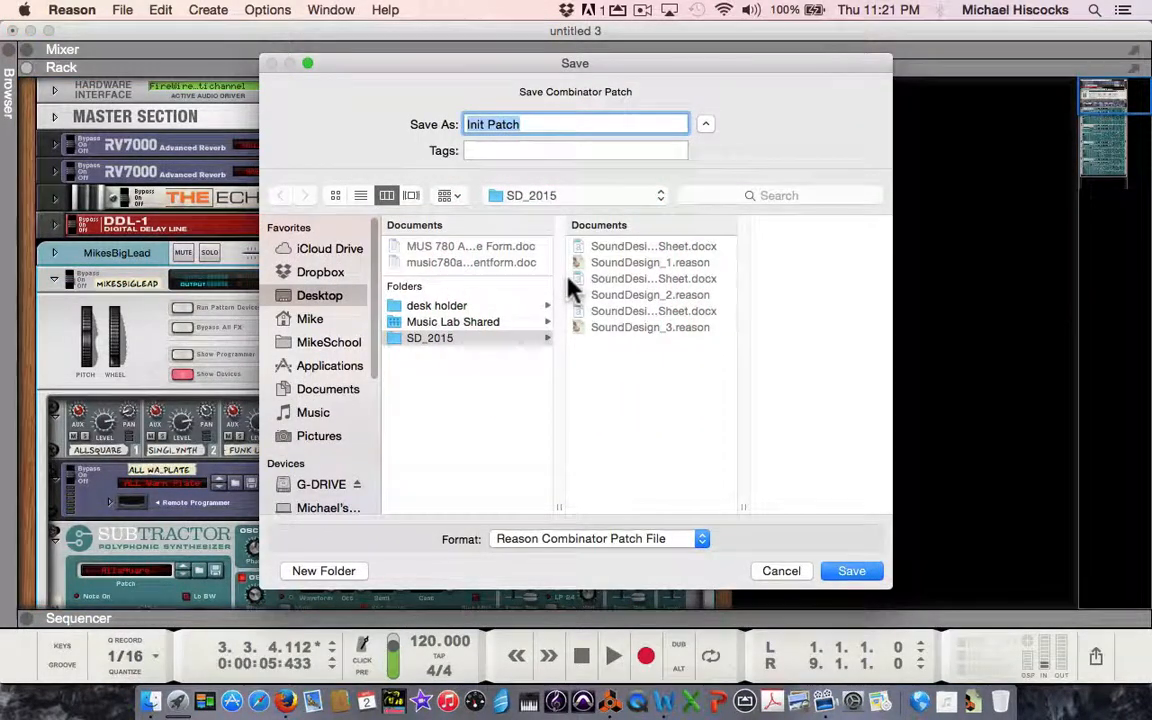
text(Mi)
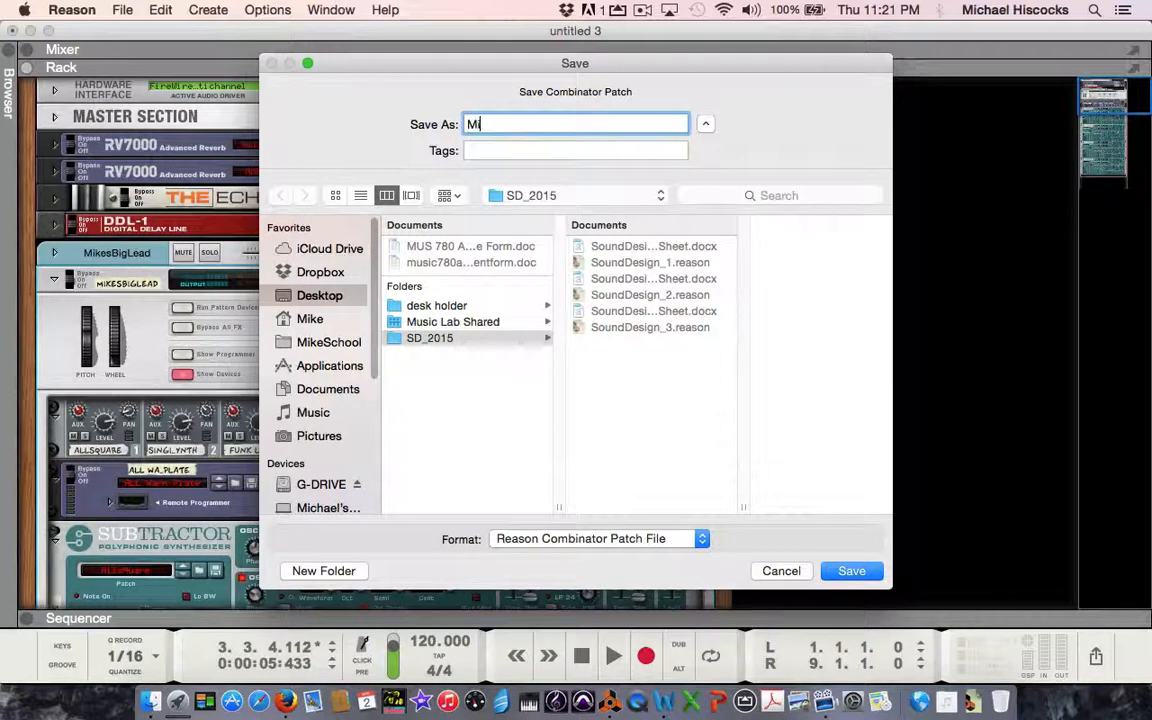
text(kesB)
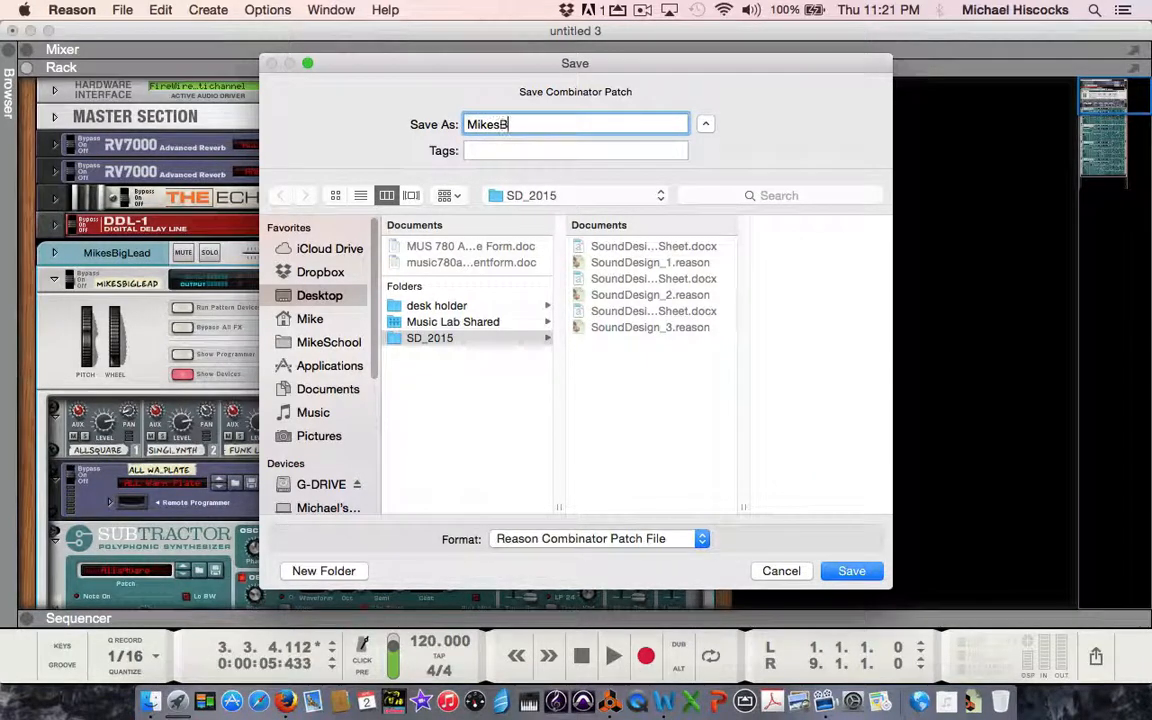
text(igL)
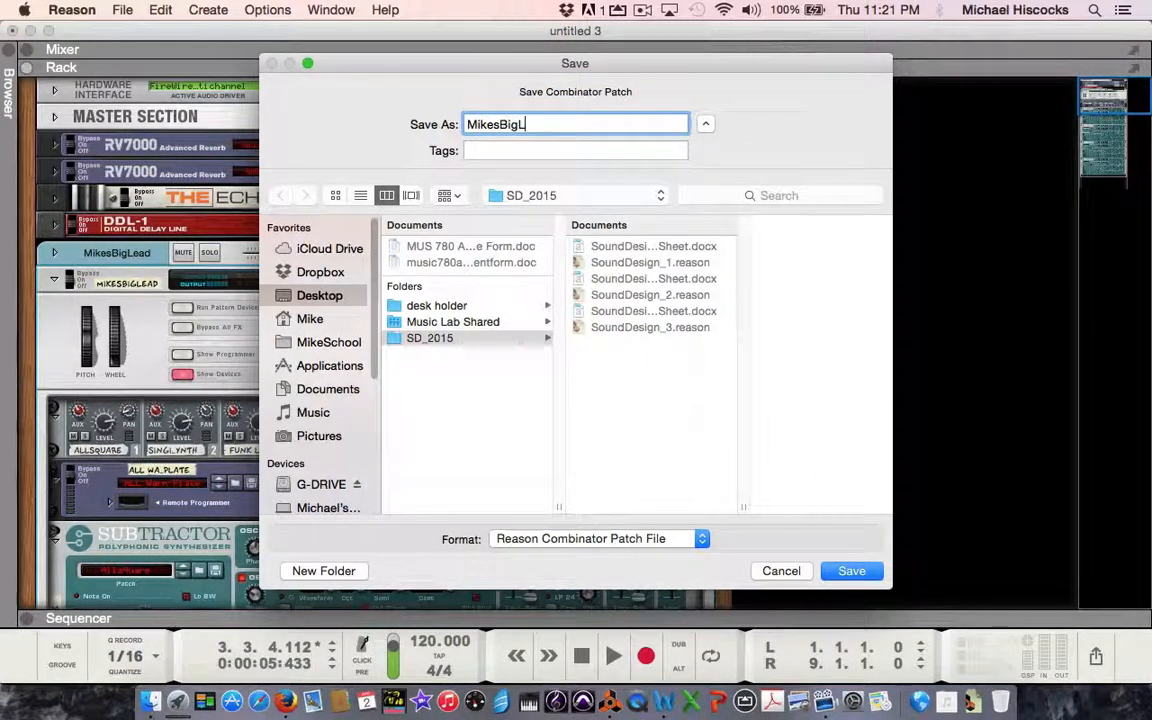
text(ead)
click(851, 571)
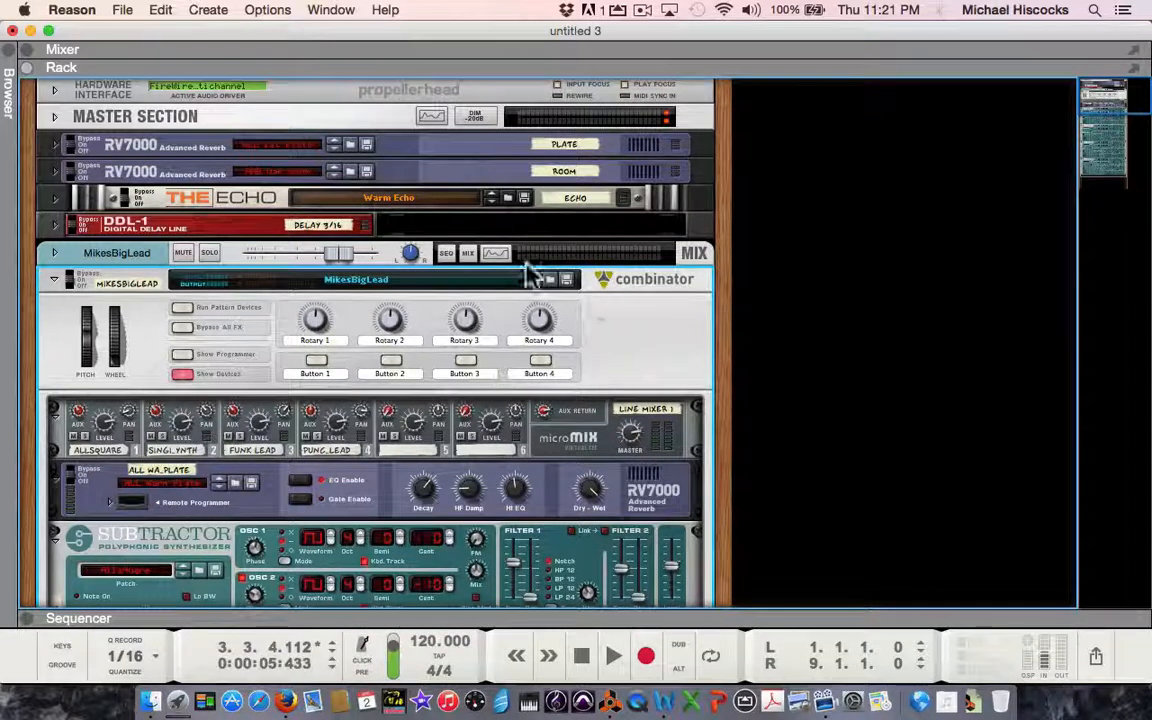
Open the browser and show the MikesBigLead Combinator's programmer with its key mapping and modulation routing.
click(12, 62)
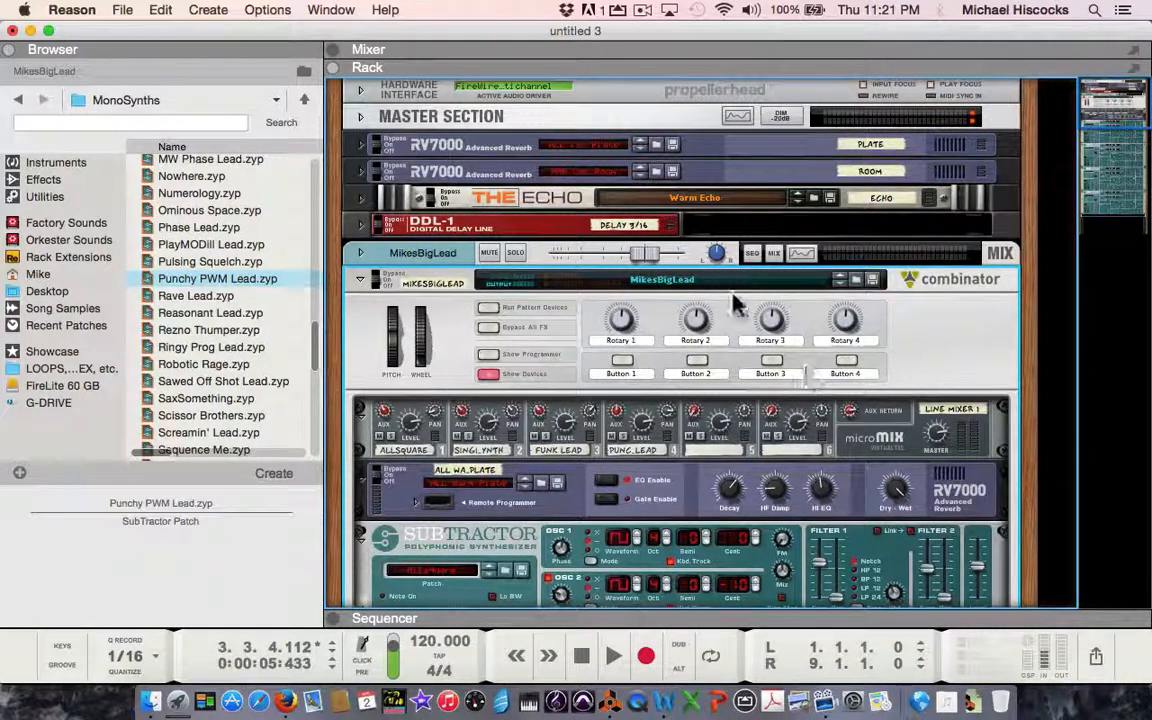
click(488, 355)
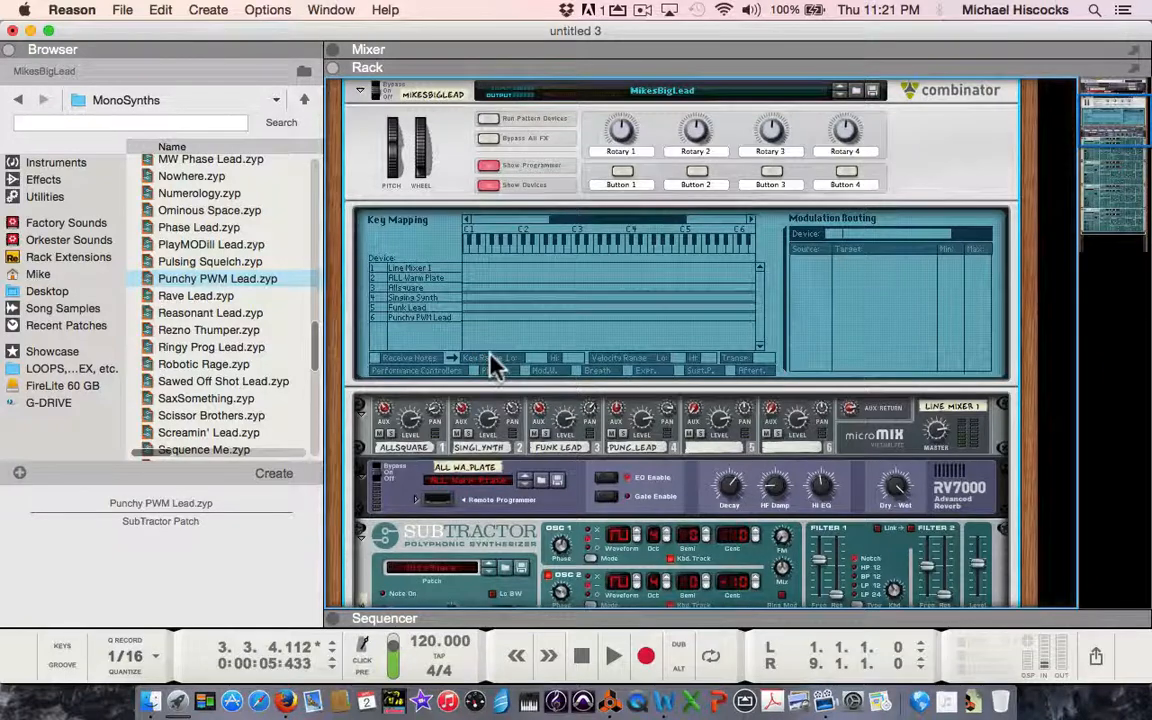